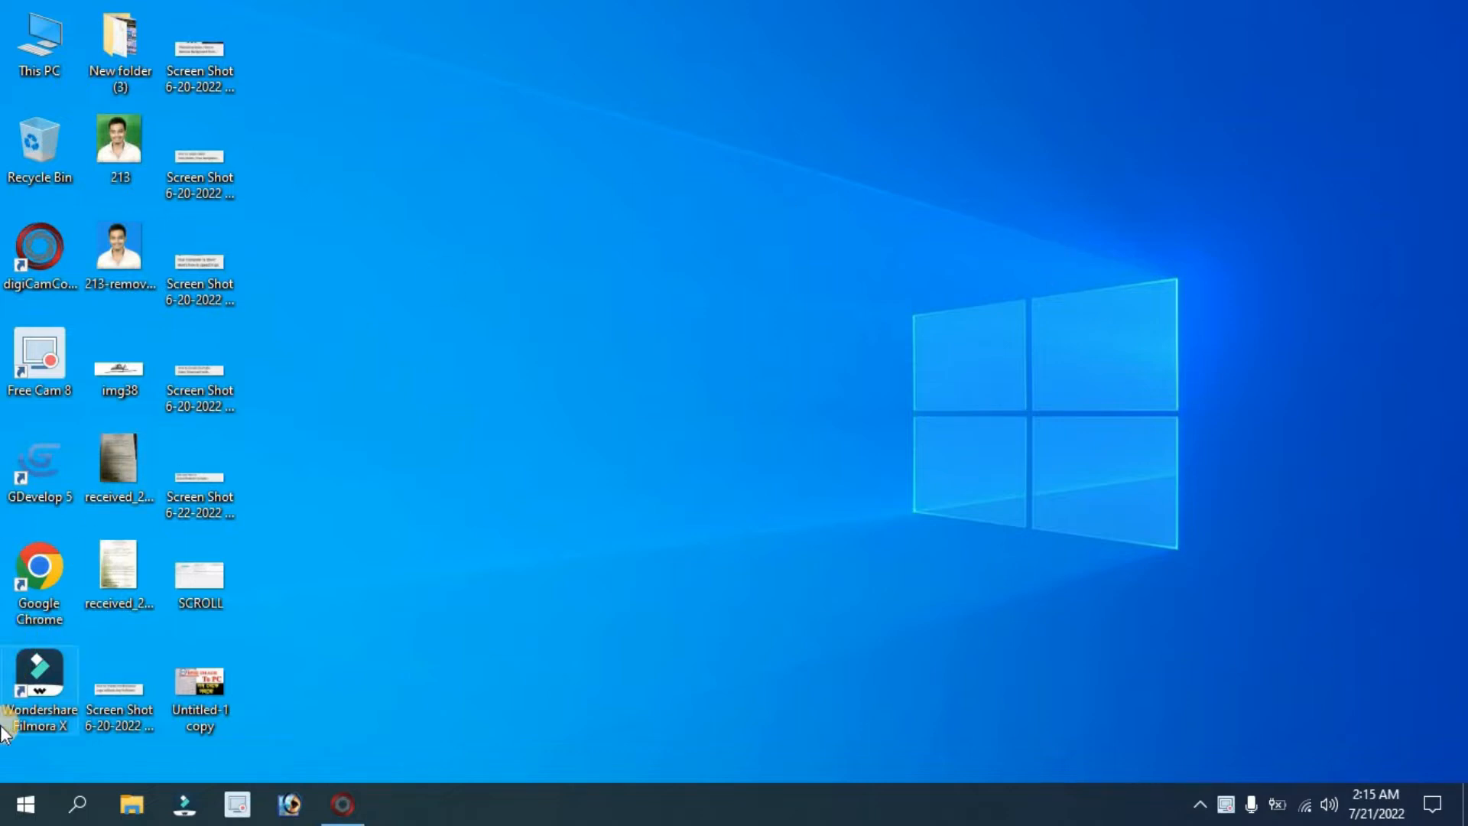
Launch Excel 2013 from a system search, maximize its window and create a blank workbook.
left_click(6, 815)
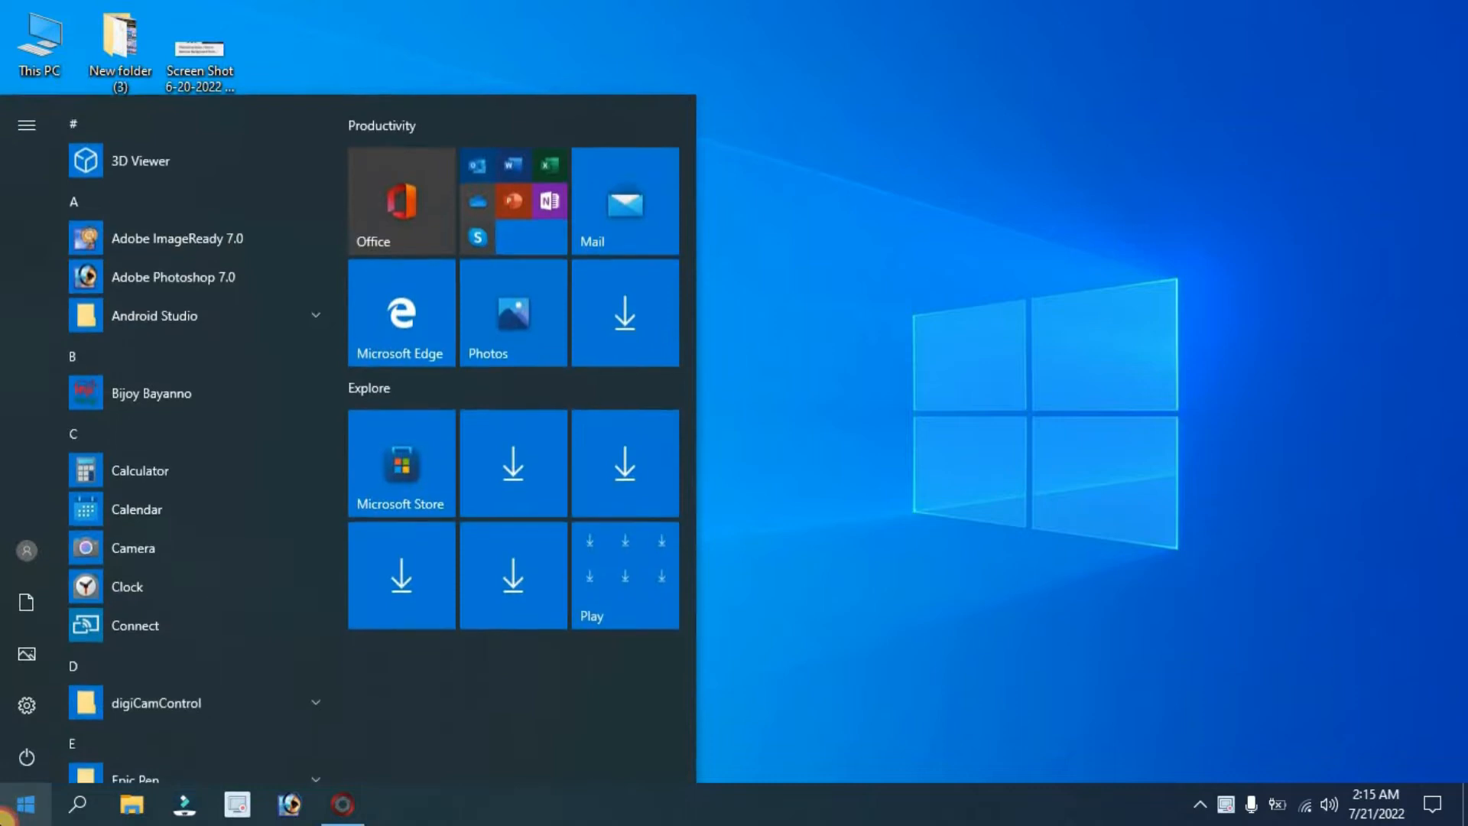
left_click(23, 812)
left_click(55, 820)
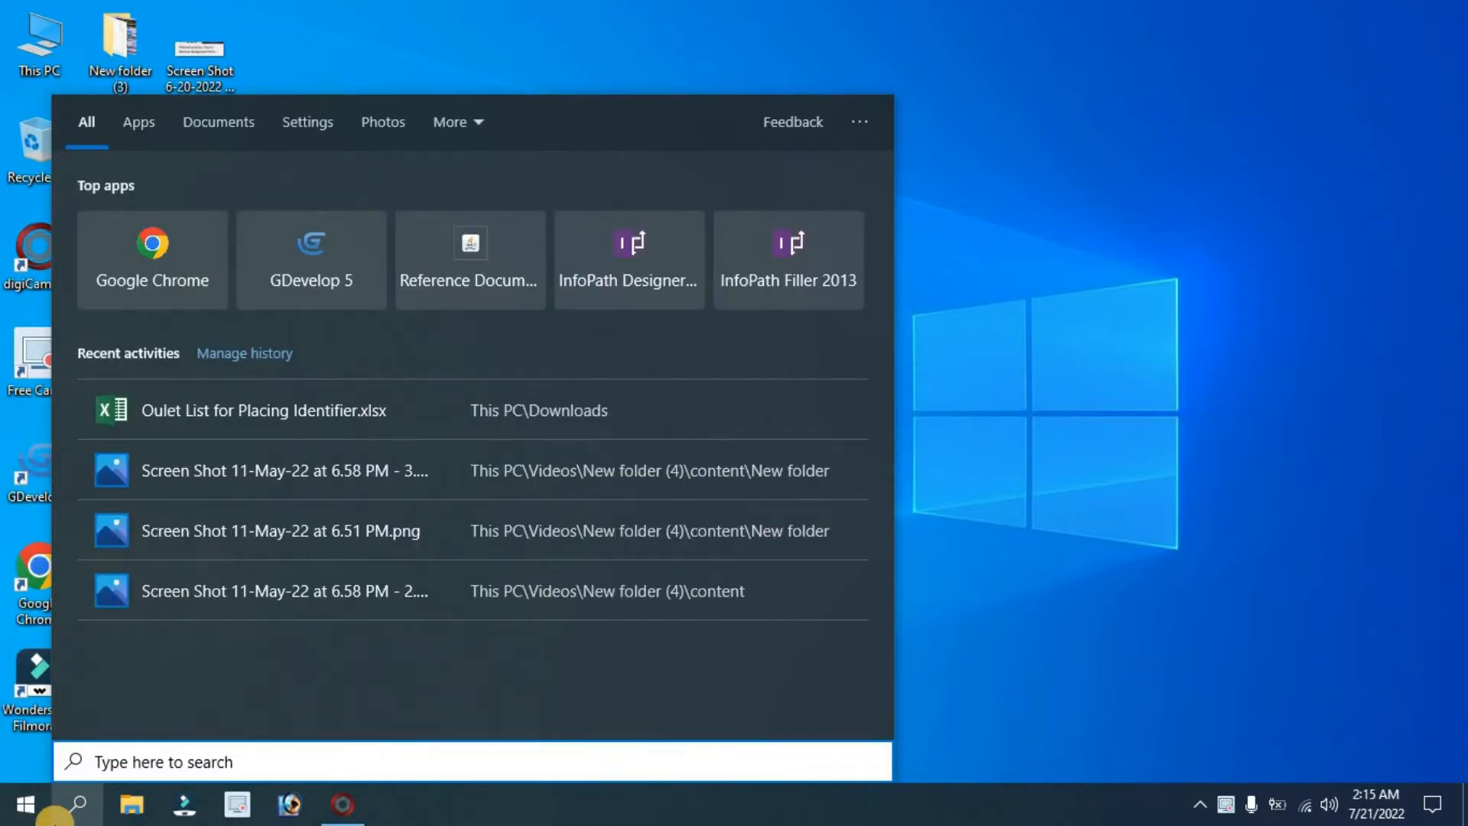
type("exe")
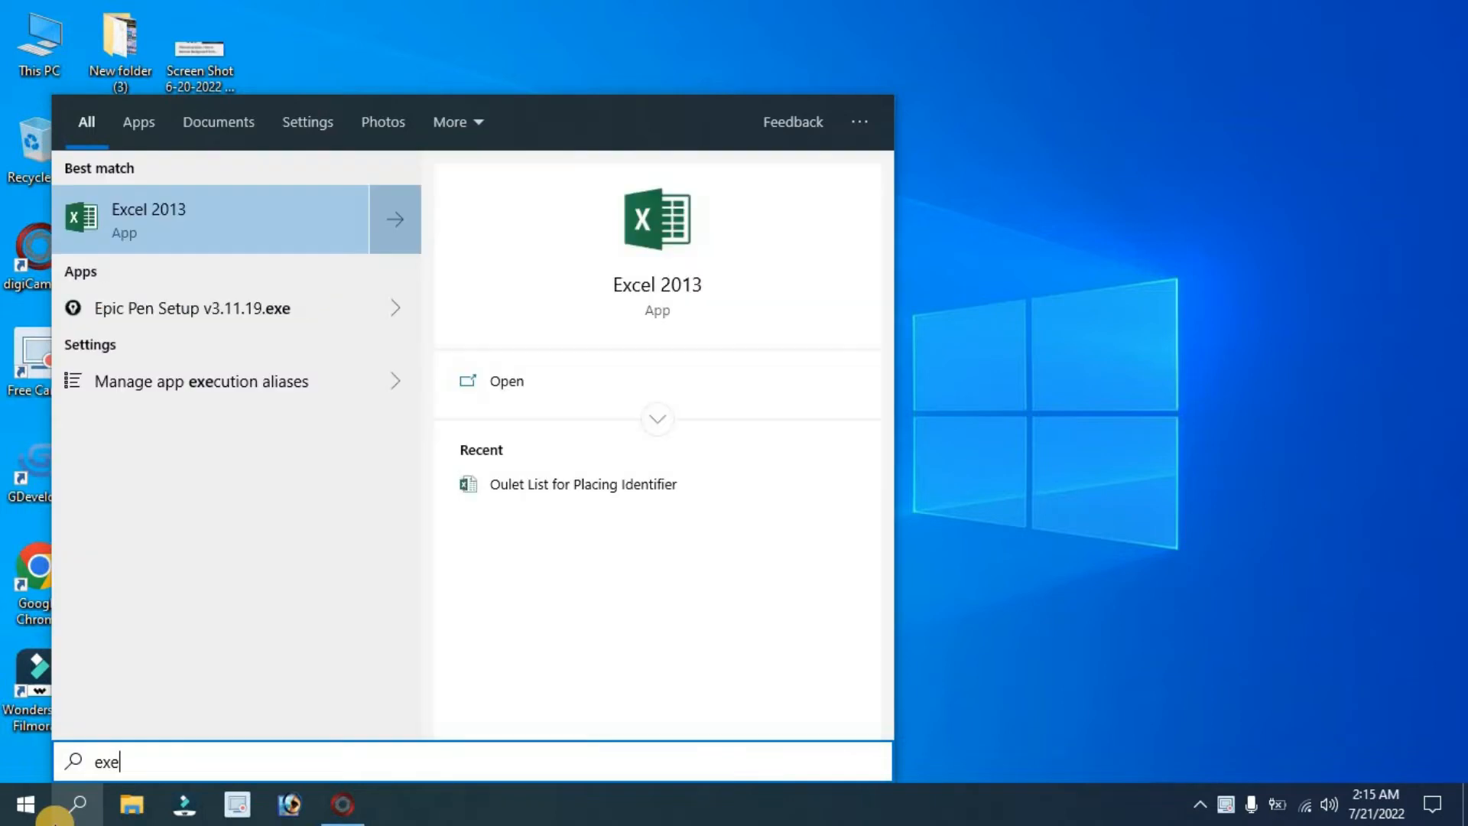
left_click(177, 223)
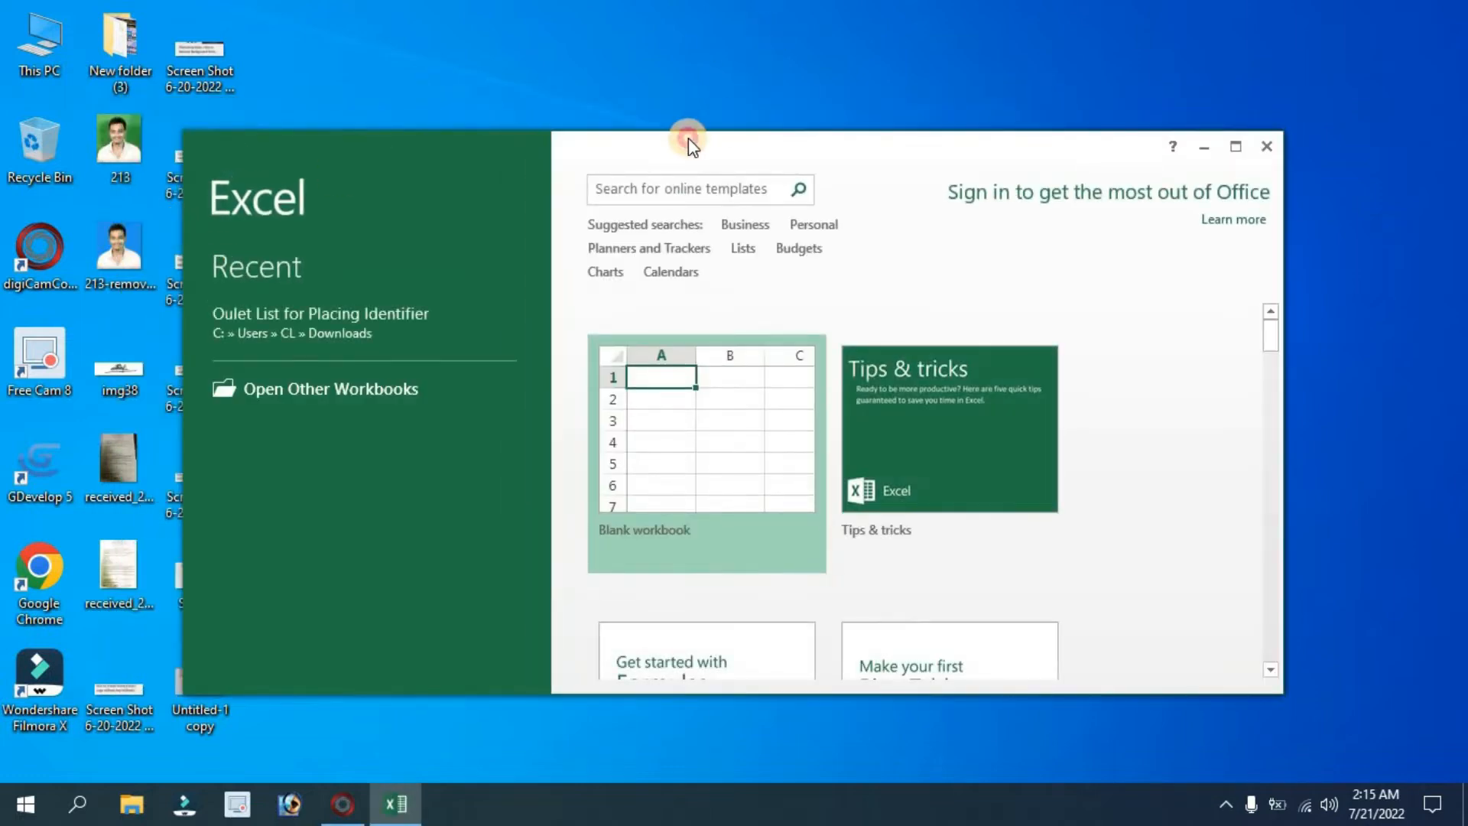
left_click(979, 190)
double_click(728, 144)
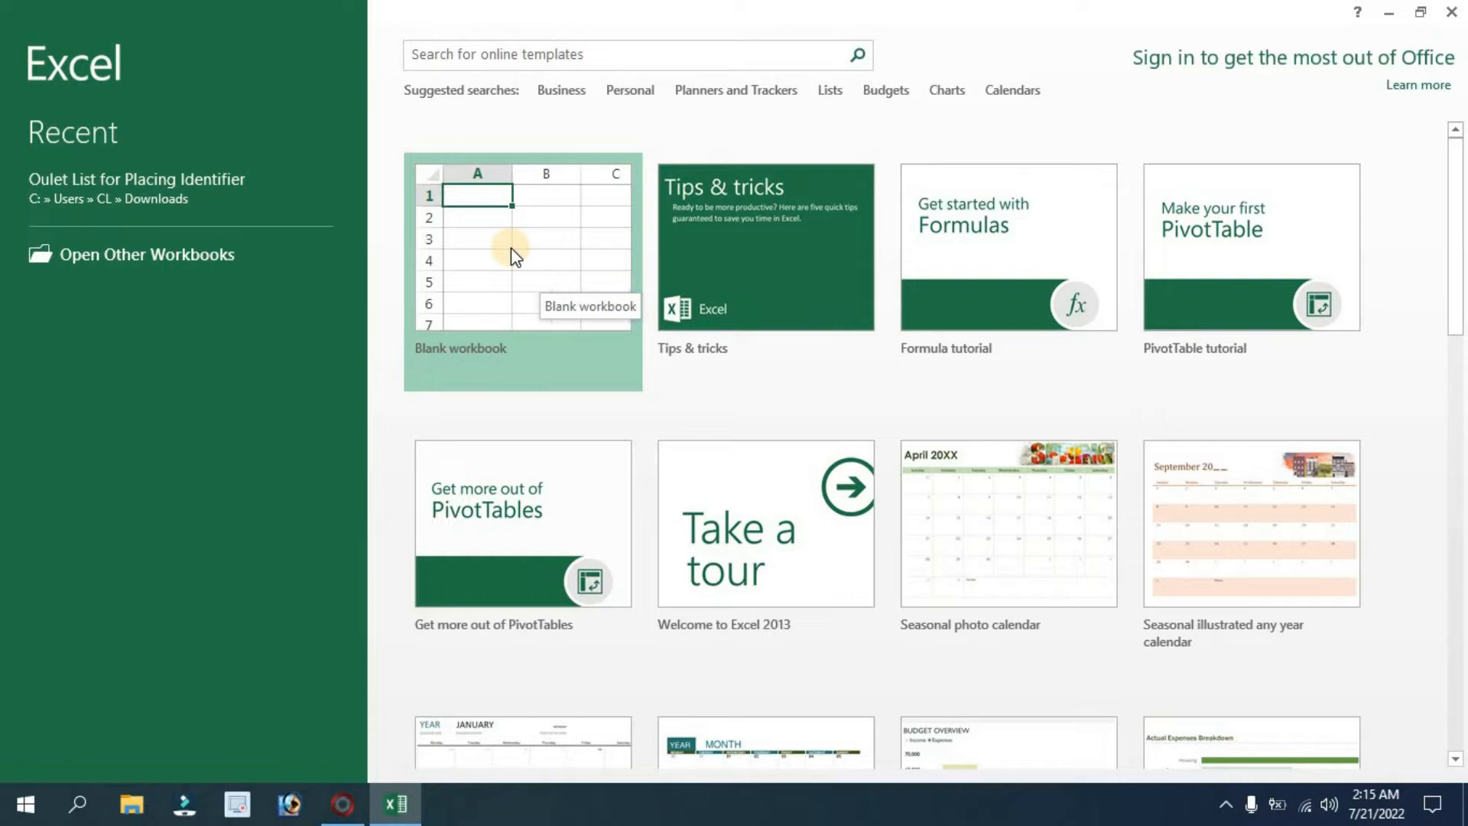
left_click(475, 277)
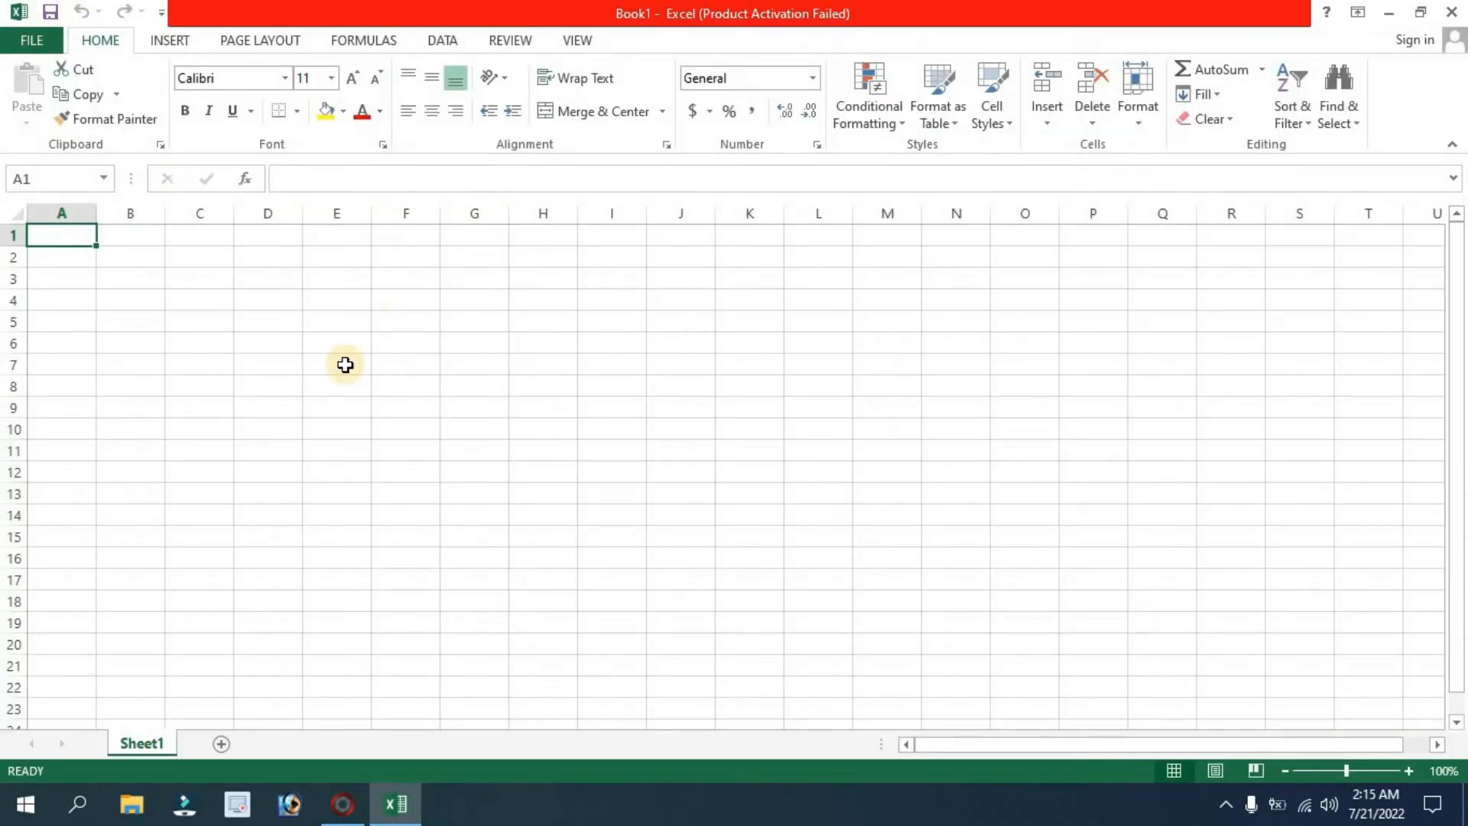
Enter the column header "Name" in cell A1.
scroll(115, 241, "up", 4)
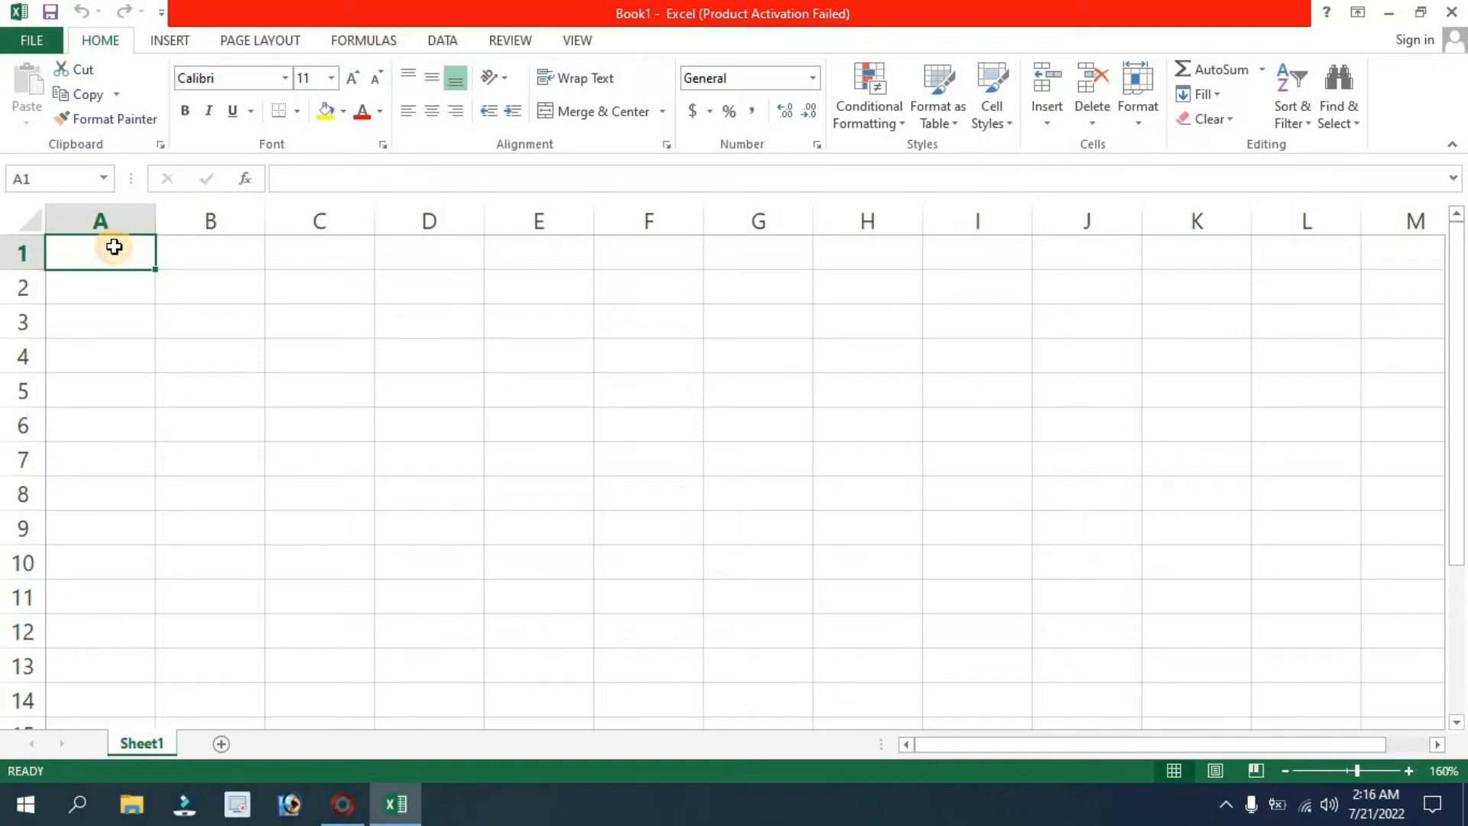
double_click(115, 249)
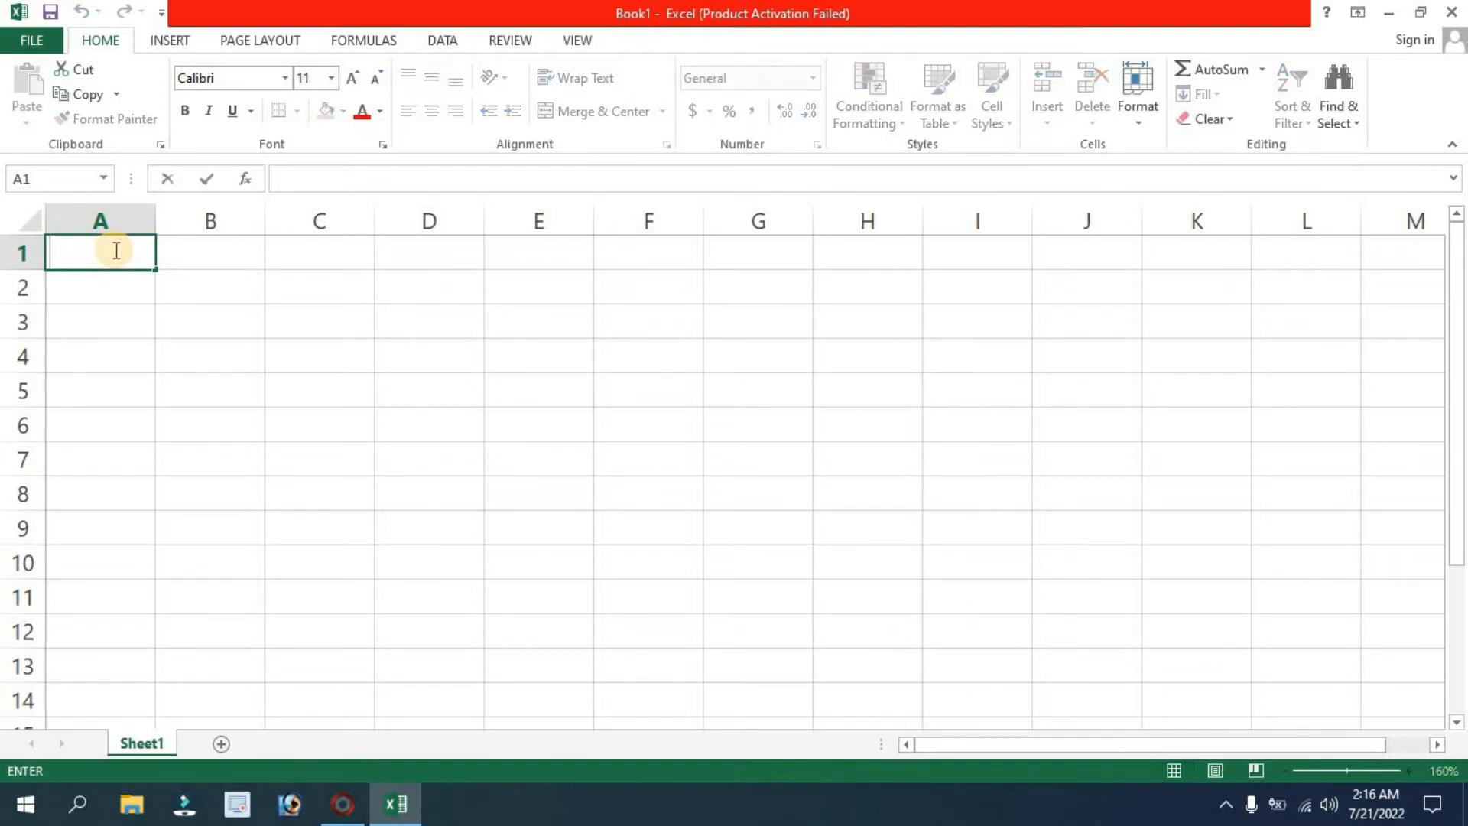
type("My name")
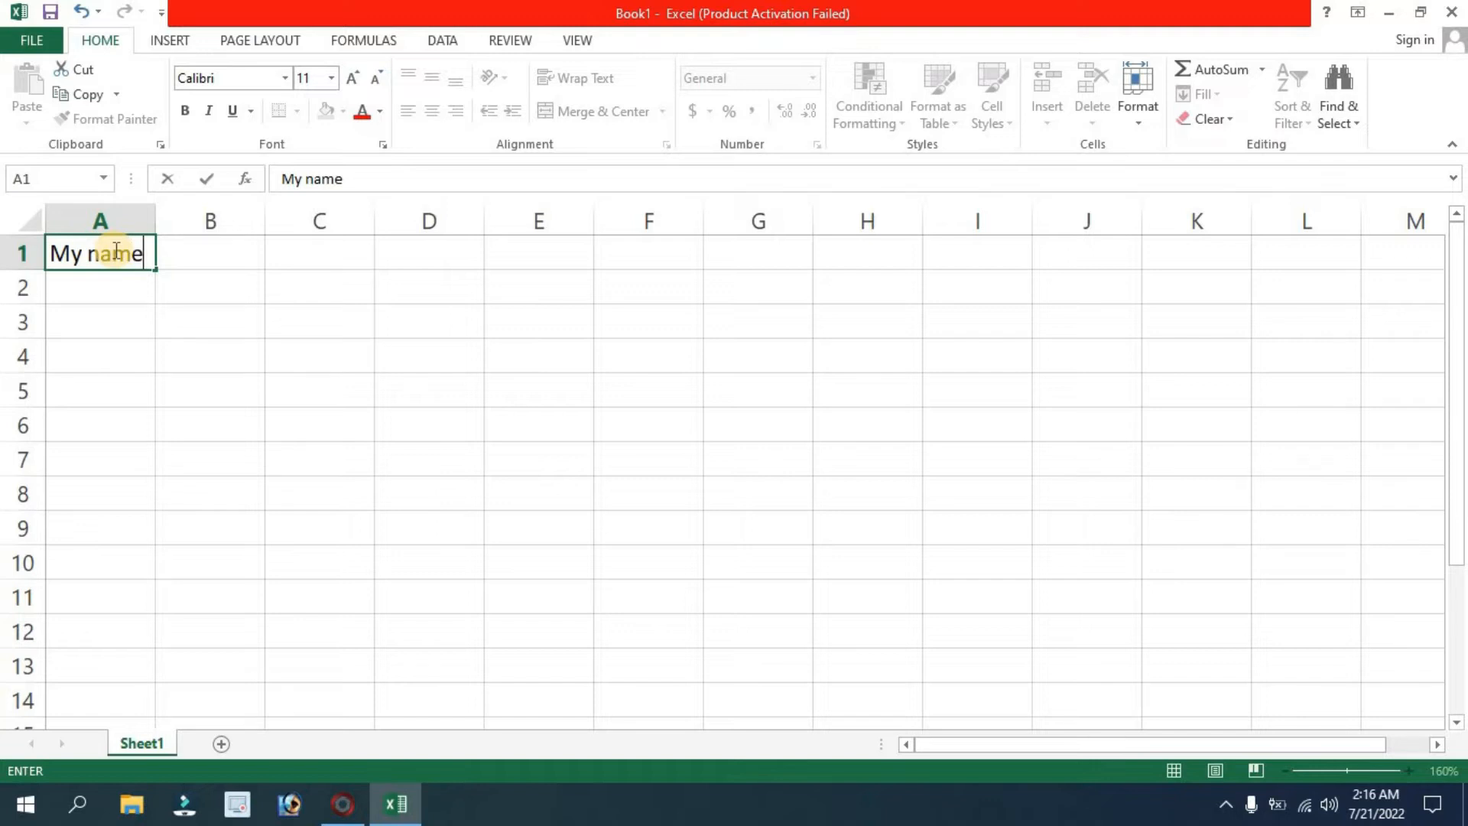
key("BackSpace")
key("BackSpace")
key("BackSpace")
key("BackSpace")
key("BackSpace")
key("BackSpace")
key("BackSpace")
type("Name")
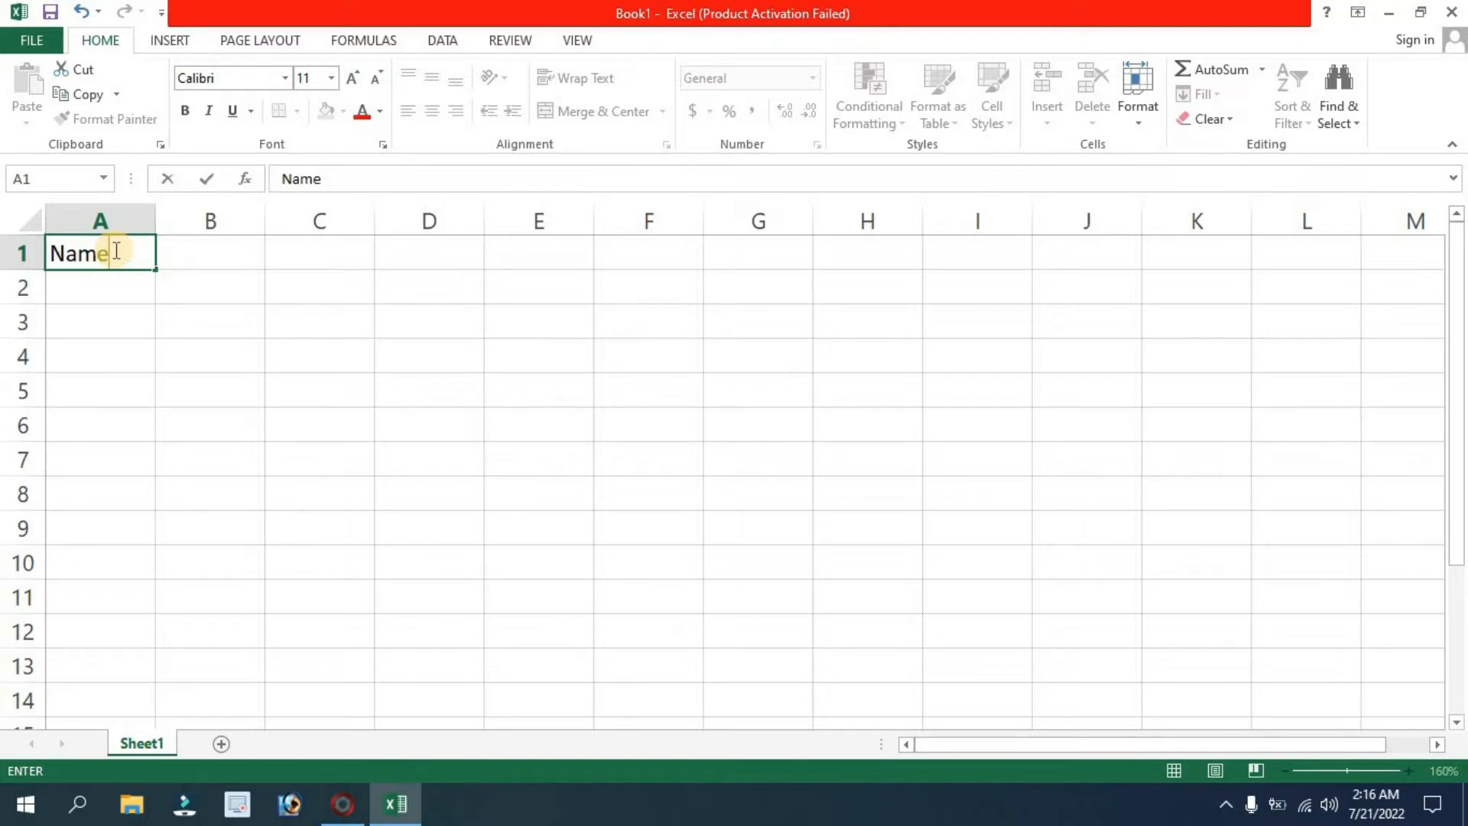
left_click(124, 291)
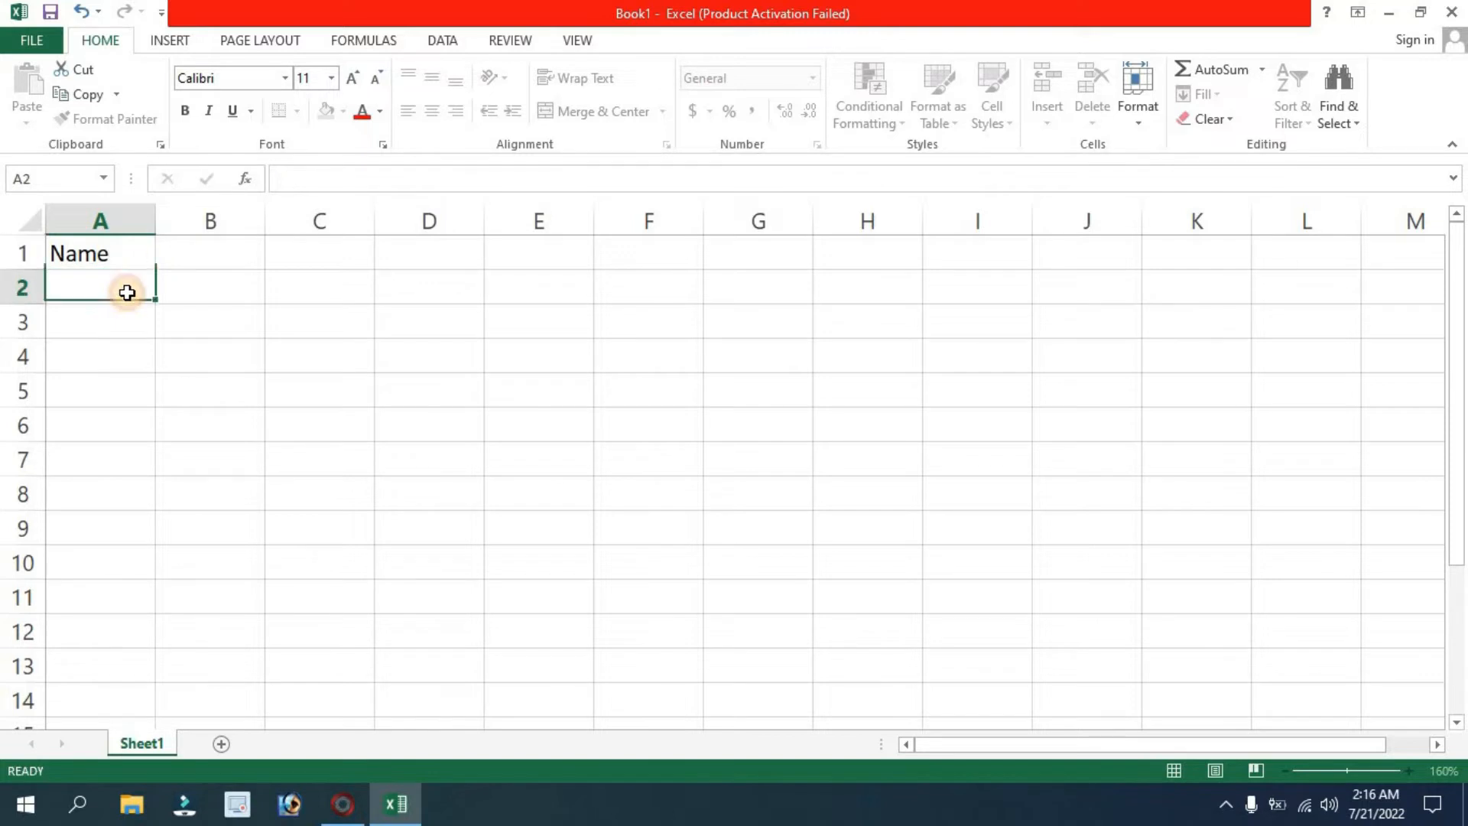
left_click(119, 248)
left_click(108, 288)
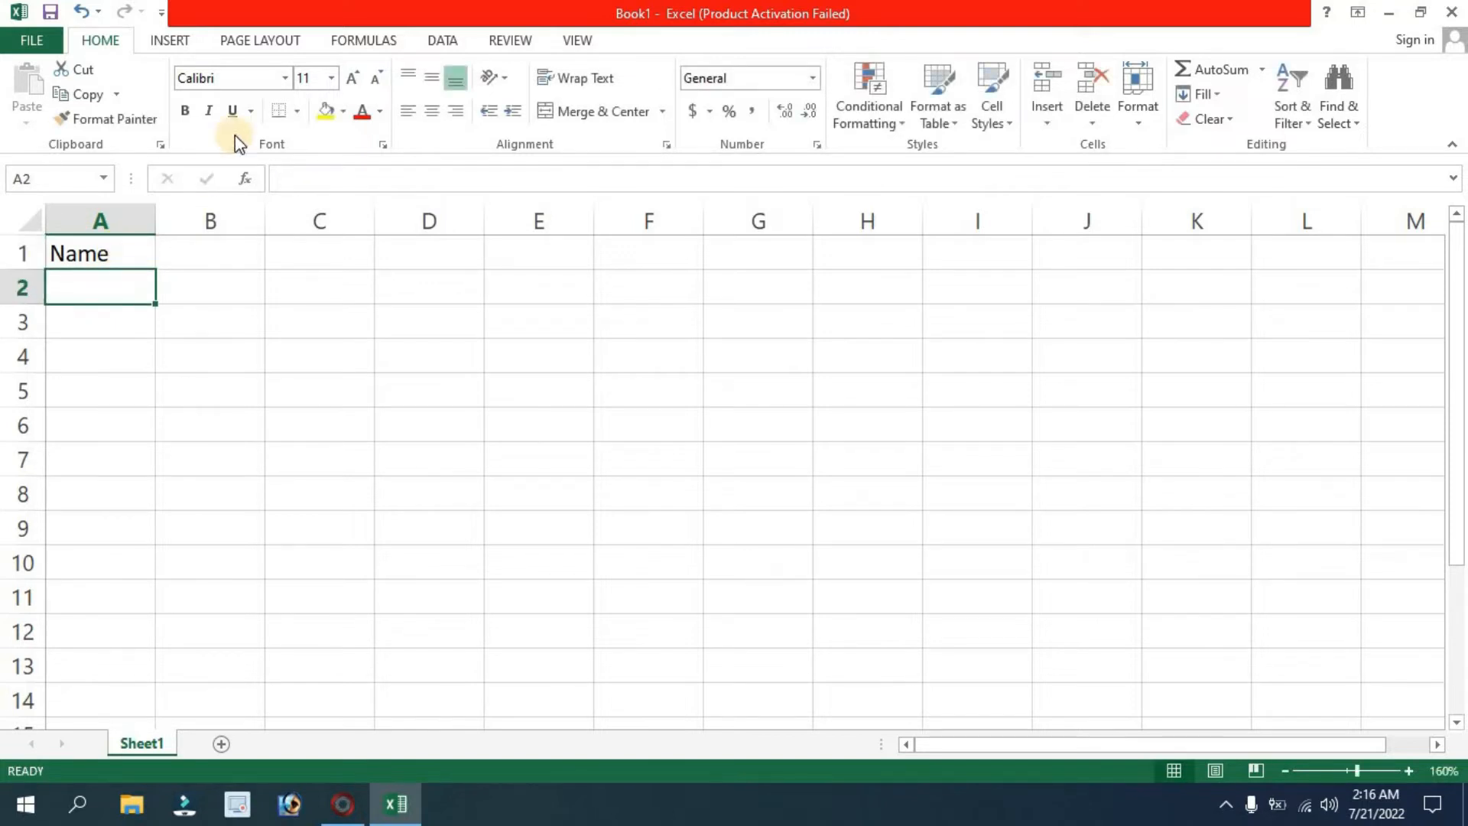
left_click(289, 79)
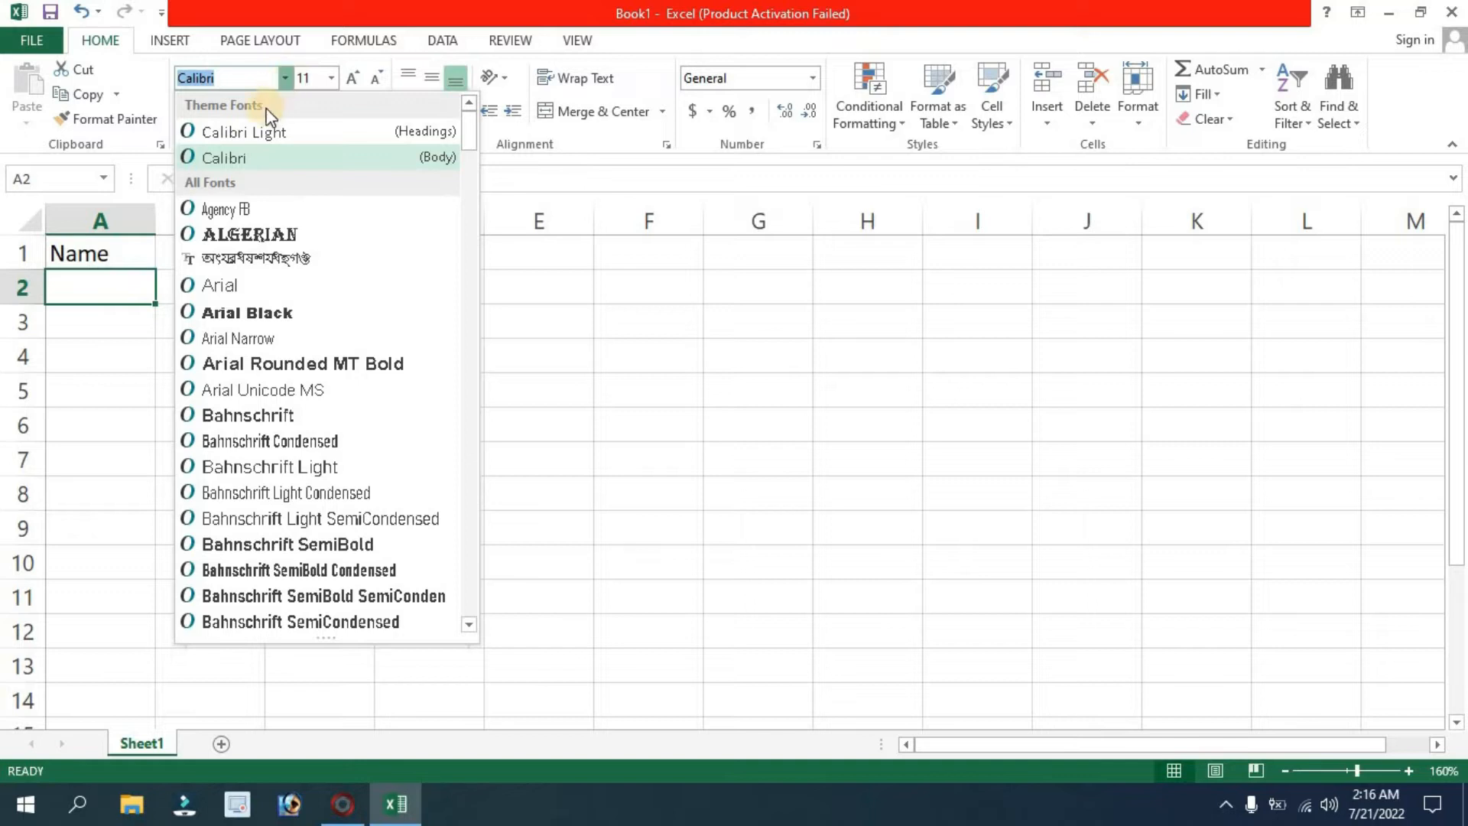
left_click(330, 78)
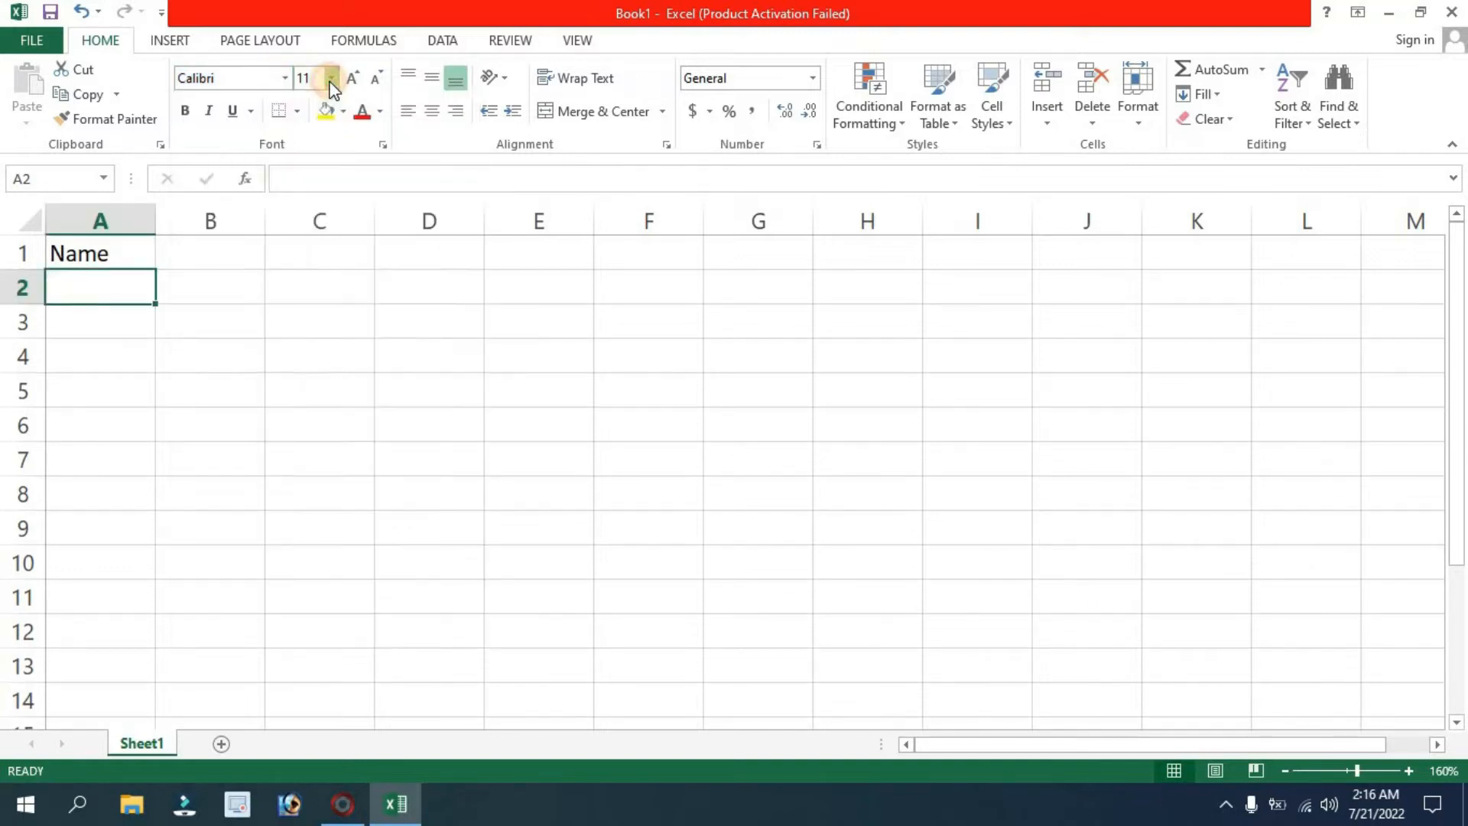
left_click(100, 252)
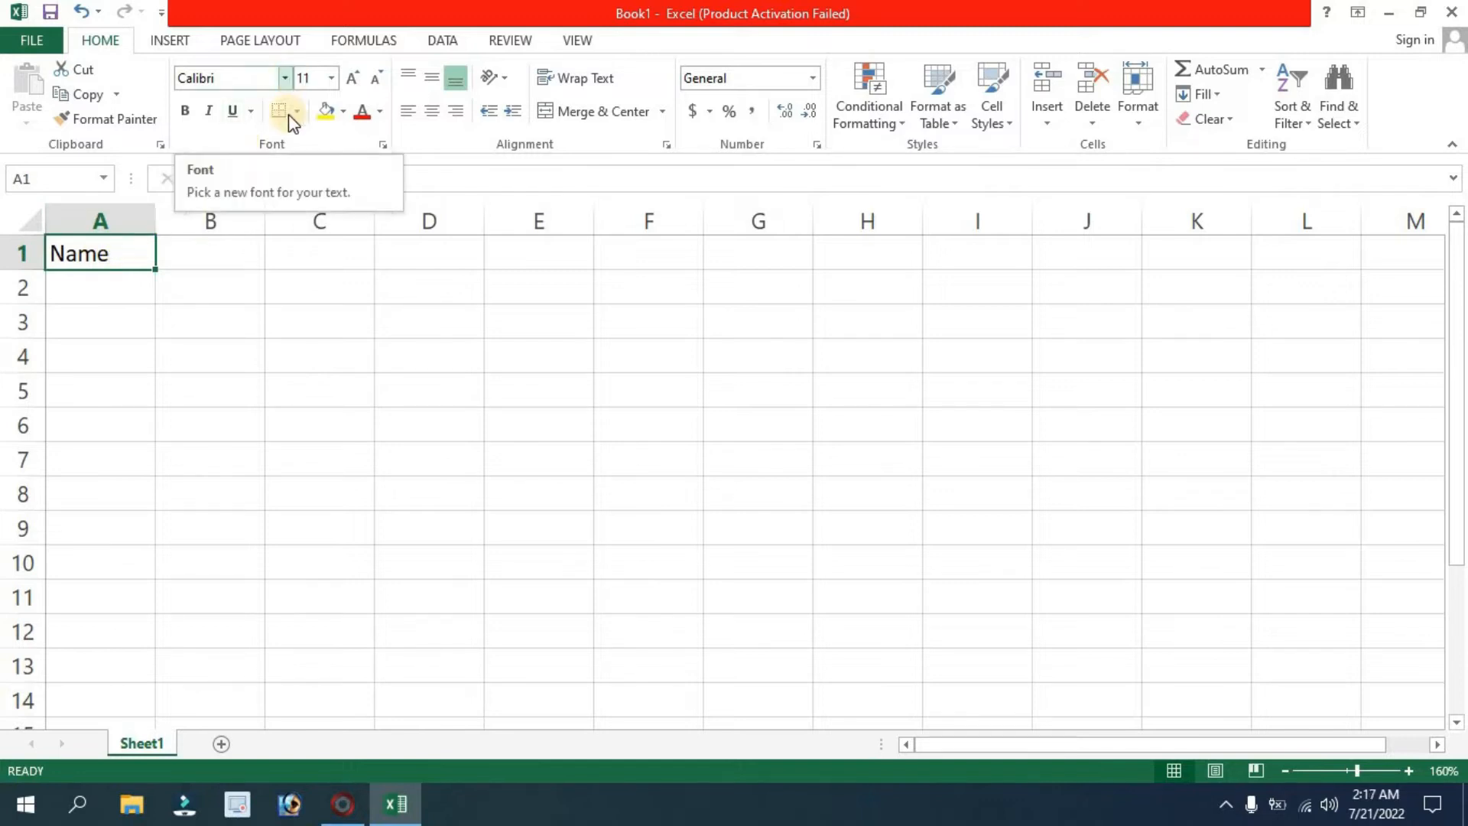
left_click(114, 280)
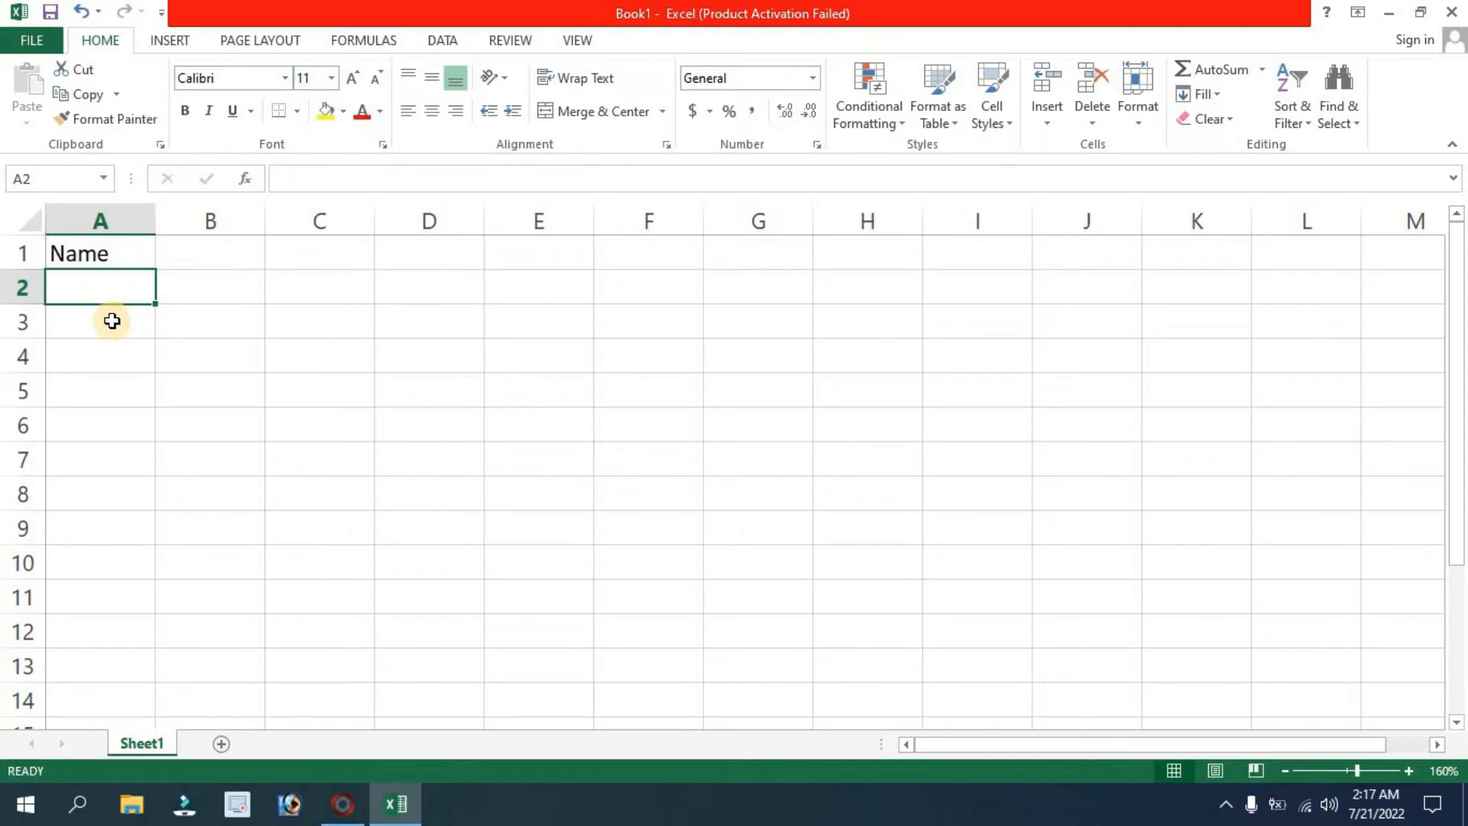
Enter the first person's name in cell A2, below the Name header.
left_click(85, 297)
double_click(88, 298)
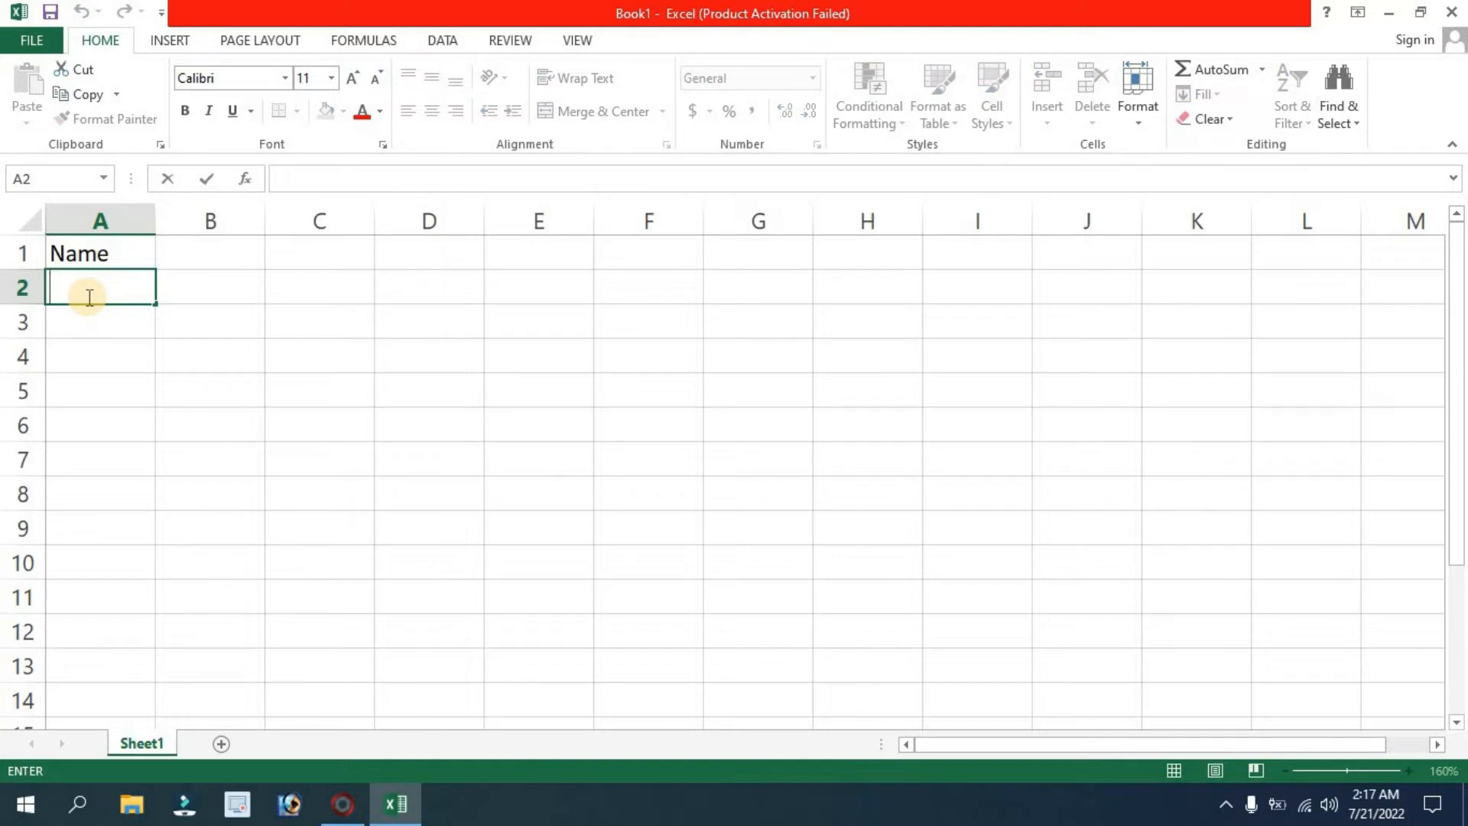
type("Saon")
key("Tab")
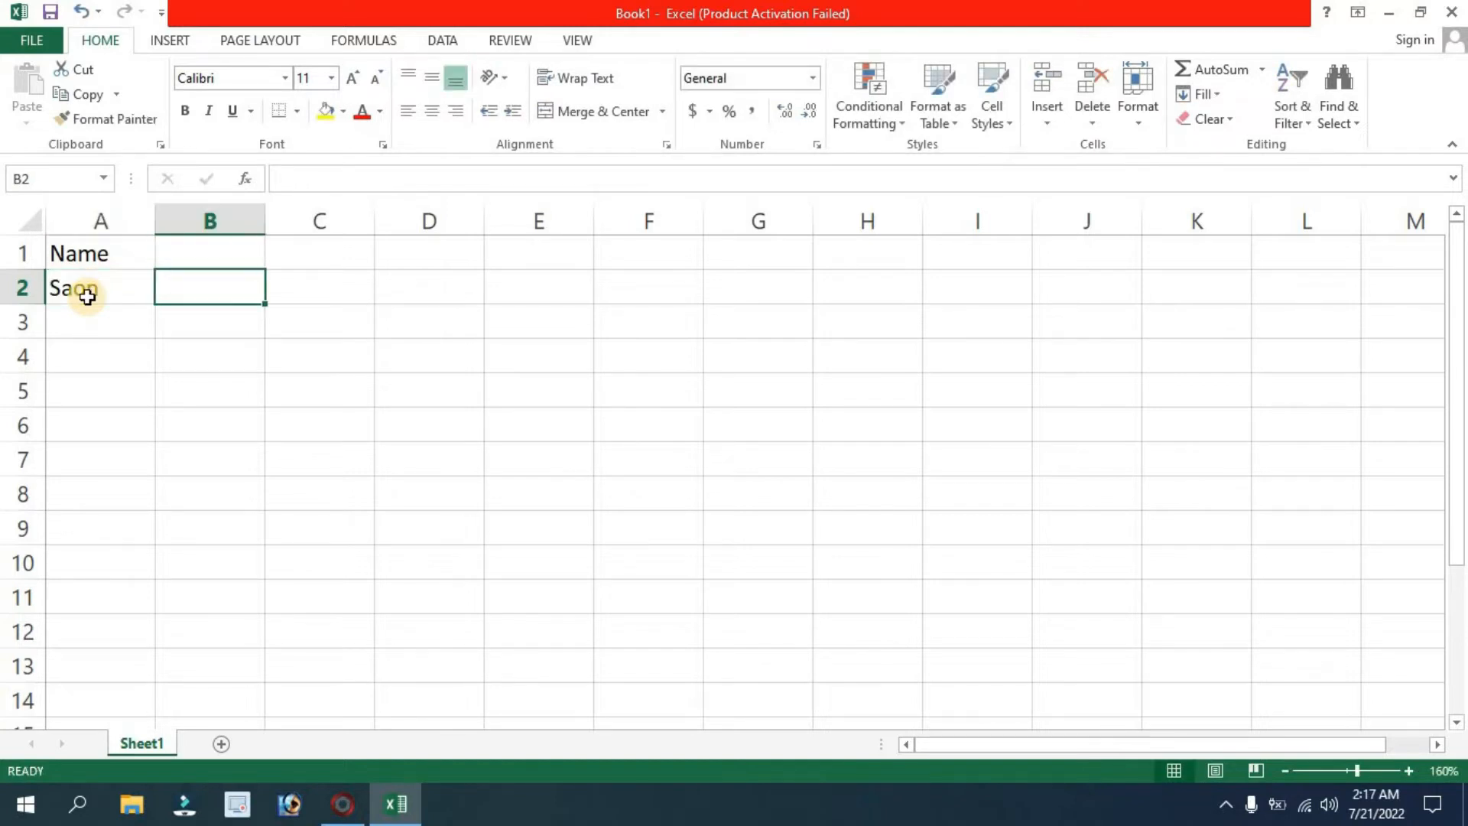
Enter the second person's name in cell A3.
left_click(126, 336)
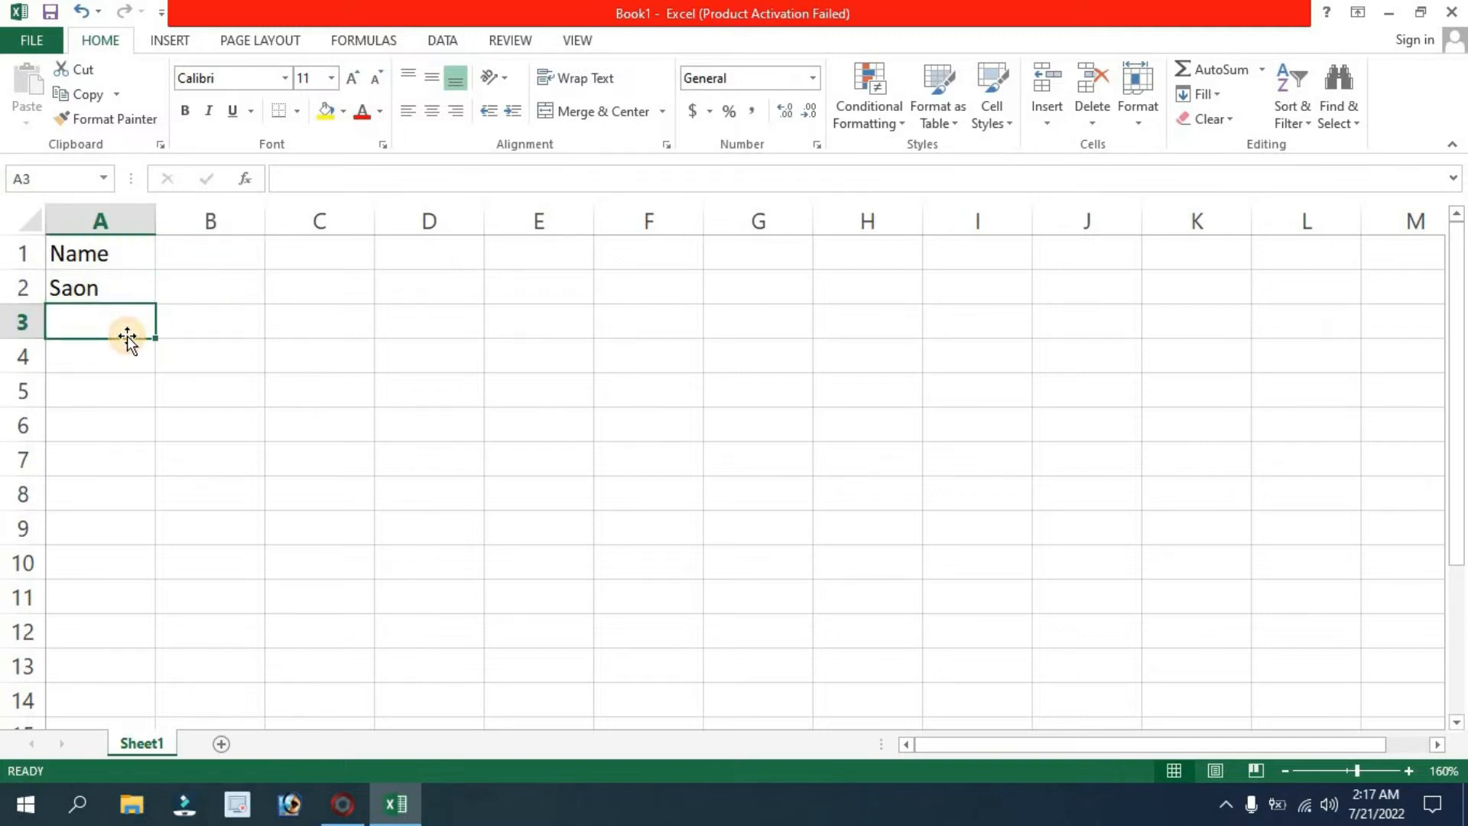
double_click(109, 316)
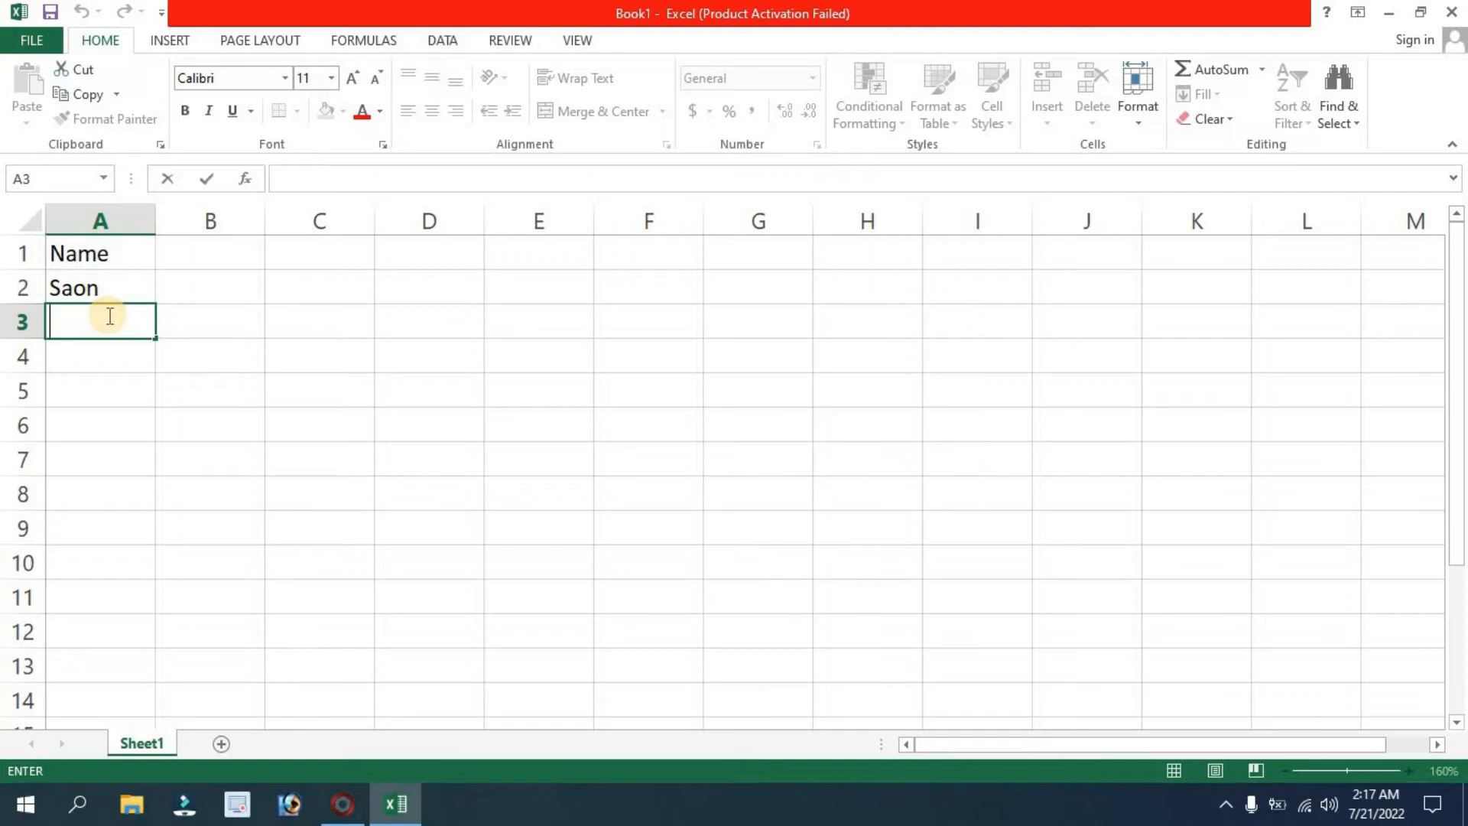
type("Meem")
key("BackSpace")
key("BackSpace")
key("BackSpace")
type("im")
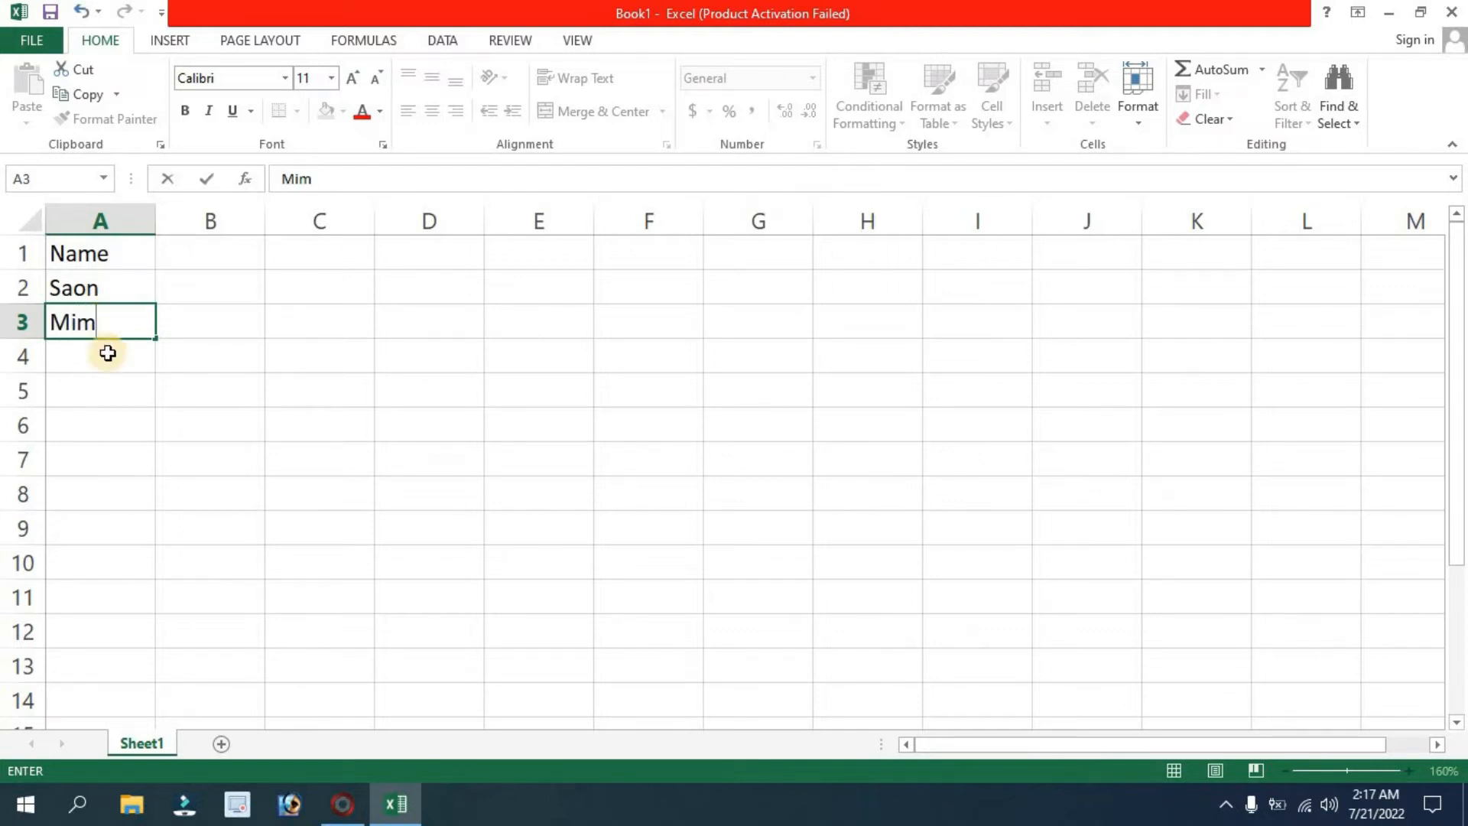
left_click(118, 354)
Enter the value 2 in cell B2 and 3 in cell B3.
left_click(185, 275)
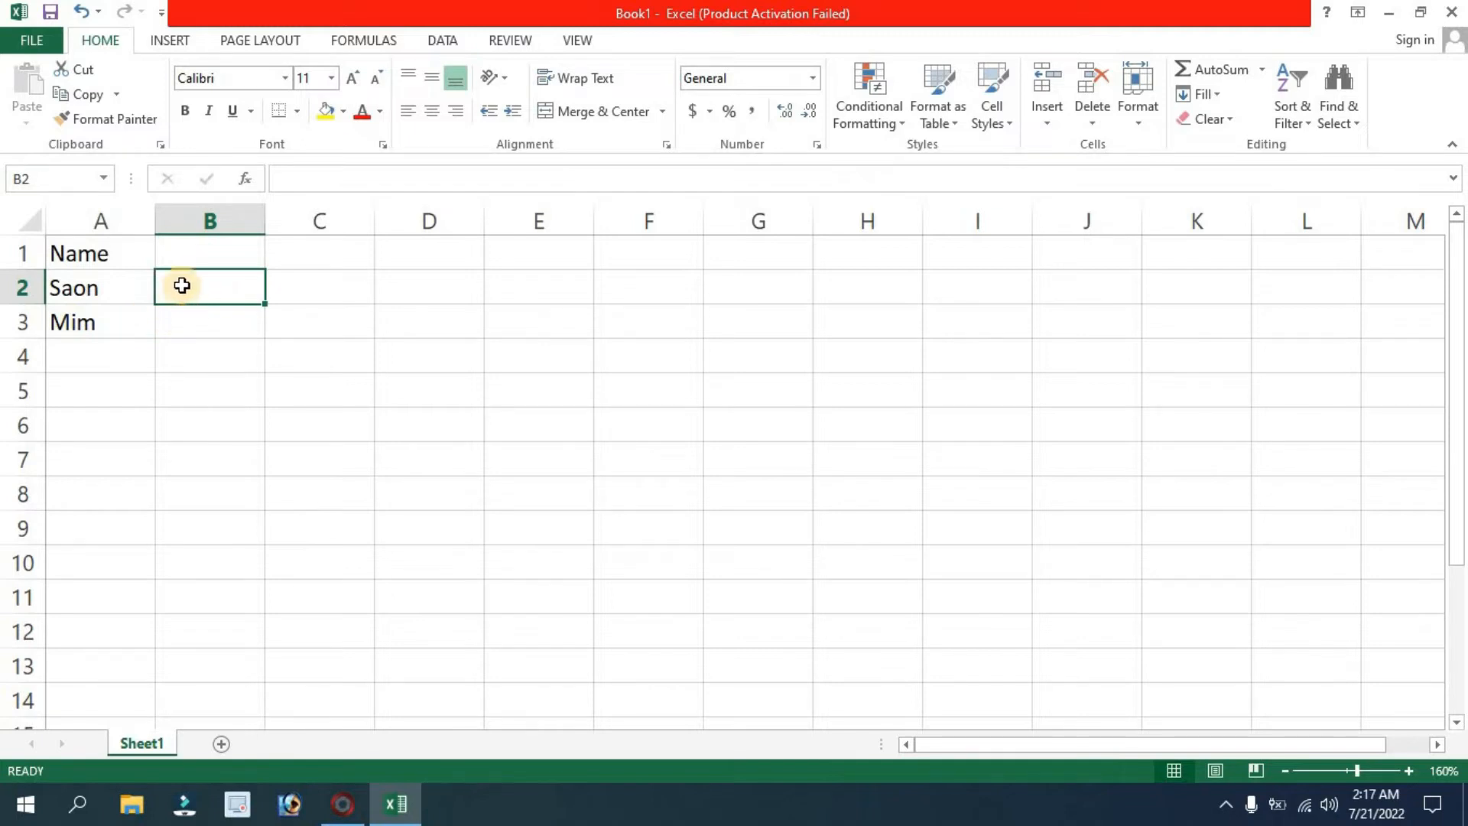
double_click(184, 286)
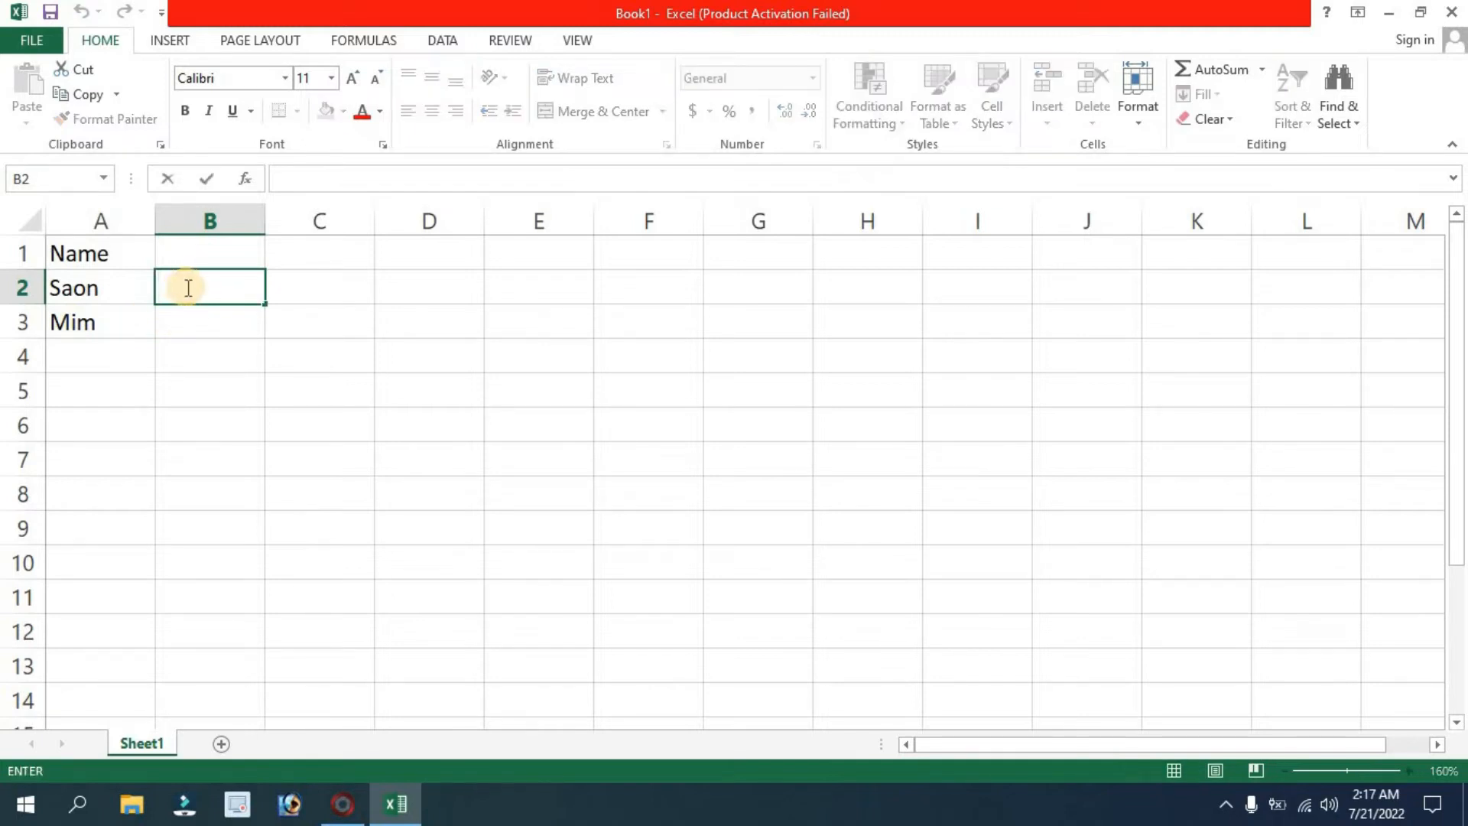
type("2")
left_click(192, 320)
double_click(194, 318)
type("3")
left_click(212, 348)
left_click(222, 318)
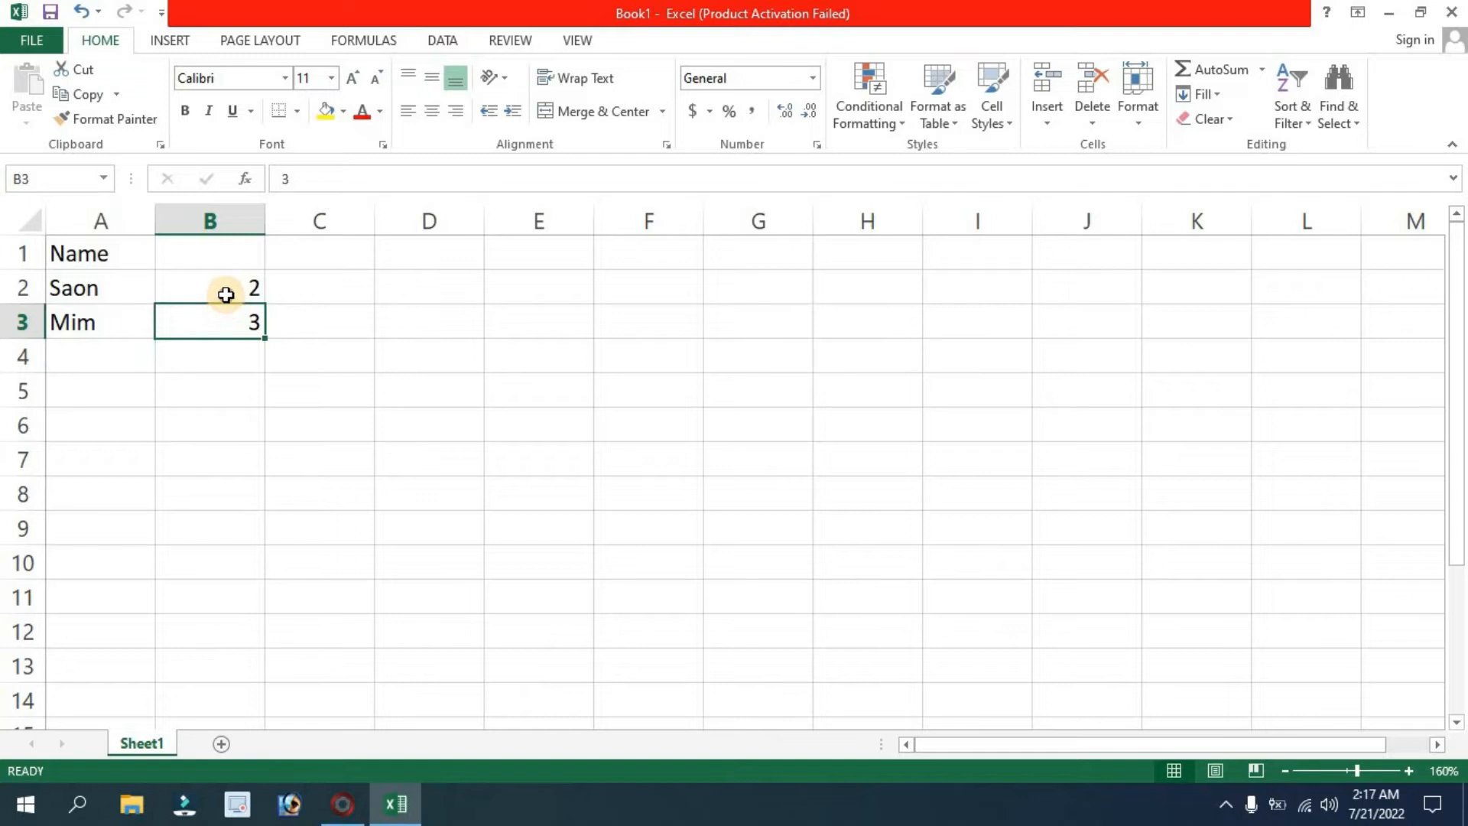
left_click(223, 289)
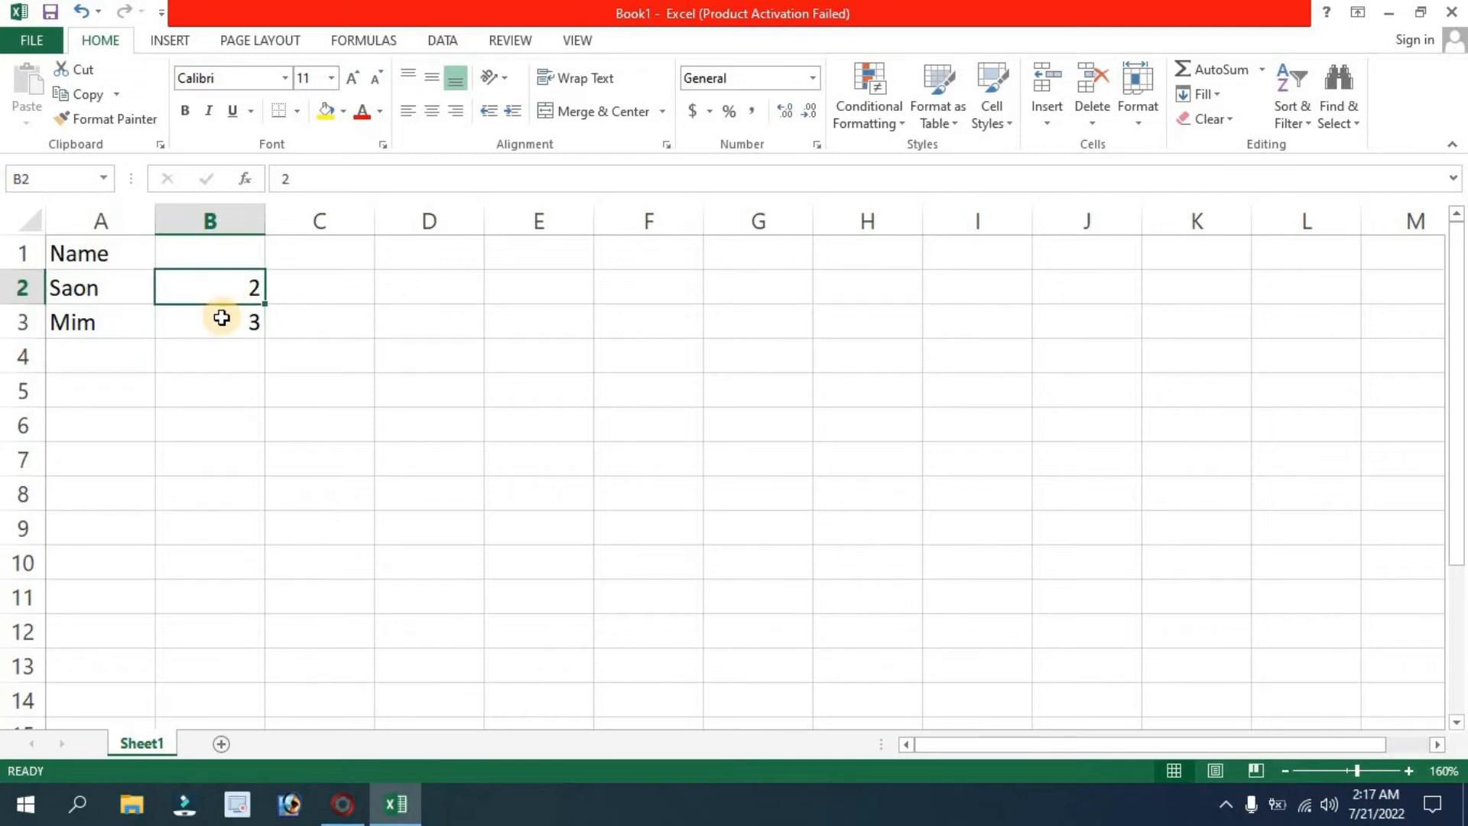
left_click(222, 318)
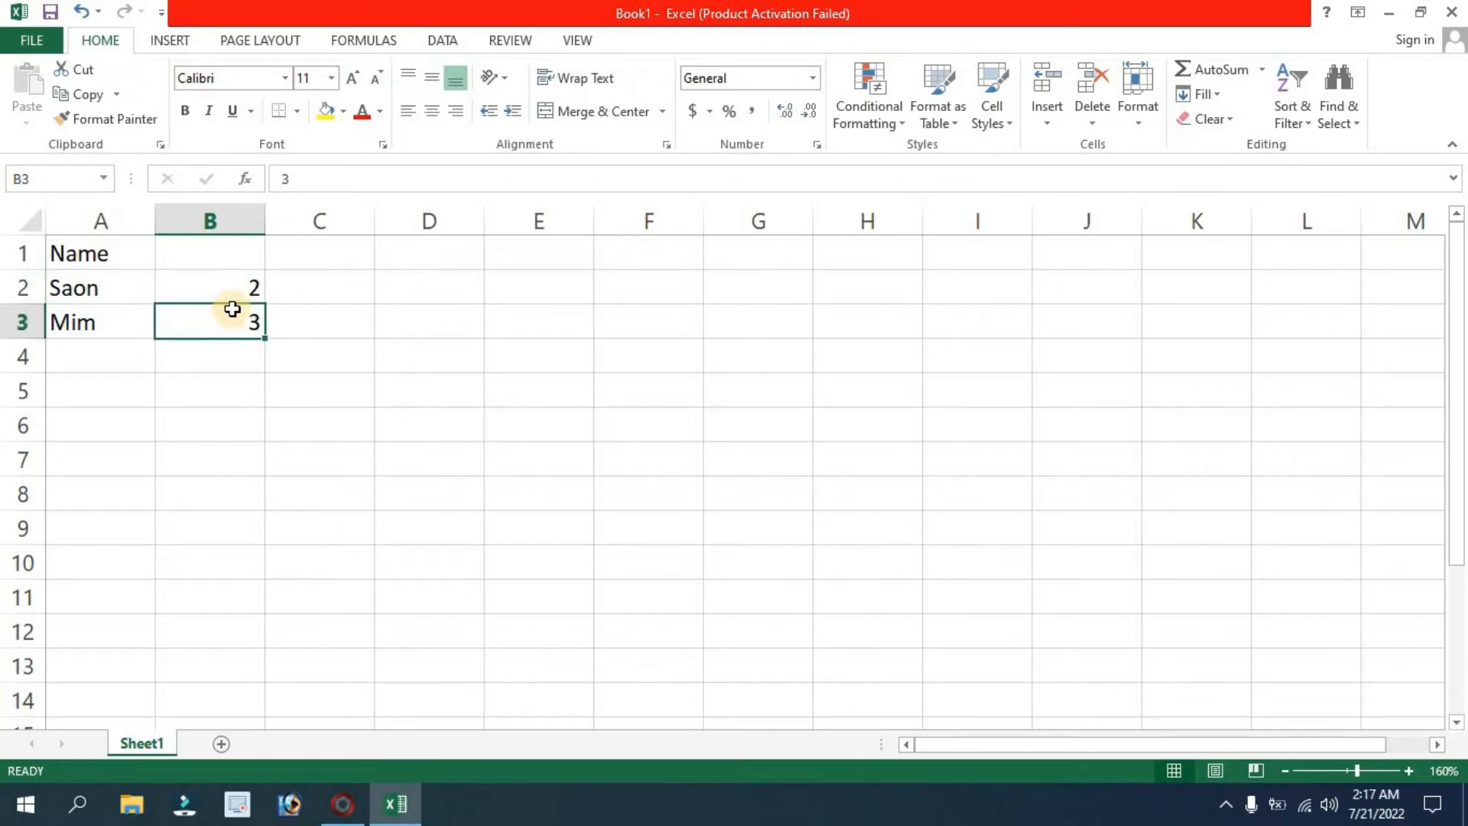
left_click(309, 289)
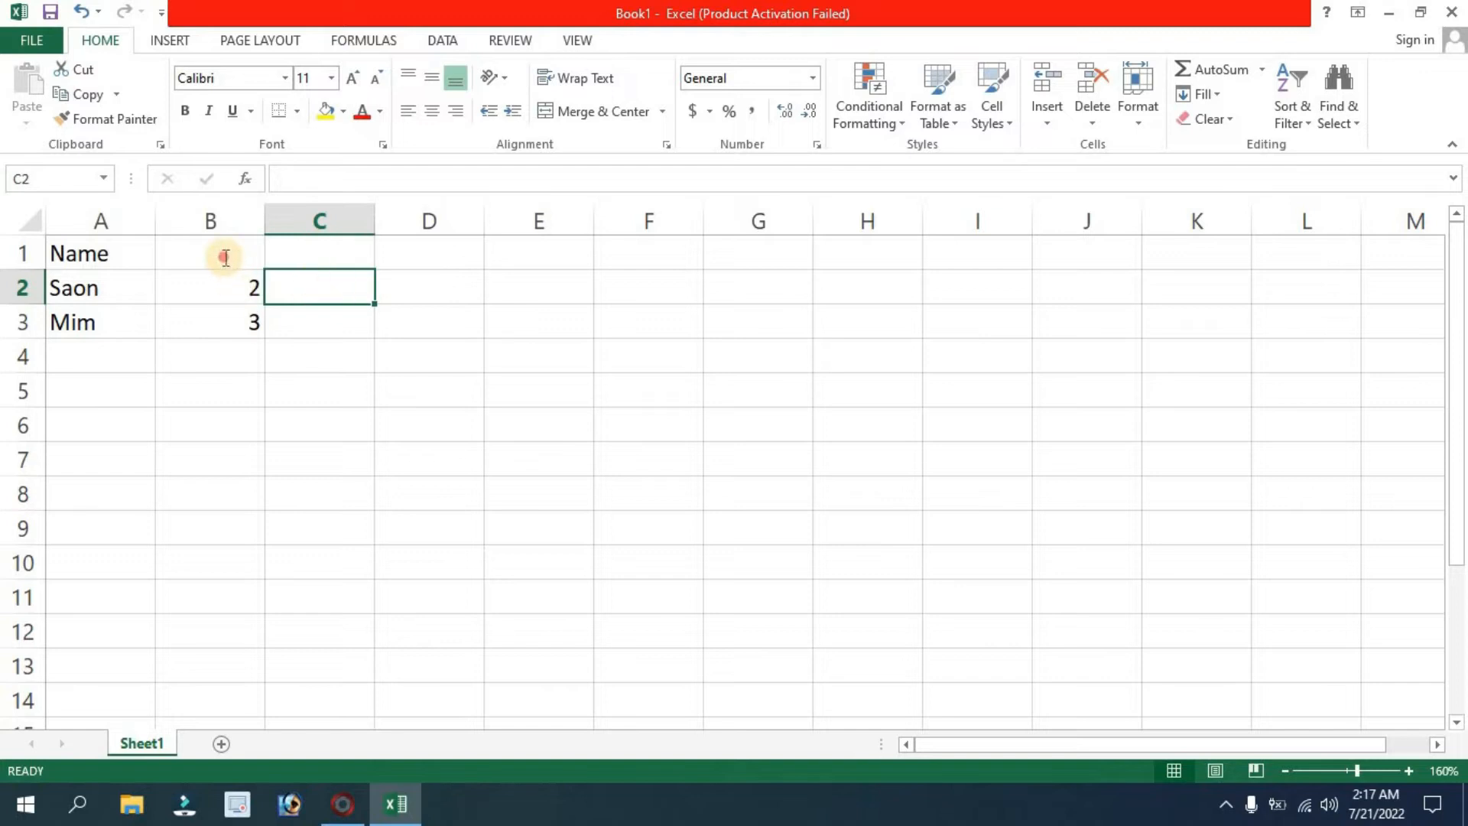
Enter the header "Home Rent" in cell B1 and widen column B so the text fits.
double_click(226, 256)
type("Home")
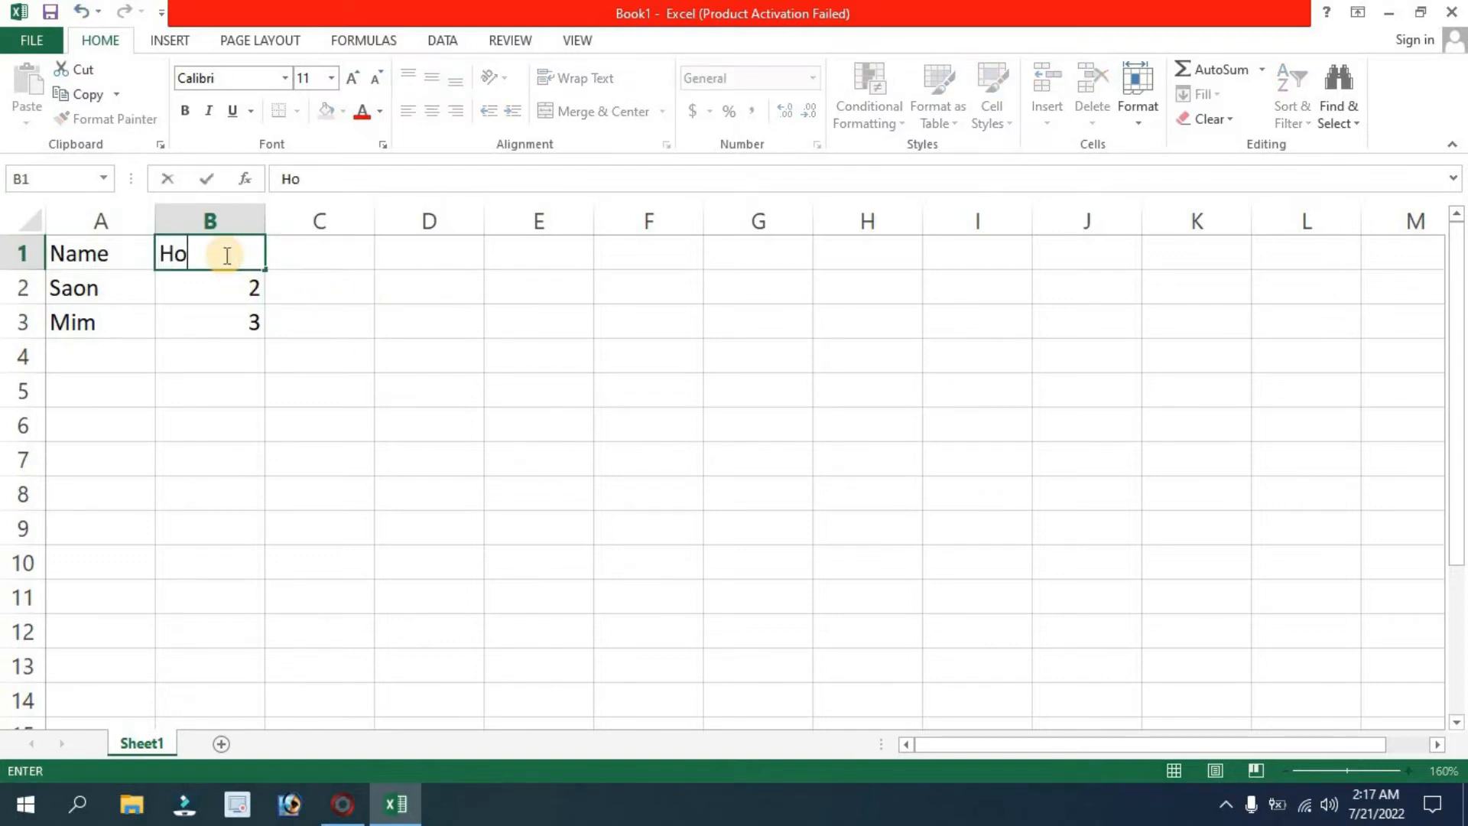
left_click(317, 249)
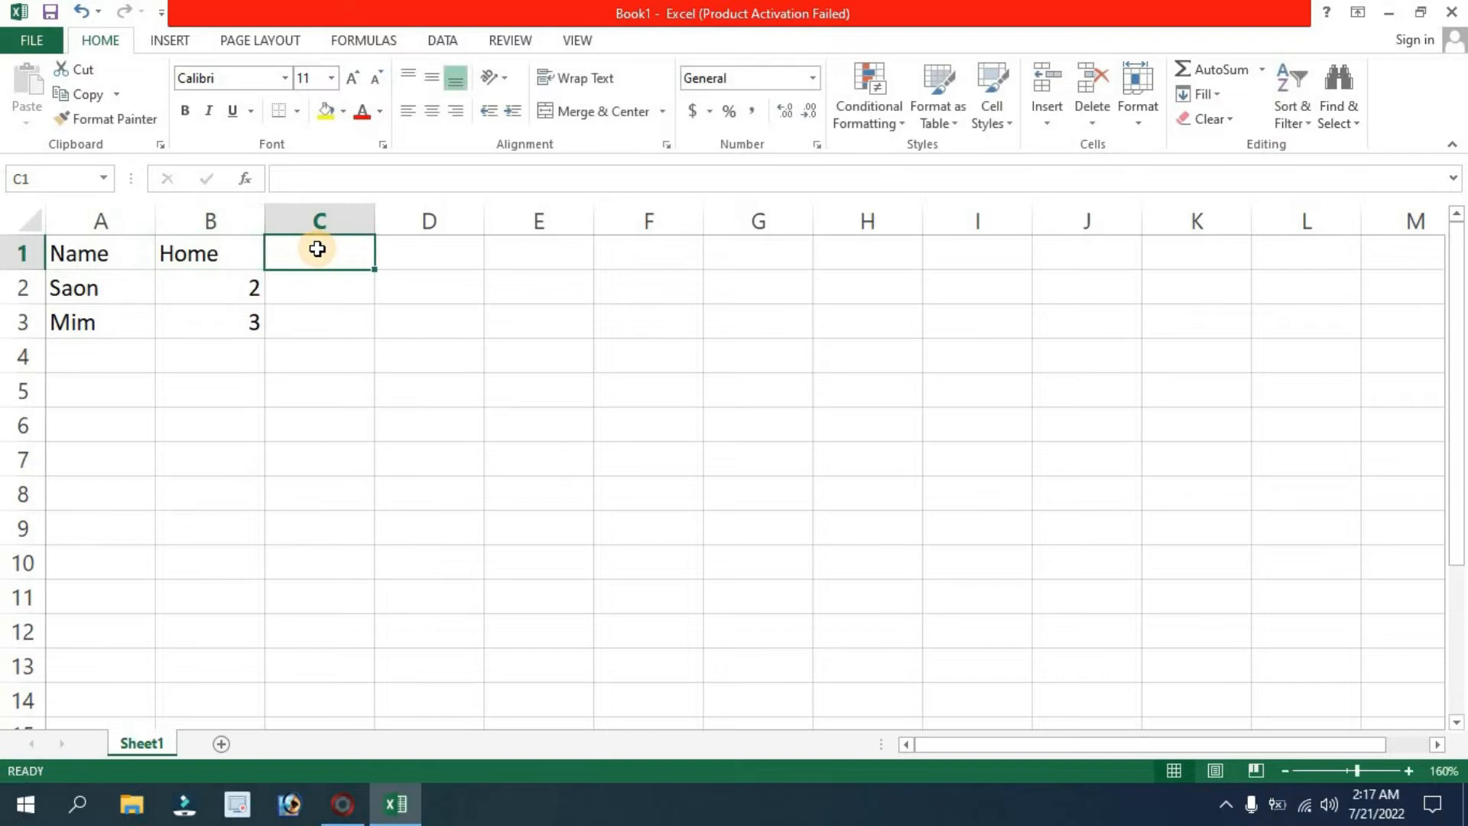
double_click(238, 256)
type("Rent")
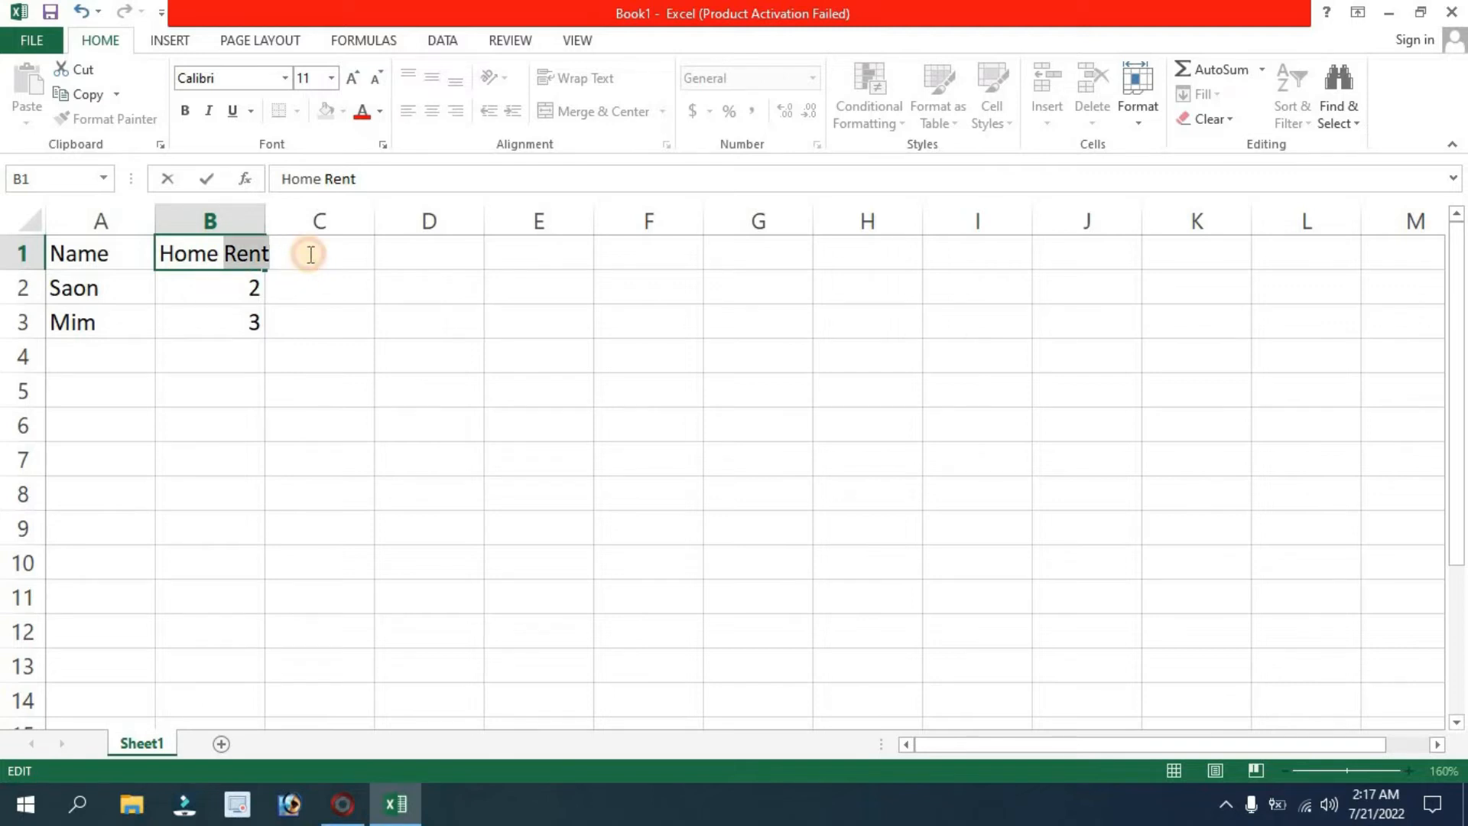
left_click(318, 286)
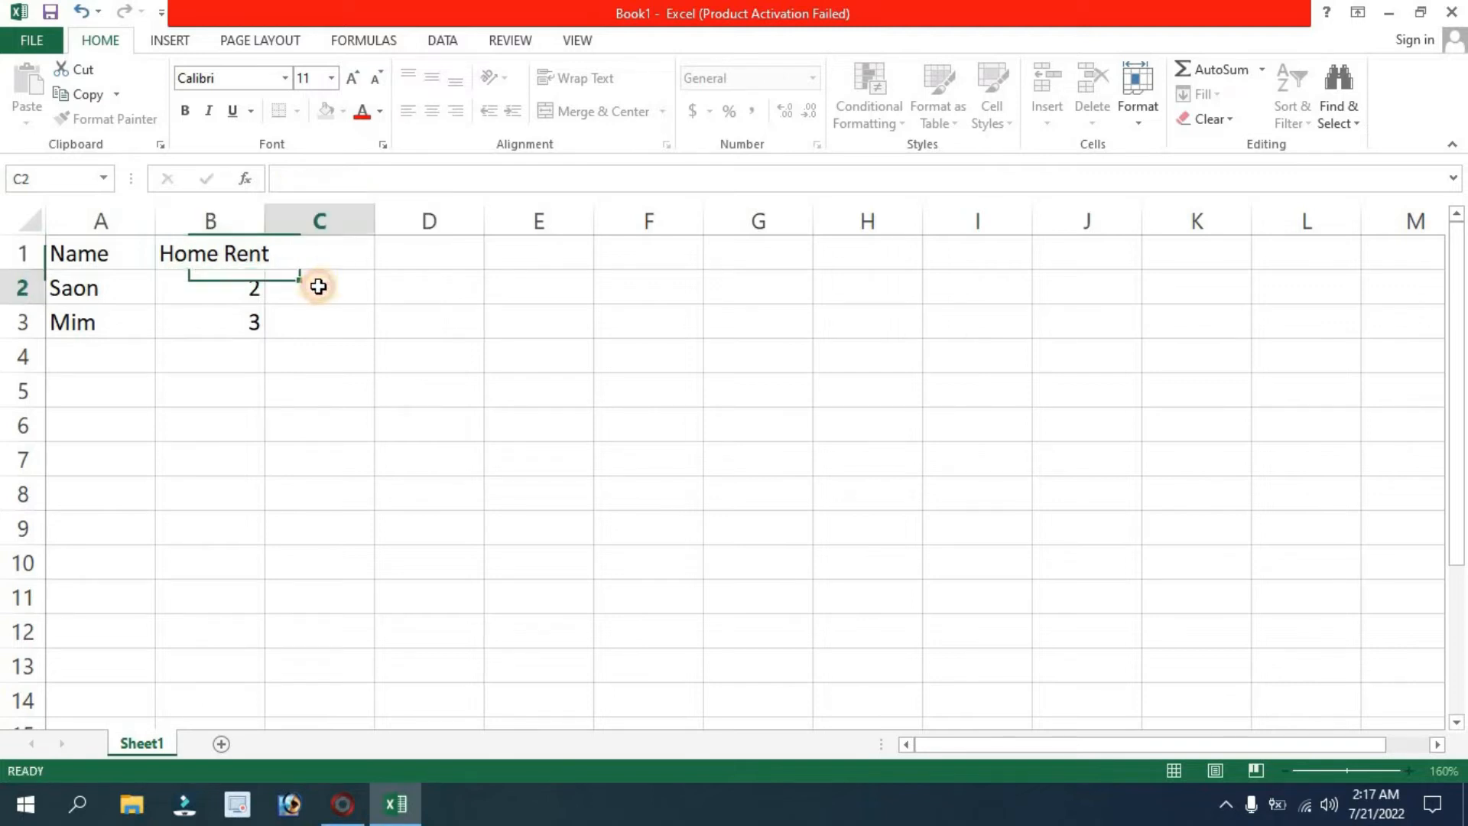
left_click(315, 239)
left_click_drag(268, 214, 305, 216)
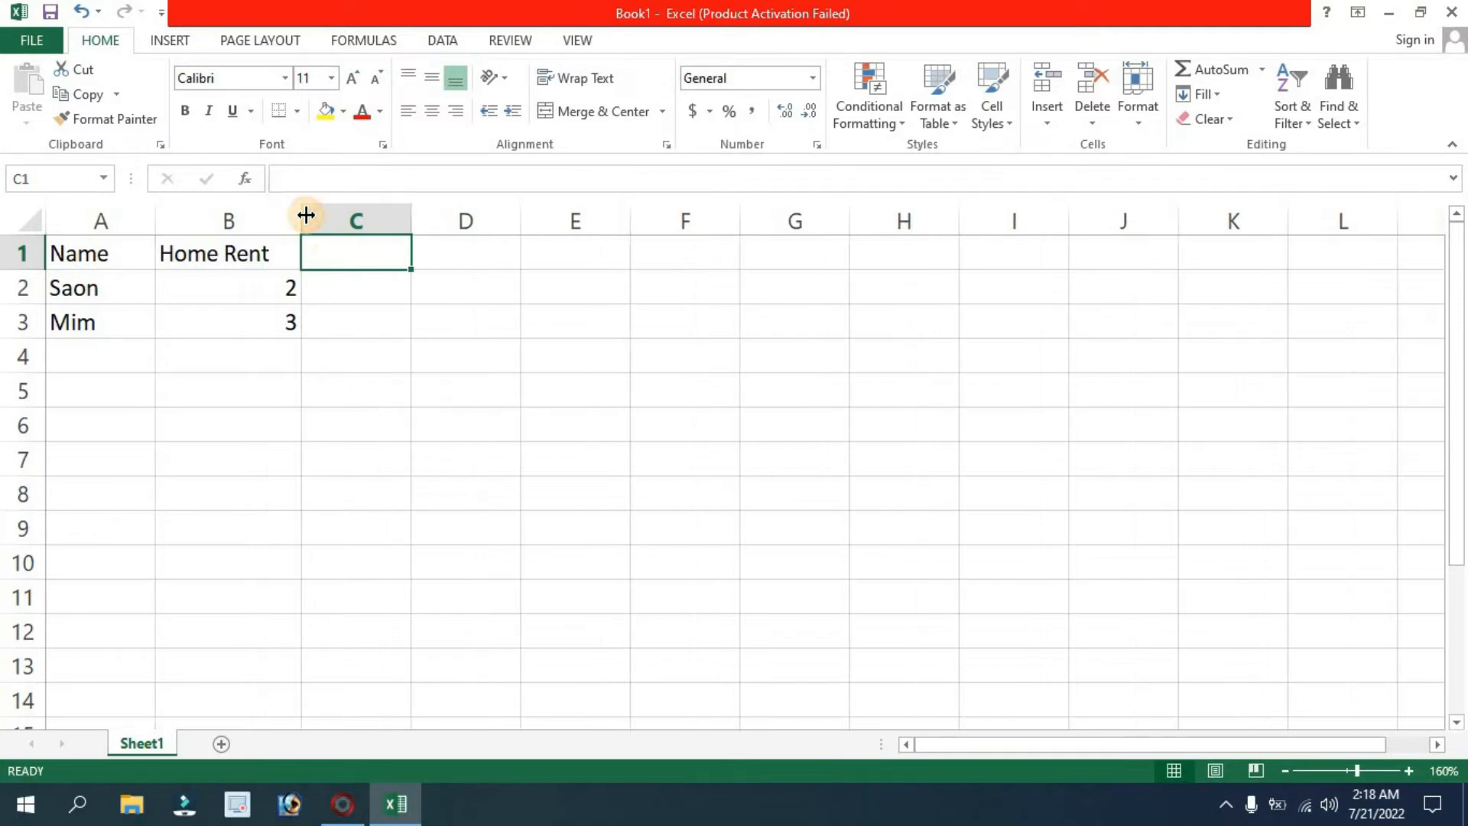
Enter the header "Salary" in cell C1 and return to cell A1.
double_click(342, 254)
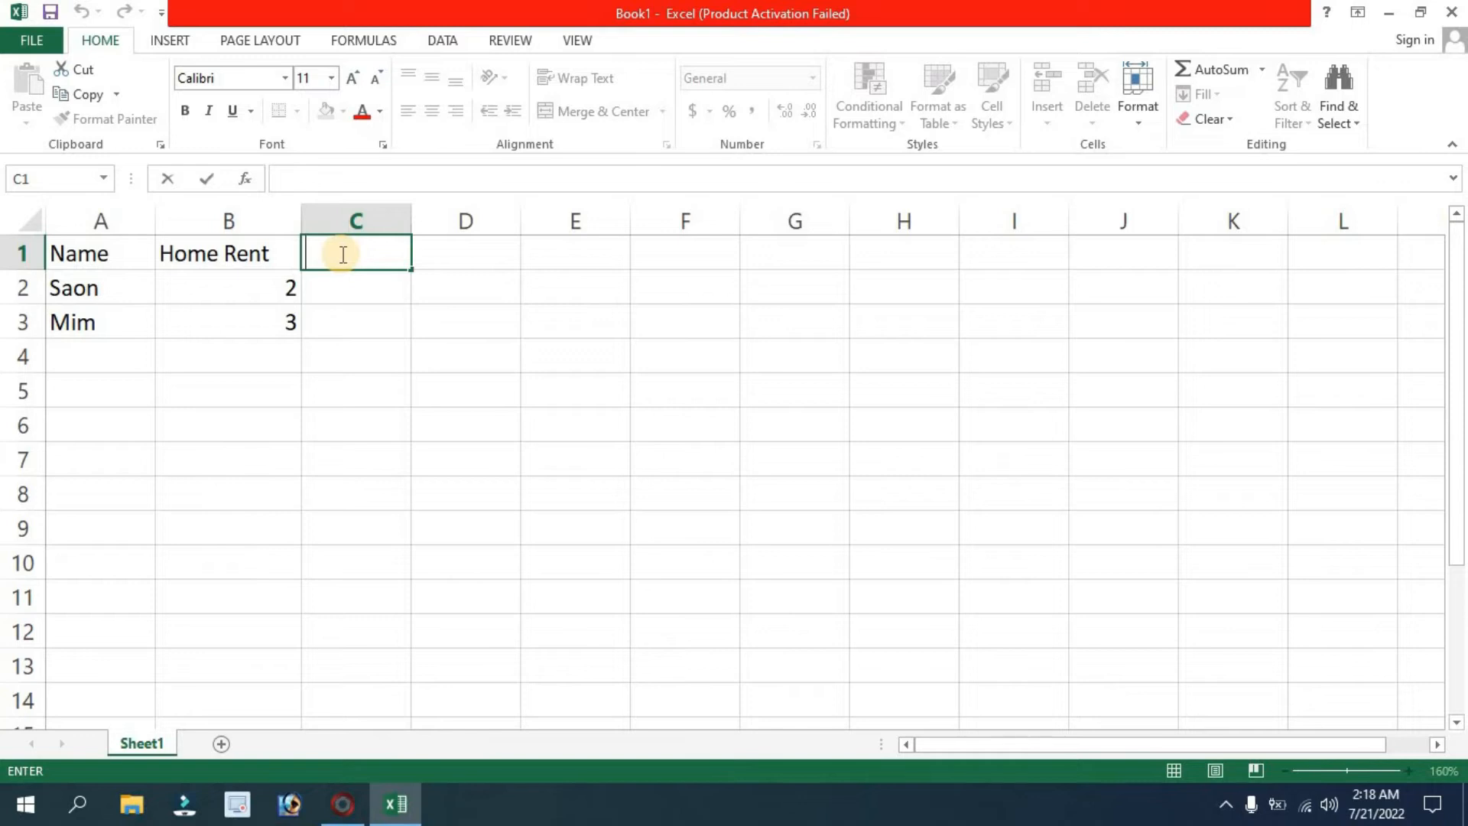
type("Salary")
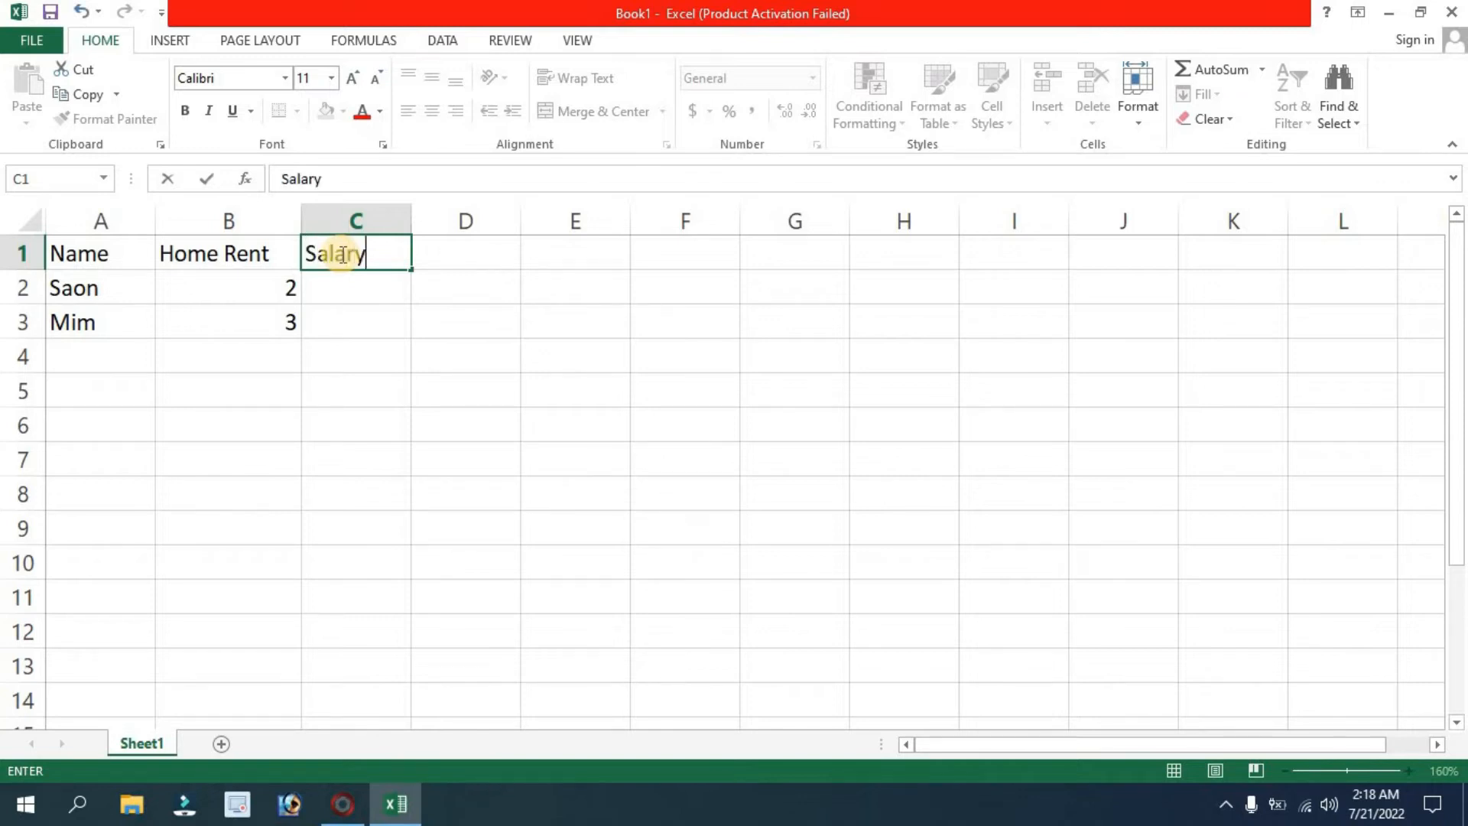
key("Left")
key("Left")
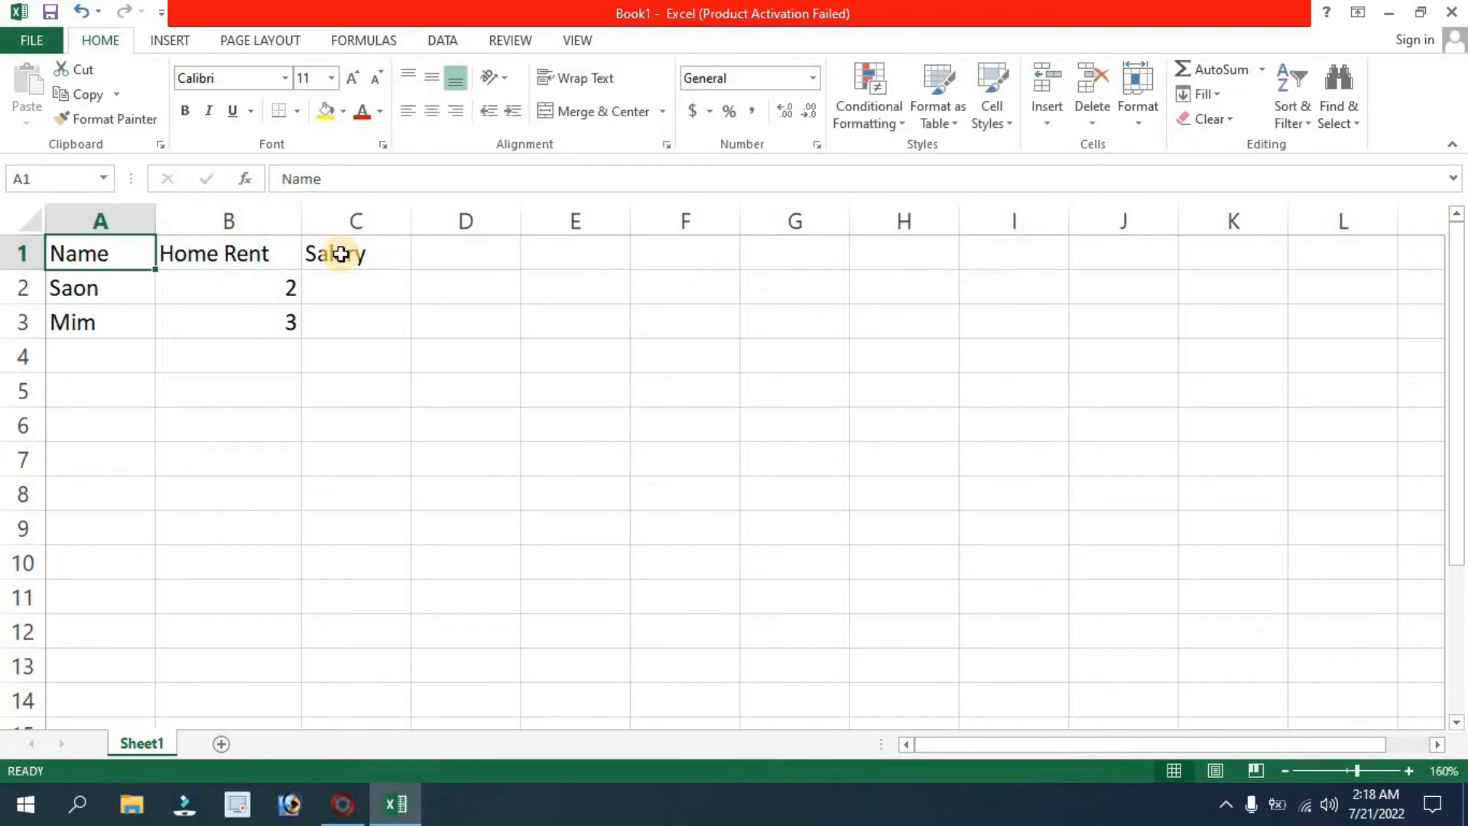
Change the header in cell C1 to "Main Salary" and widen column C so the text fits.
double_click(363, 263)
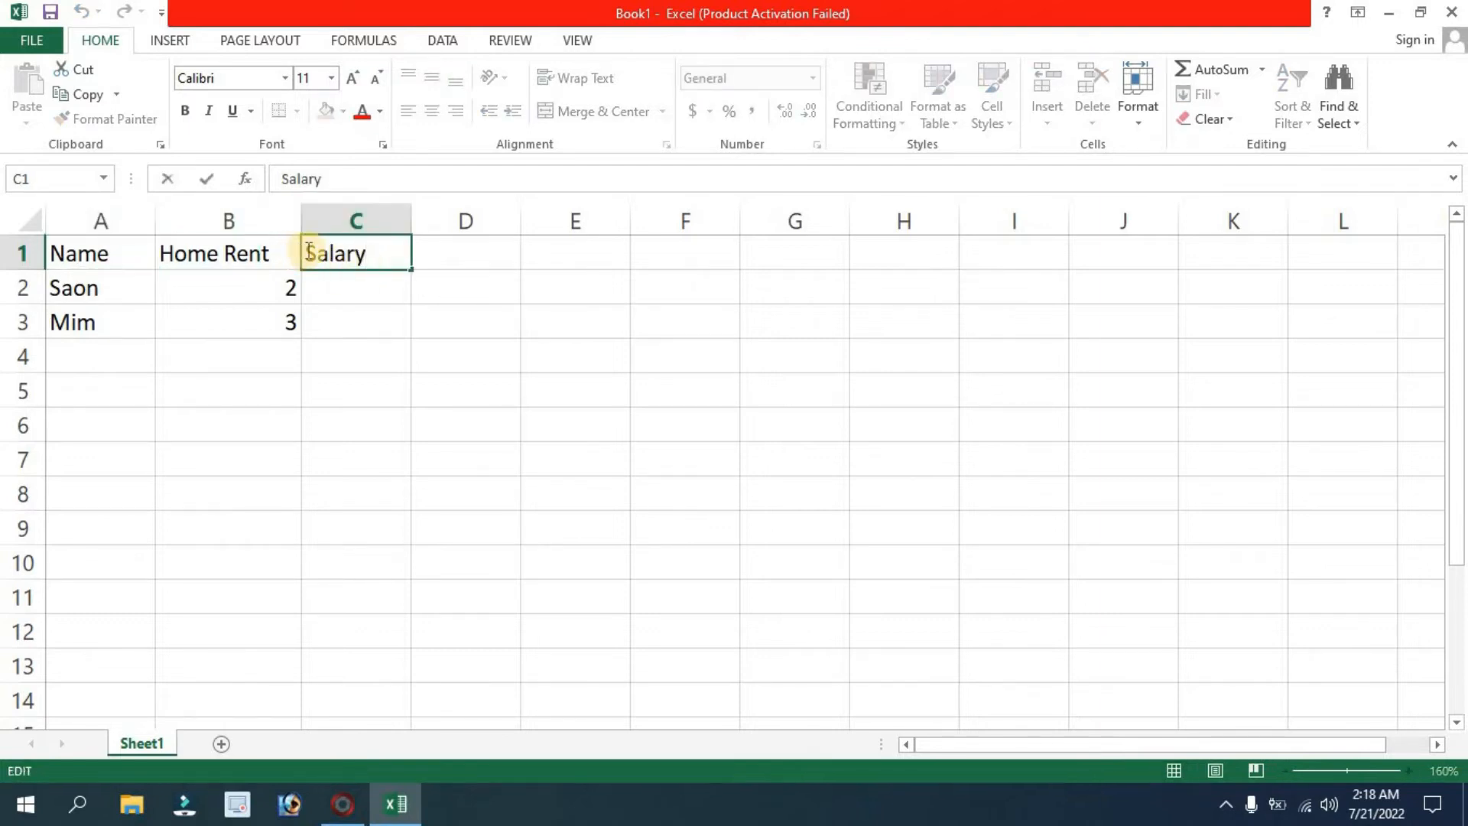
left_click(312, 260)
type("Main")
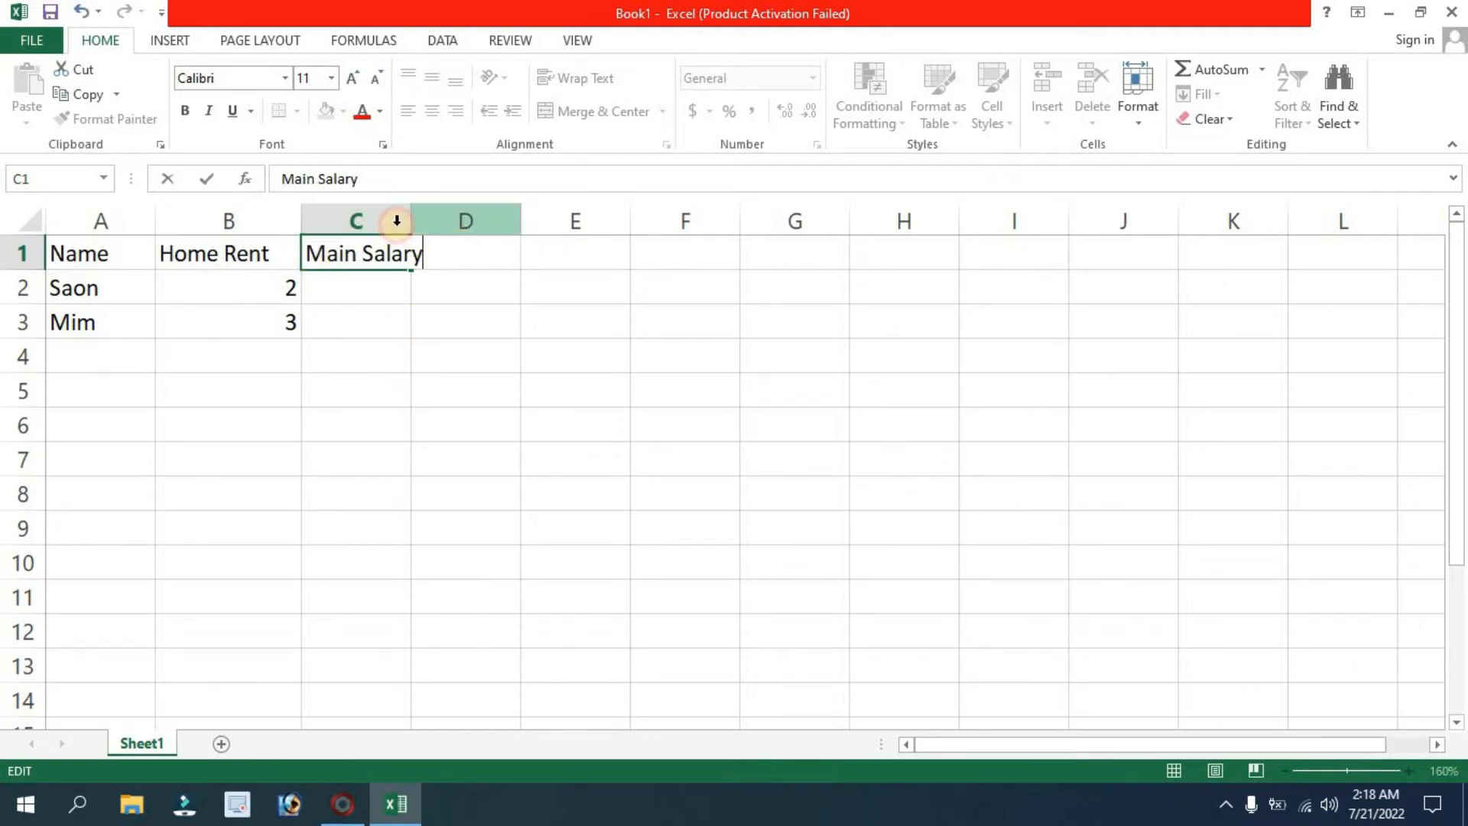
left_click(434, 305)
left_click_drag(427, 222, 416, 249)
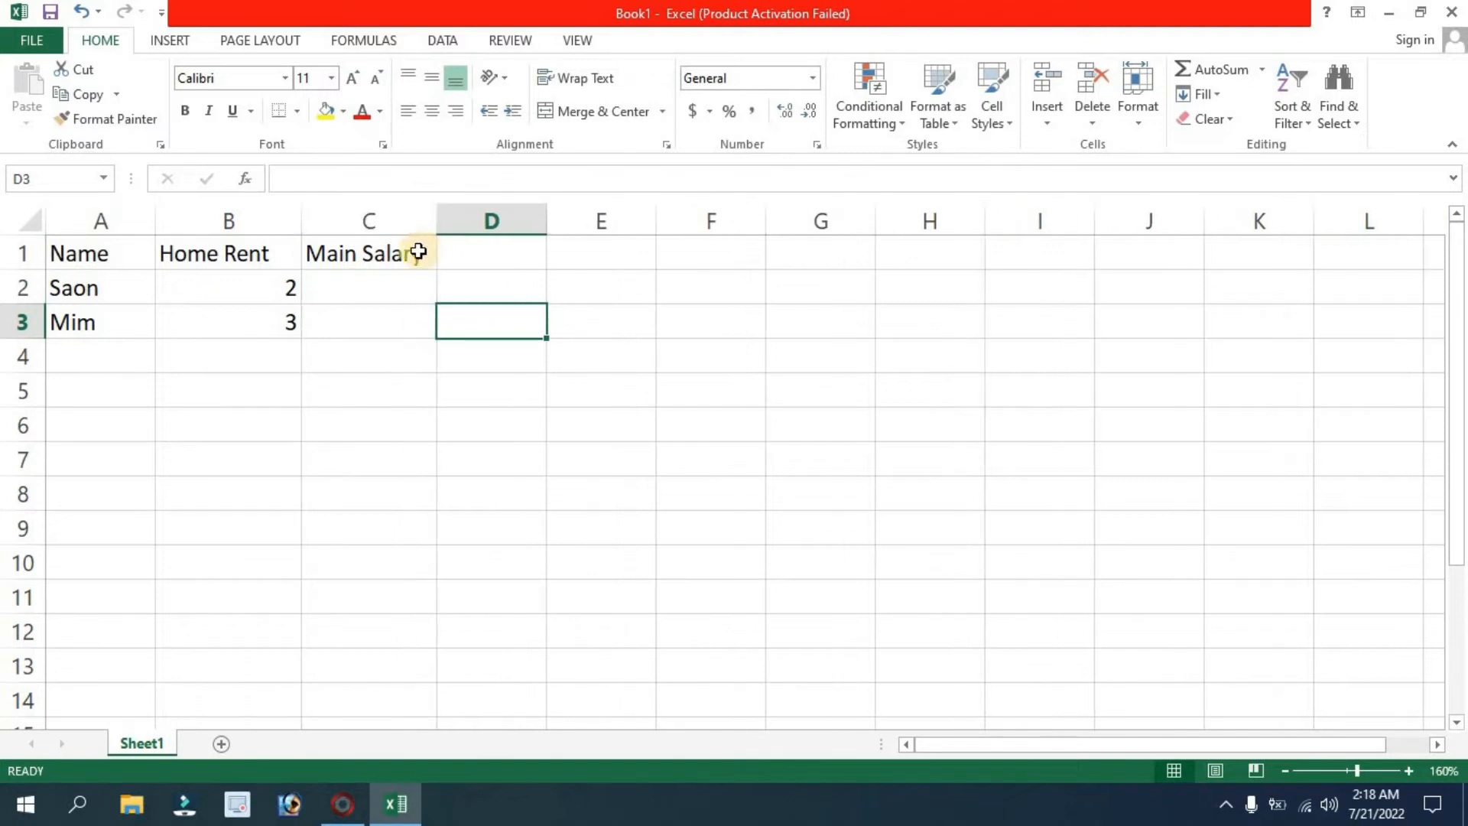
Enter the header "Hospital Bill" in cell D1.
double_click(482, 259)
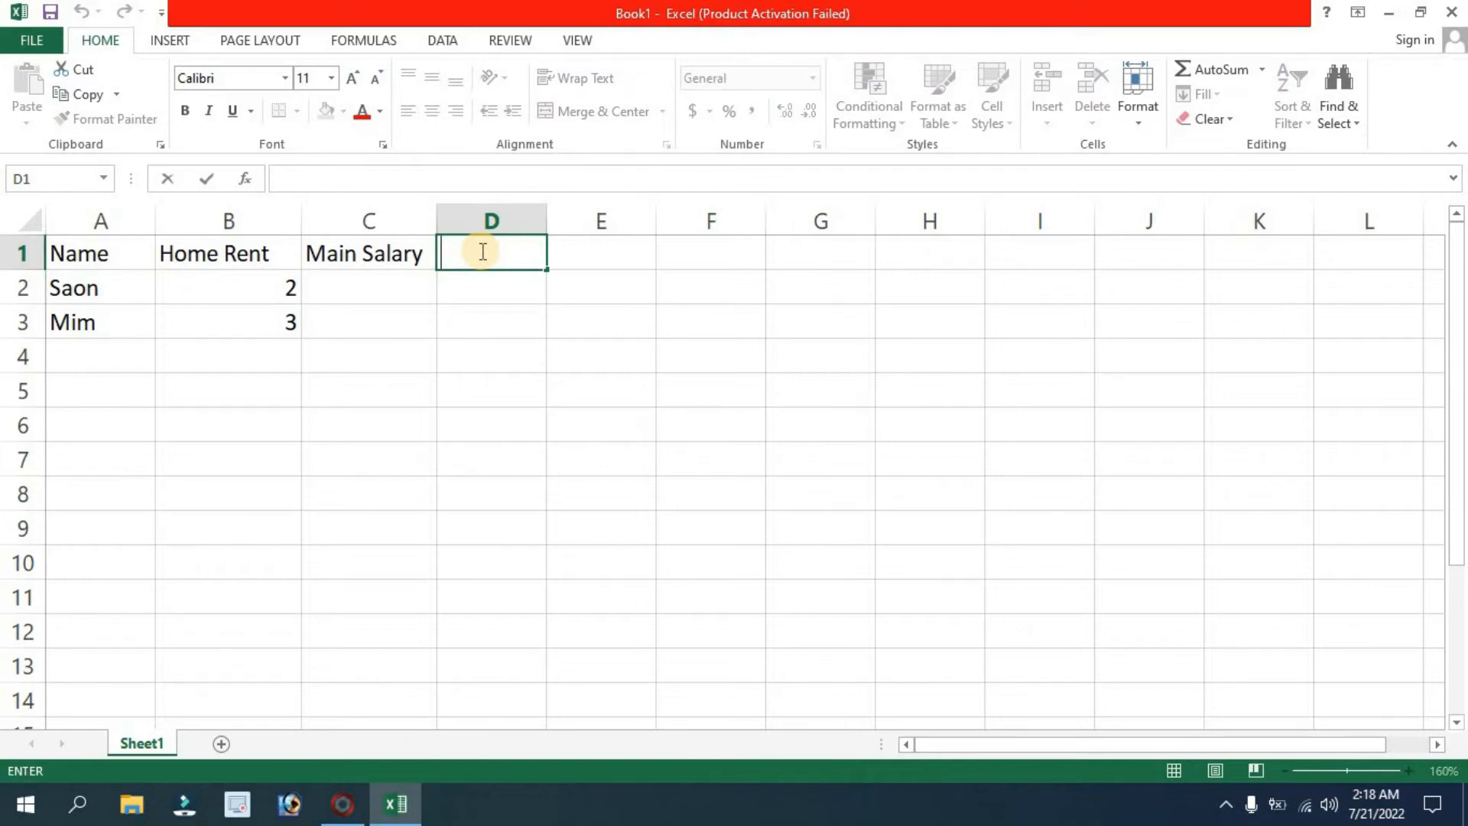
type("Hospital")
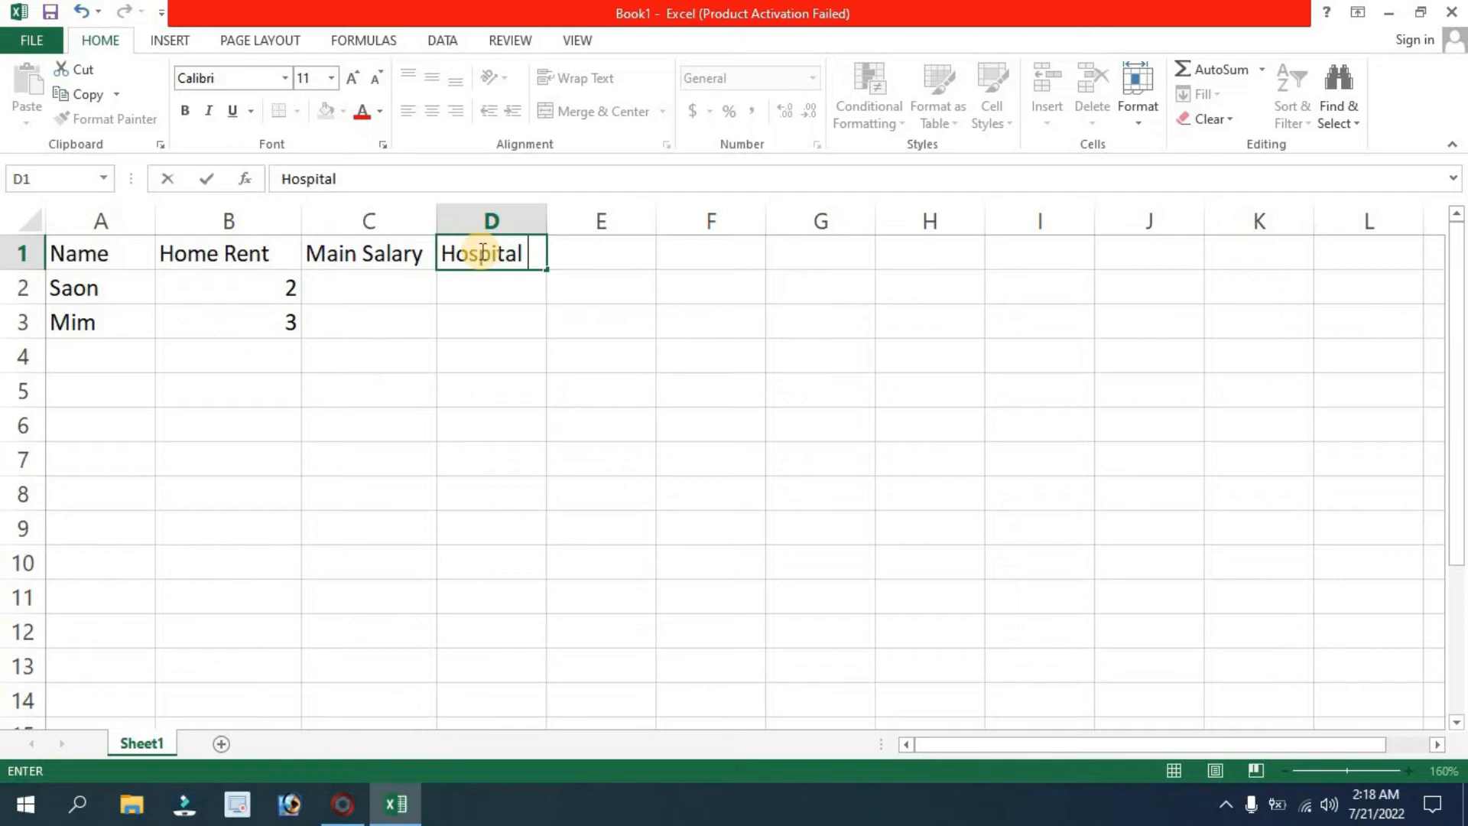
type(" Bill")
Enter the main salary amounts, 500 in cell C2 and 600 in cell C3.
double_click(367, 288)
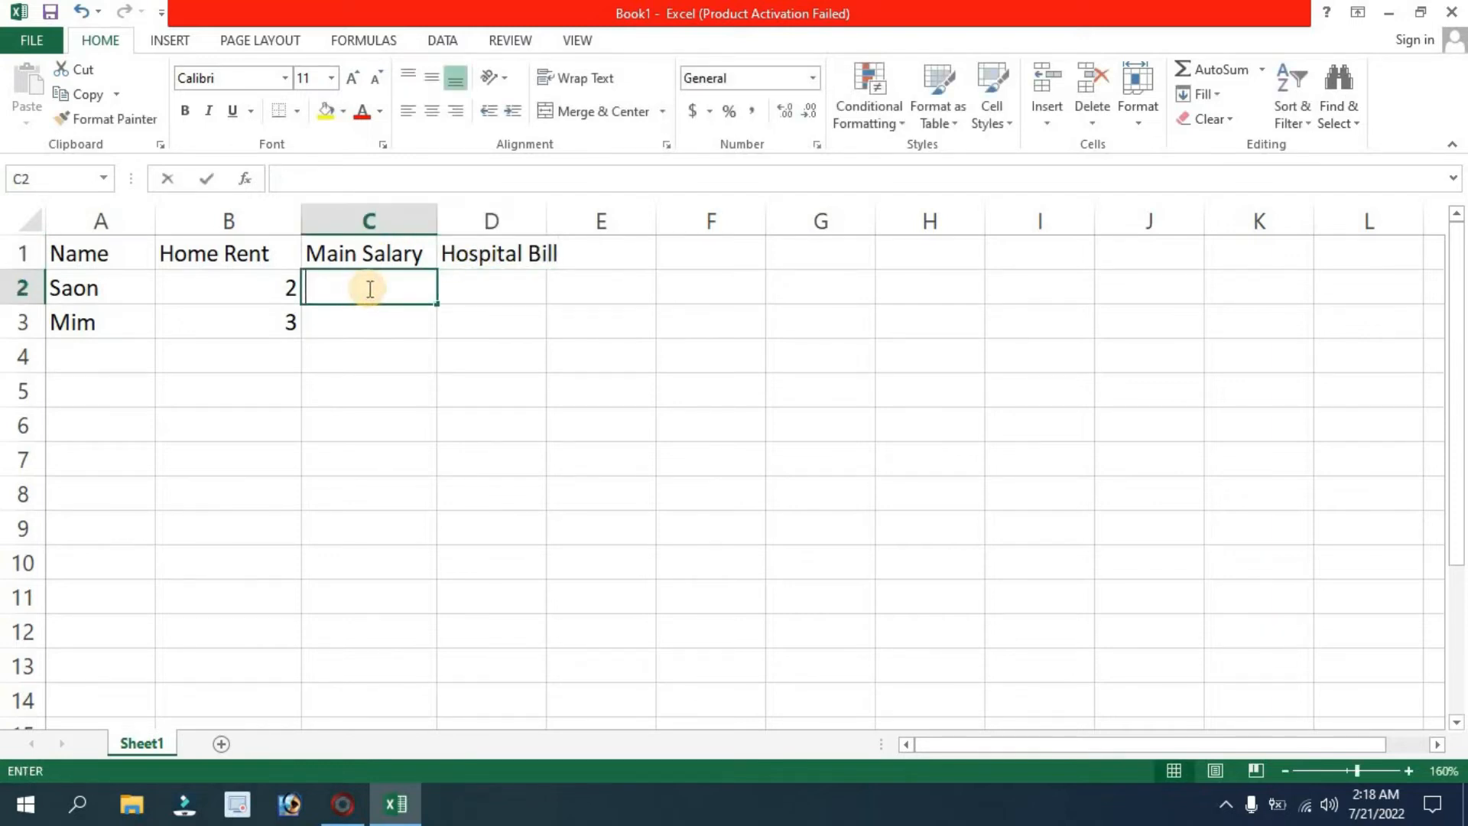
type("500")
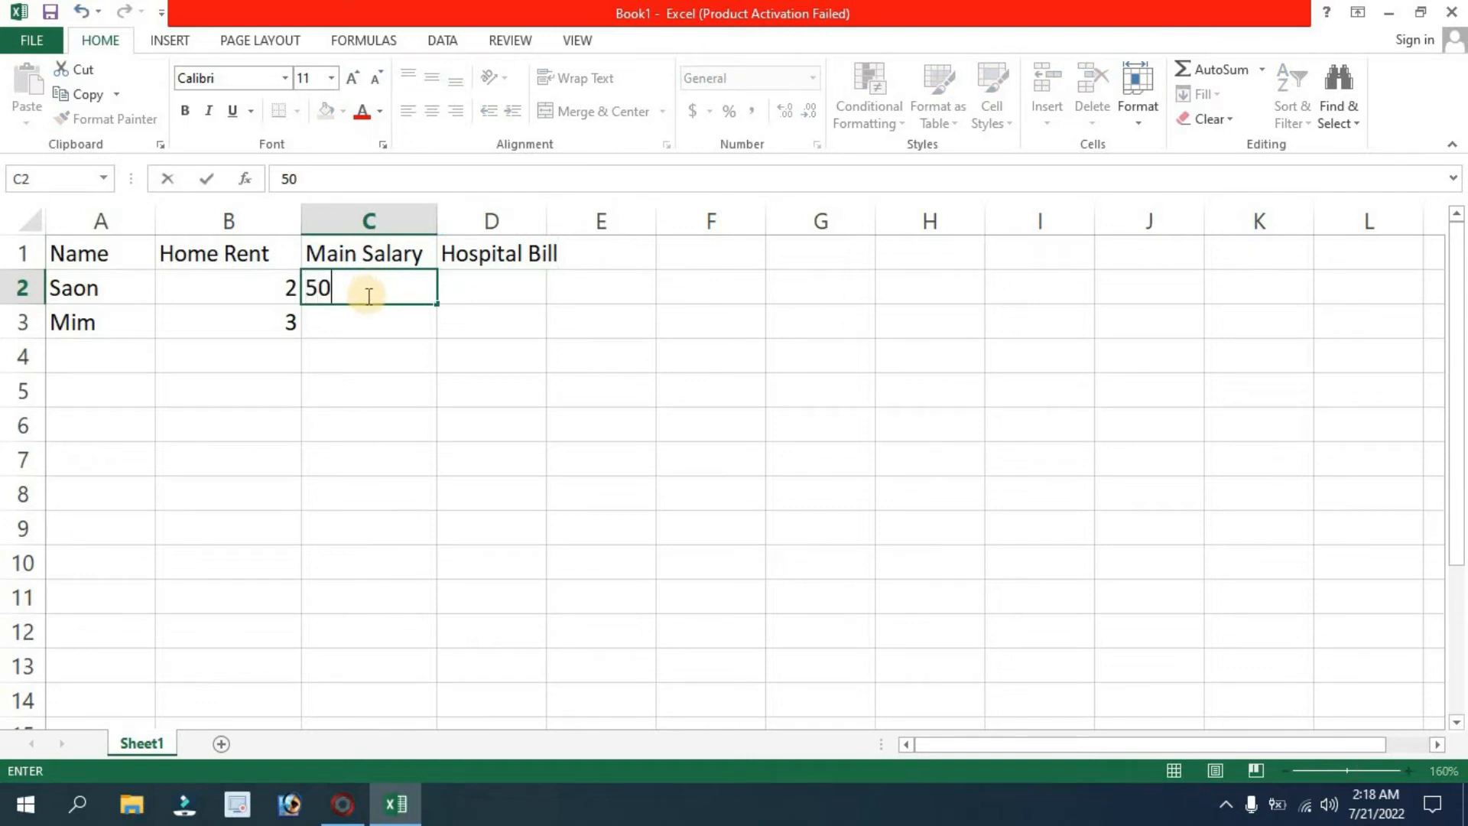
double_click(385, 321)
type("600")
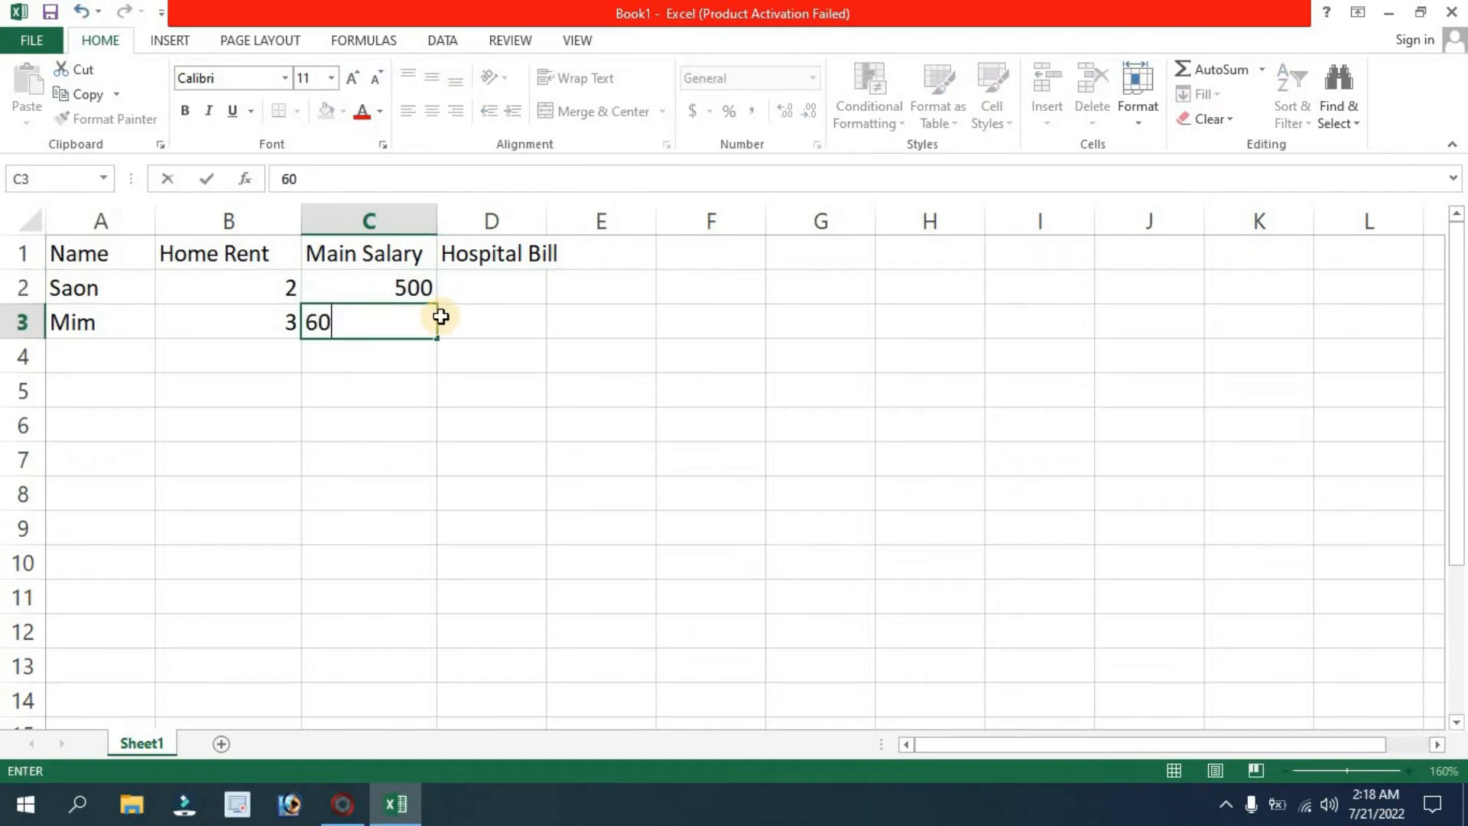
Enter the hospital bill amounts, 200 in cell D2 and 300 in cell D3.
left_click(488, 285)
double_click(488, 285)
type("200")
left_click(490, 325)
double_click(505, 324)
type("300")
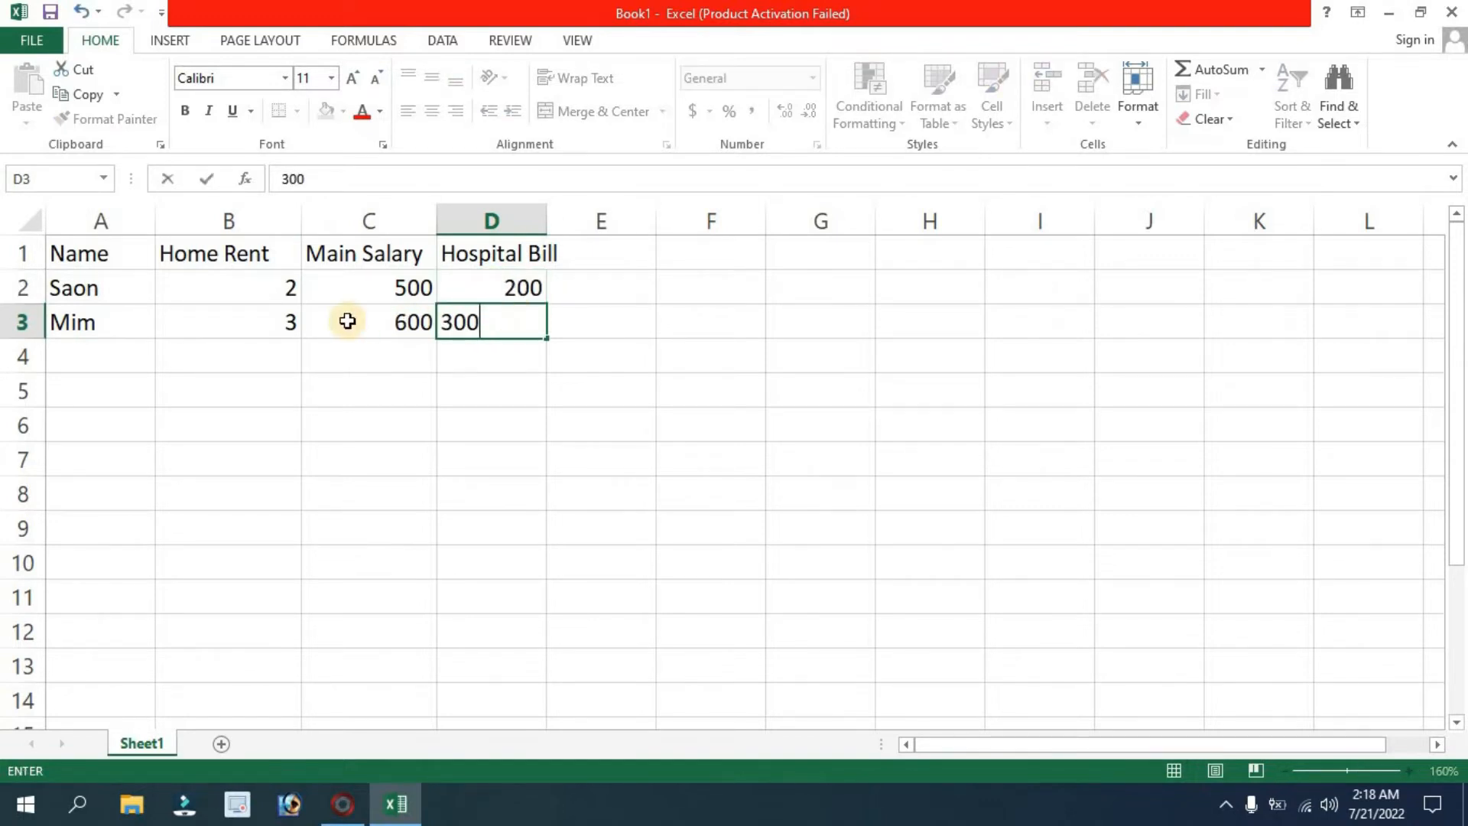
Set the home rent amounts to 2000 in cell B2 and 3000 in cell B3.
left_click(284, 284)
double_click(298, 287)
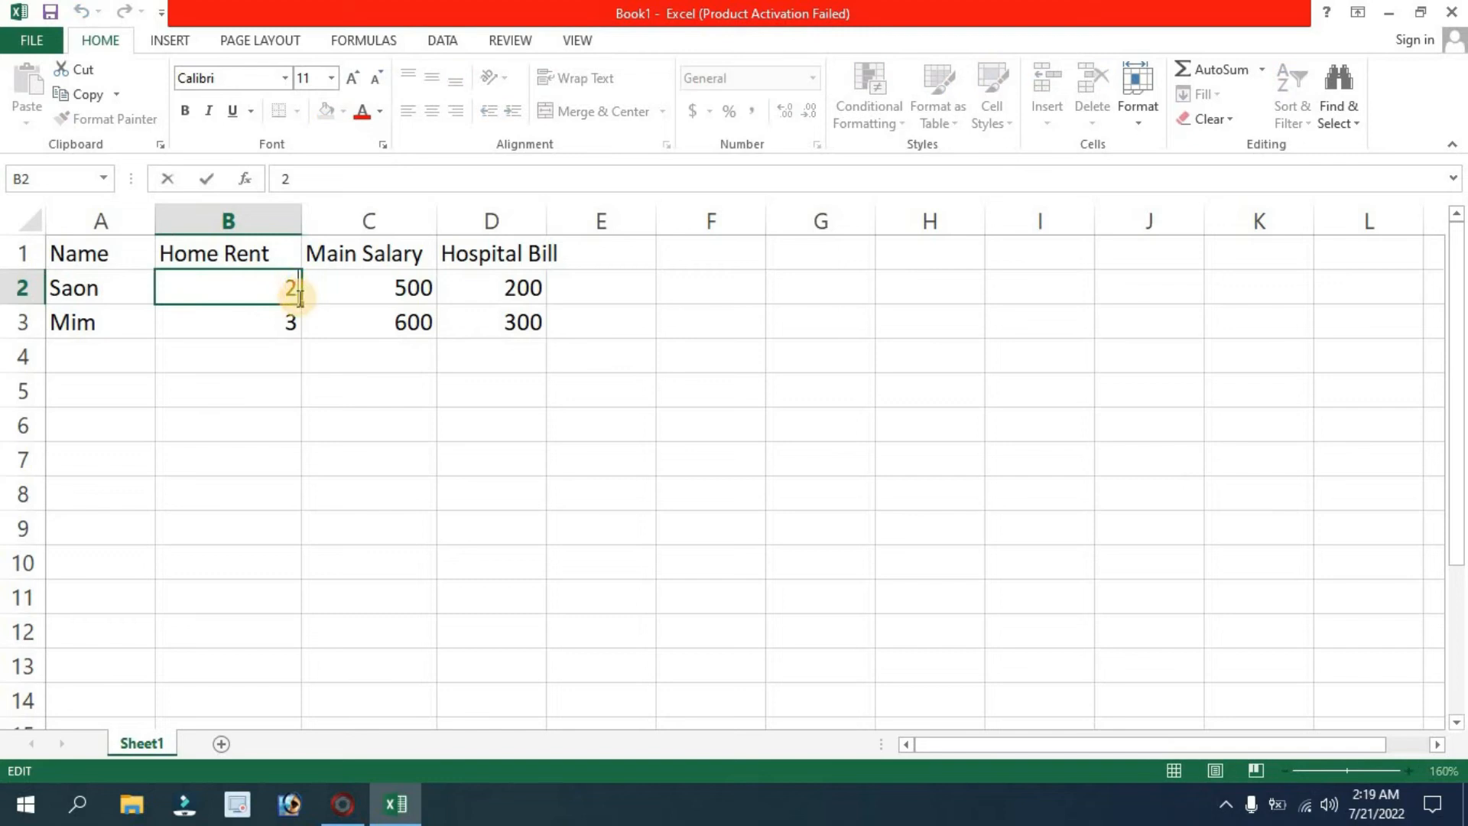
type("000")
left_click(283, 326)
double_click(294, 322)
type("000")
key("Tab")
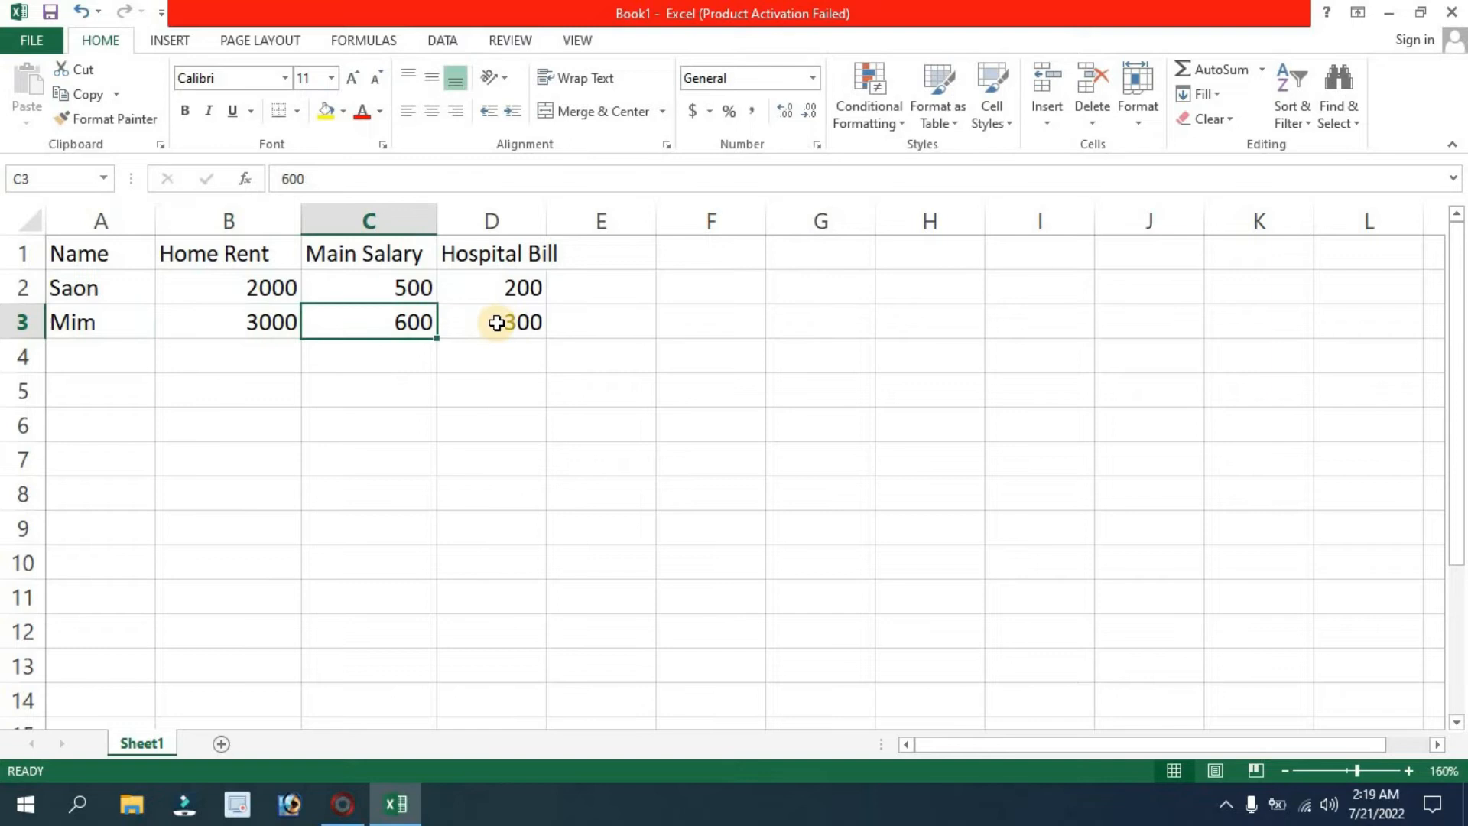
key("Tab")
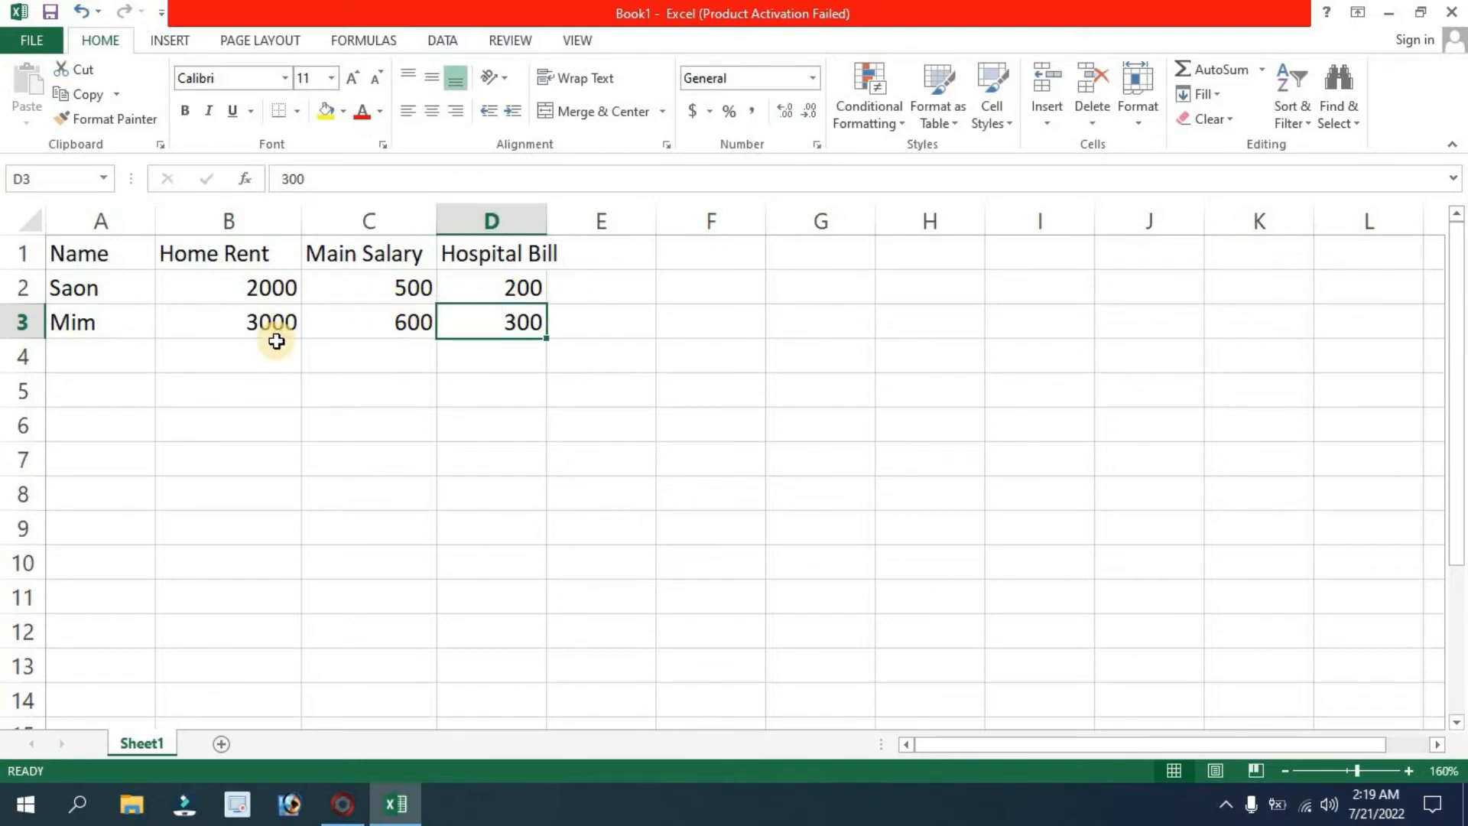
Widen column D so the "Hospital Bill" header fits inside it.
left_click(525, 287)
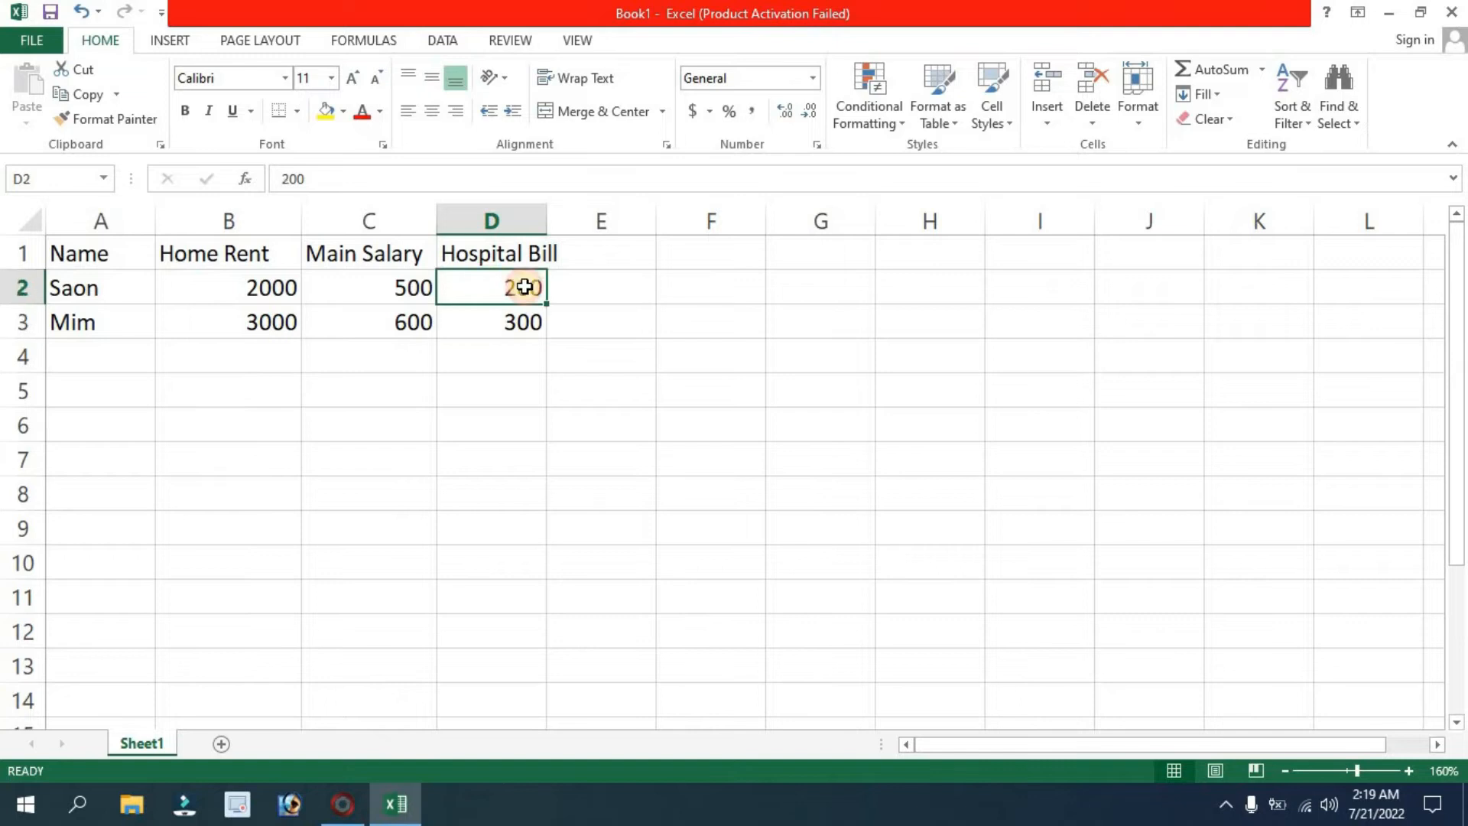
left_click(596, 288)
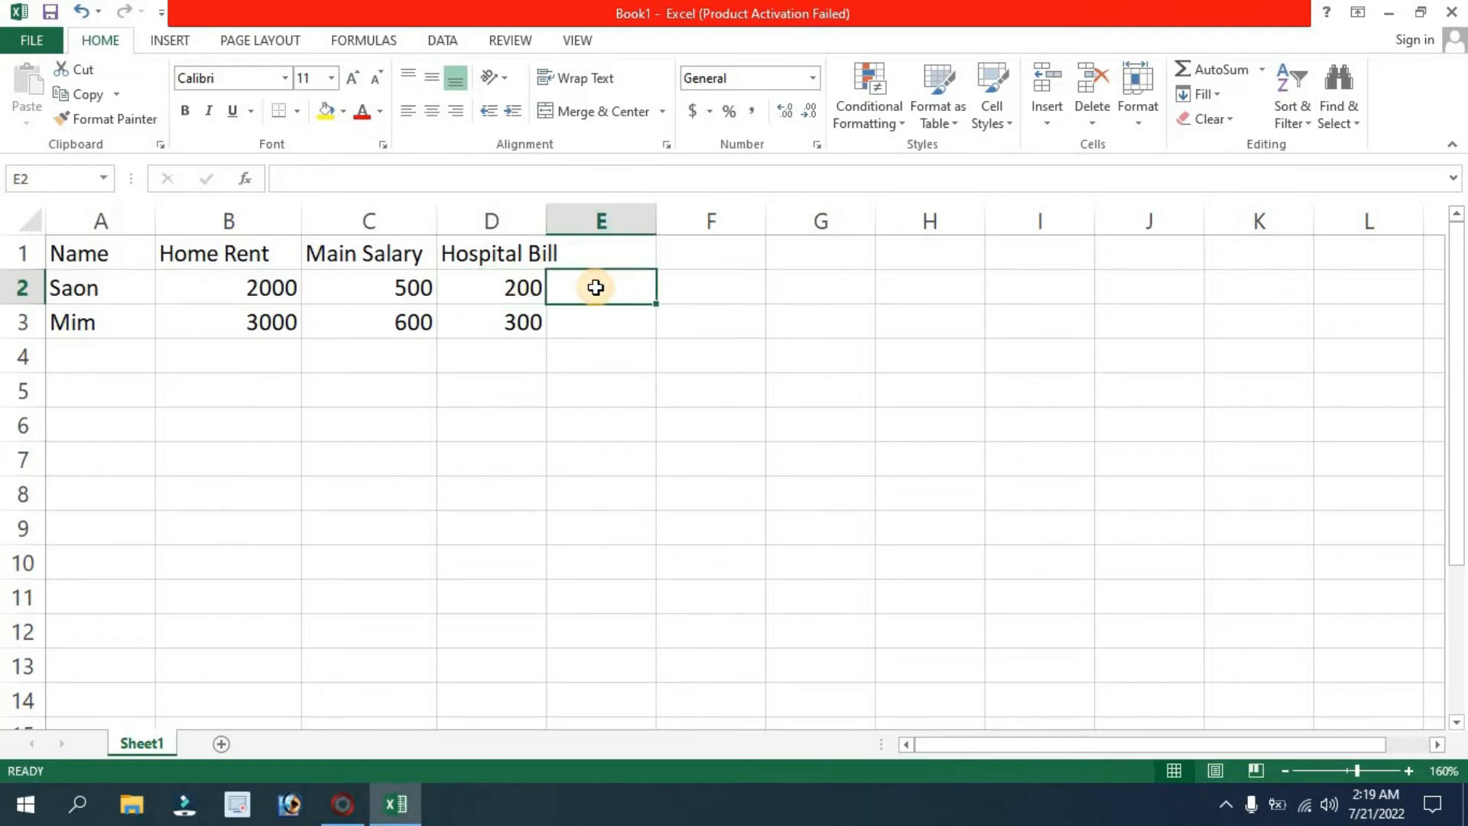
left_click_drag(546, 220, 589, 221)
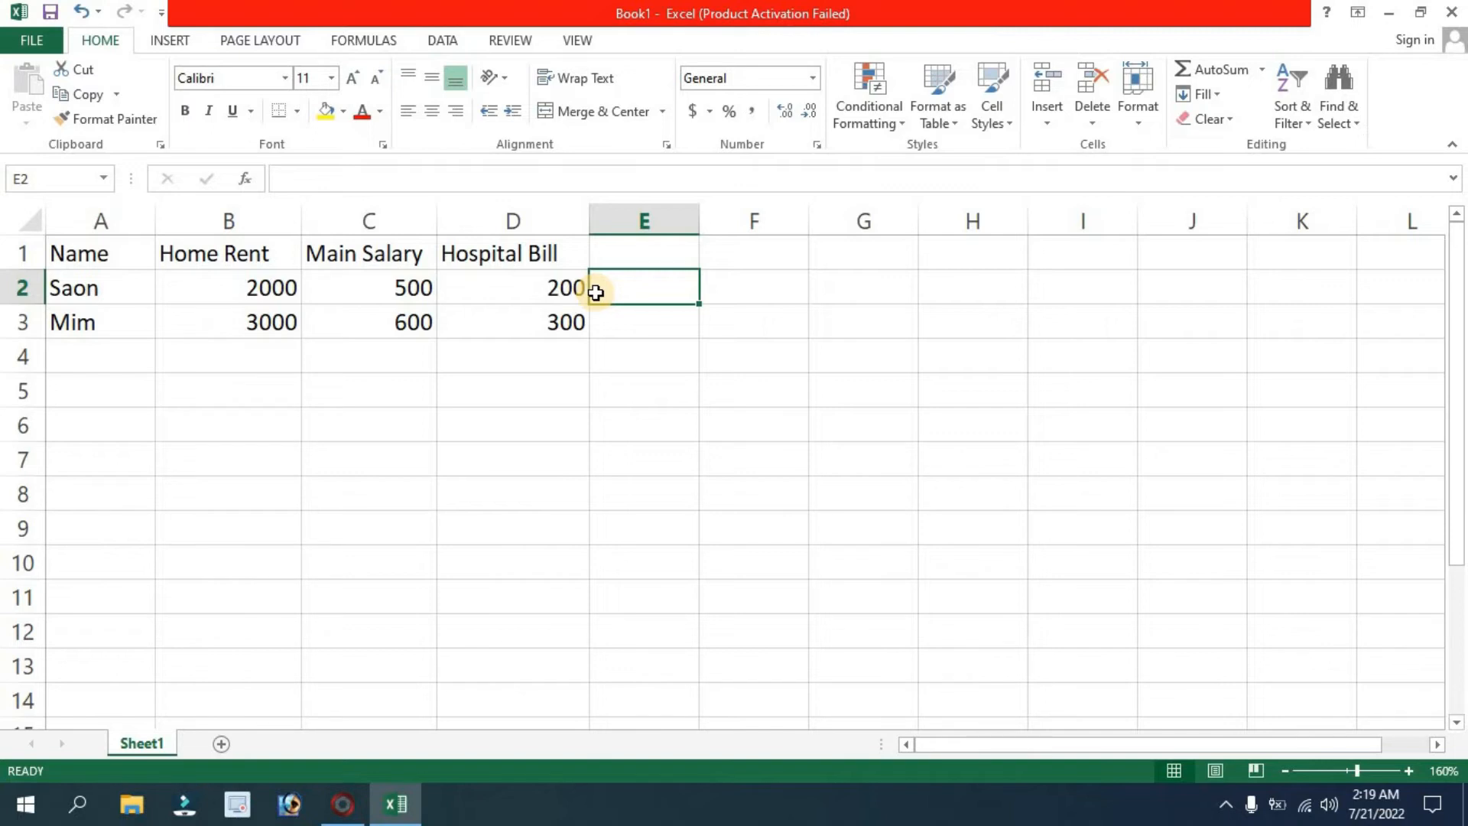
double_click(646, 295)
left_click(641, 337)
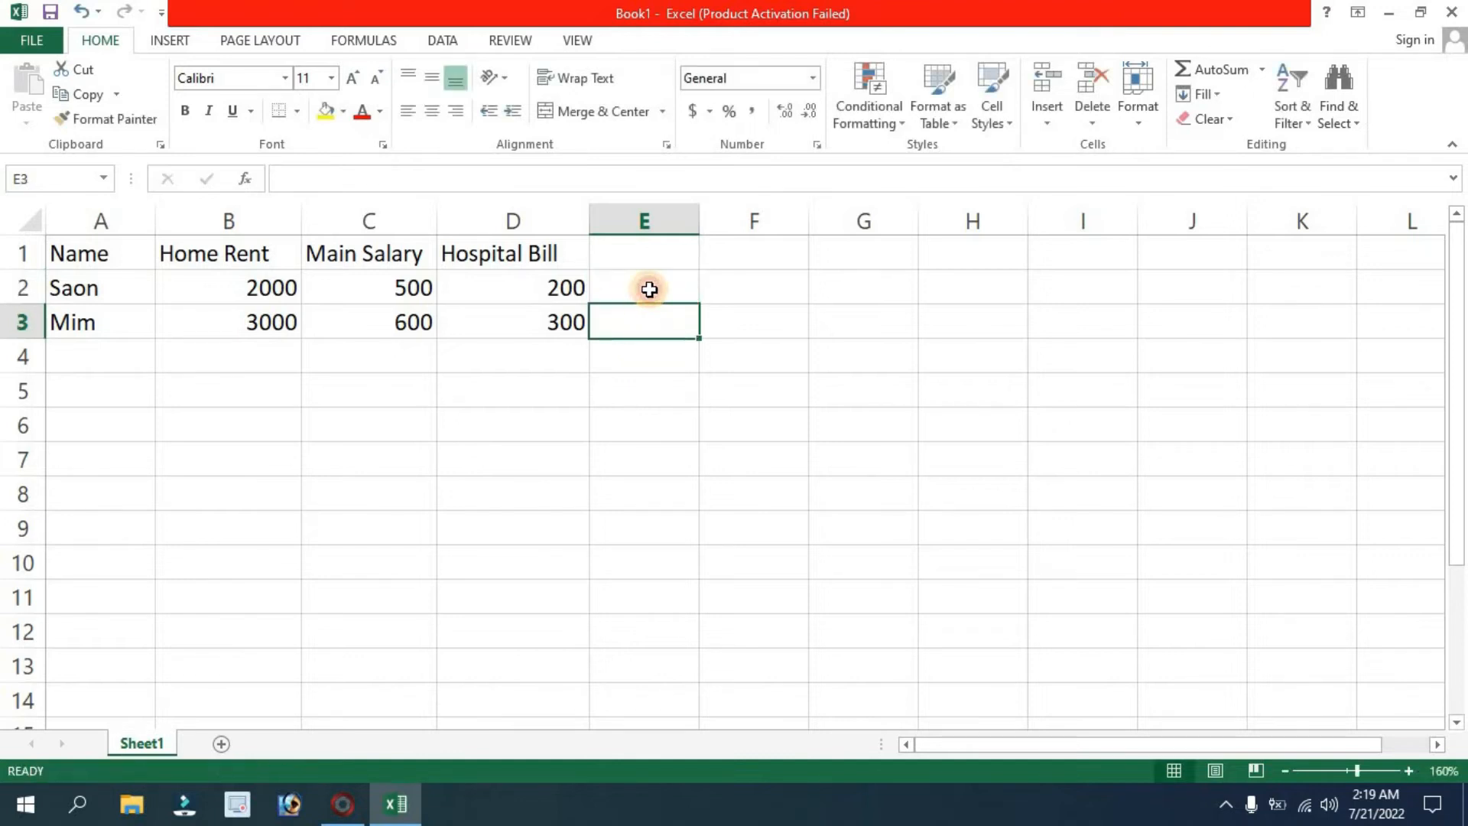
left_click(650, 289)
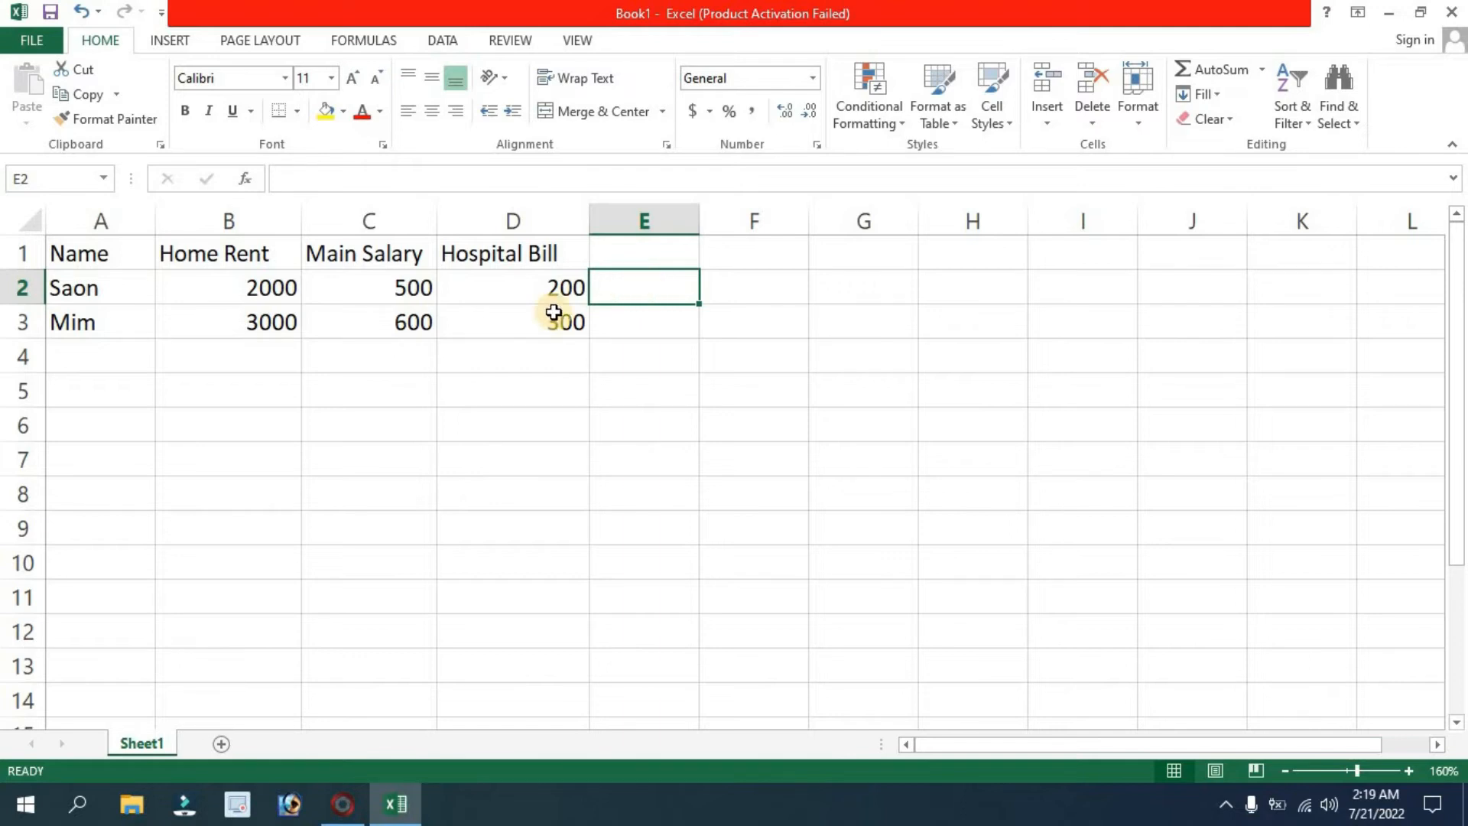
left_click(285, 179)
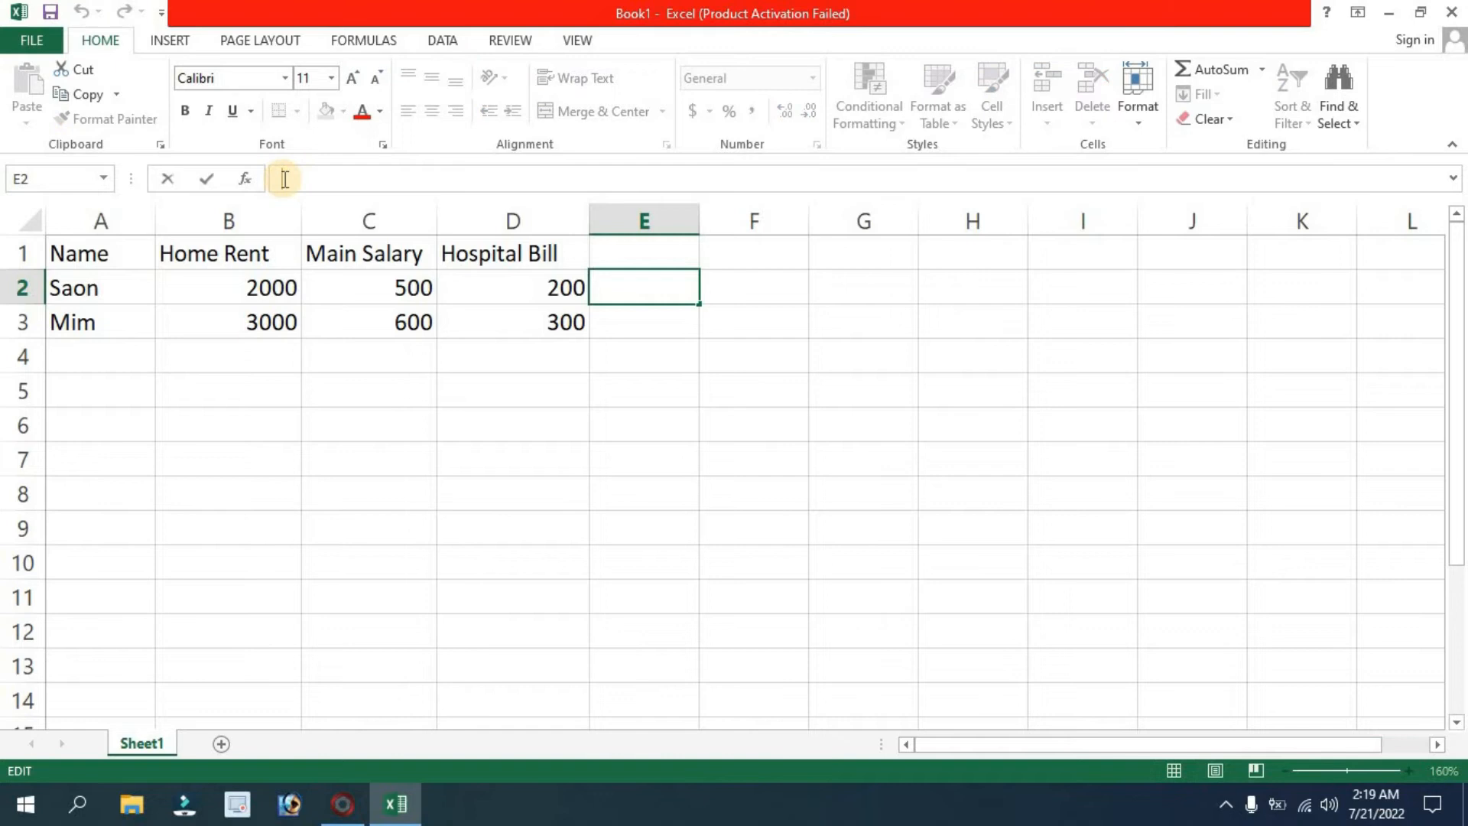
left_click(616, 320)
left_click(625, 288)
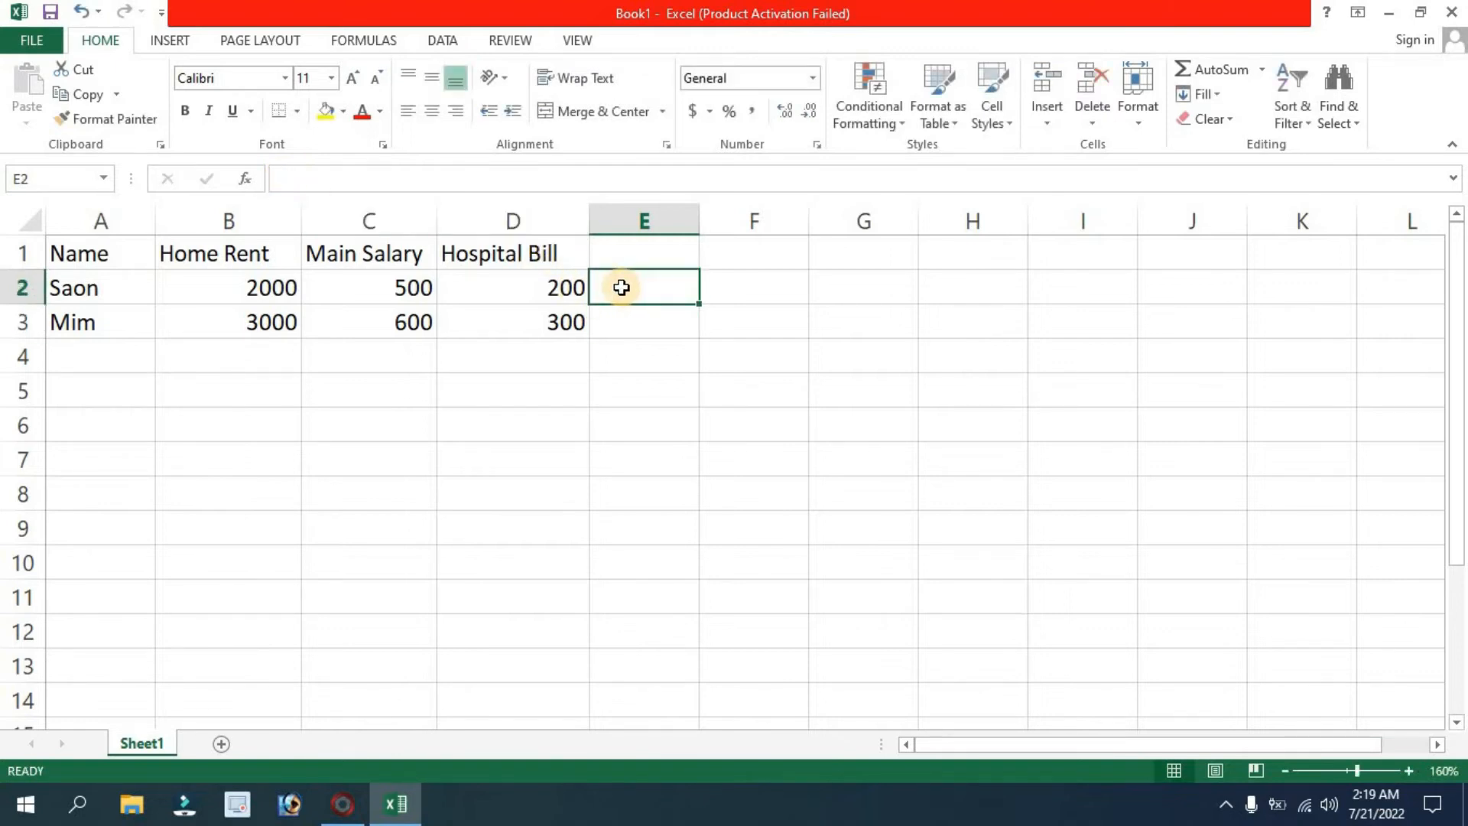
left_click(515, 291)
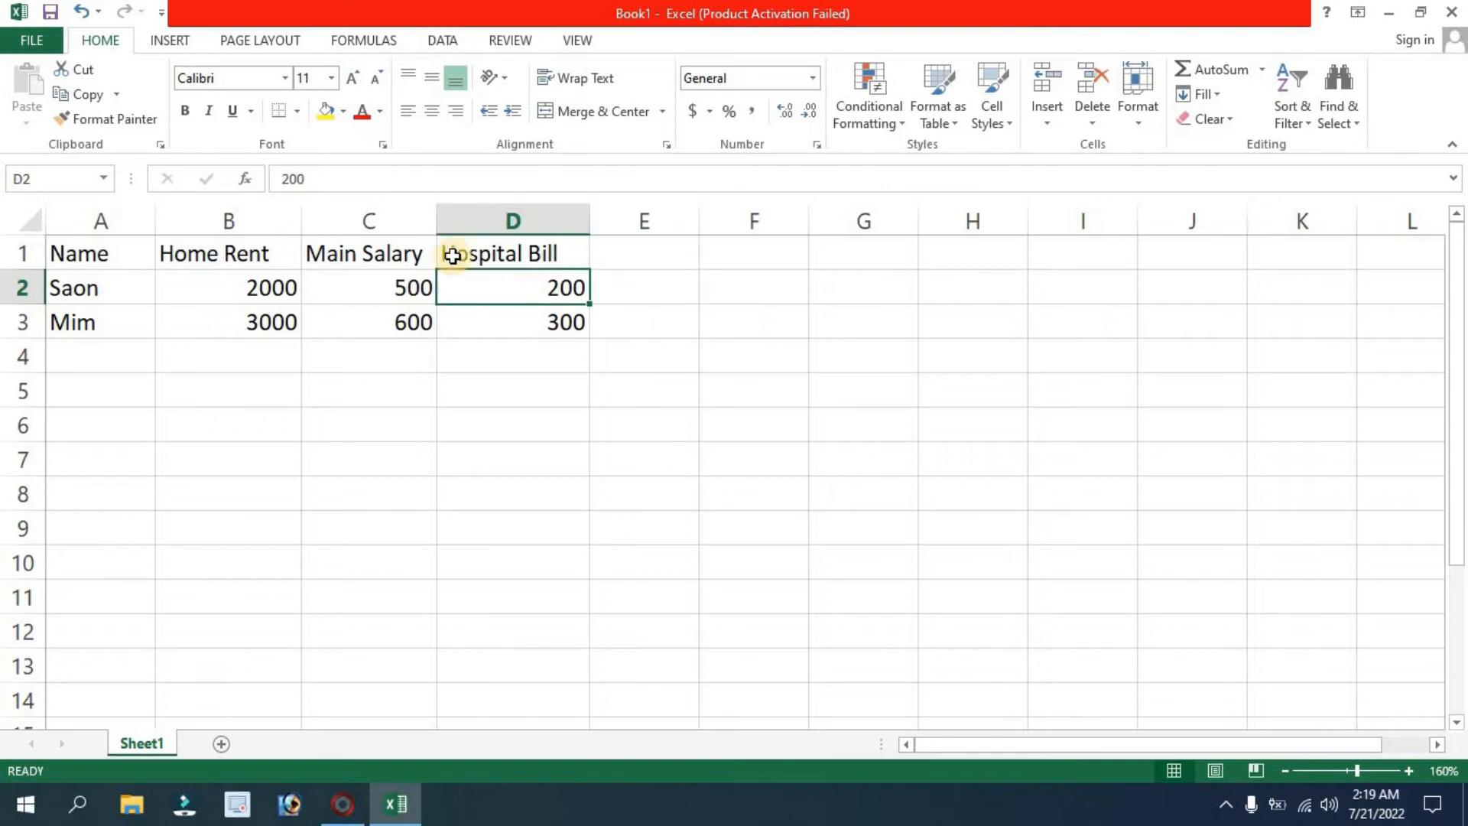
left_click(375, 252)
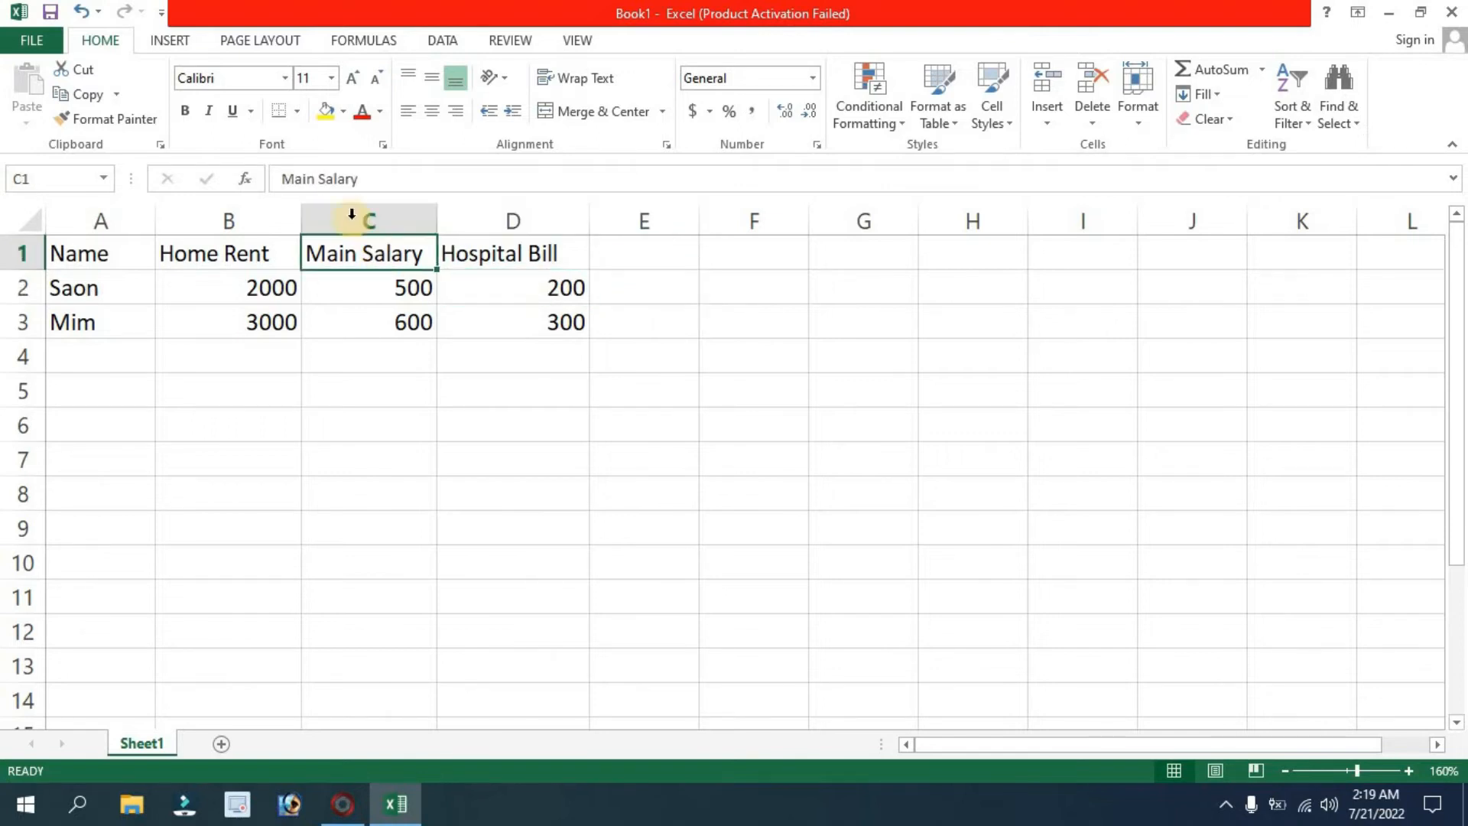
Enter 2+5 without a leading equals sign in cell E2.
left_click(639, 282)
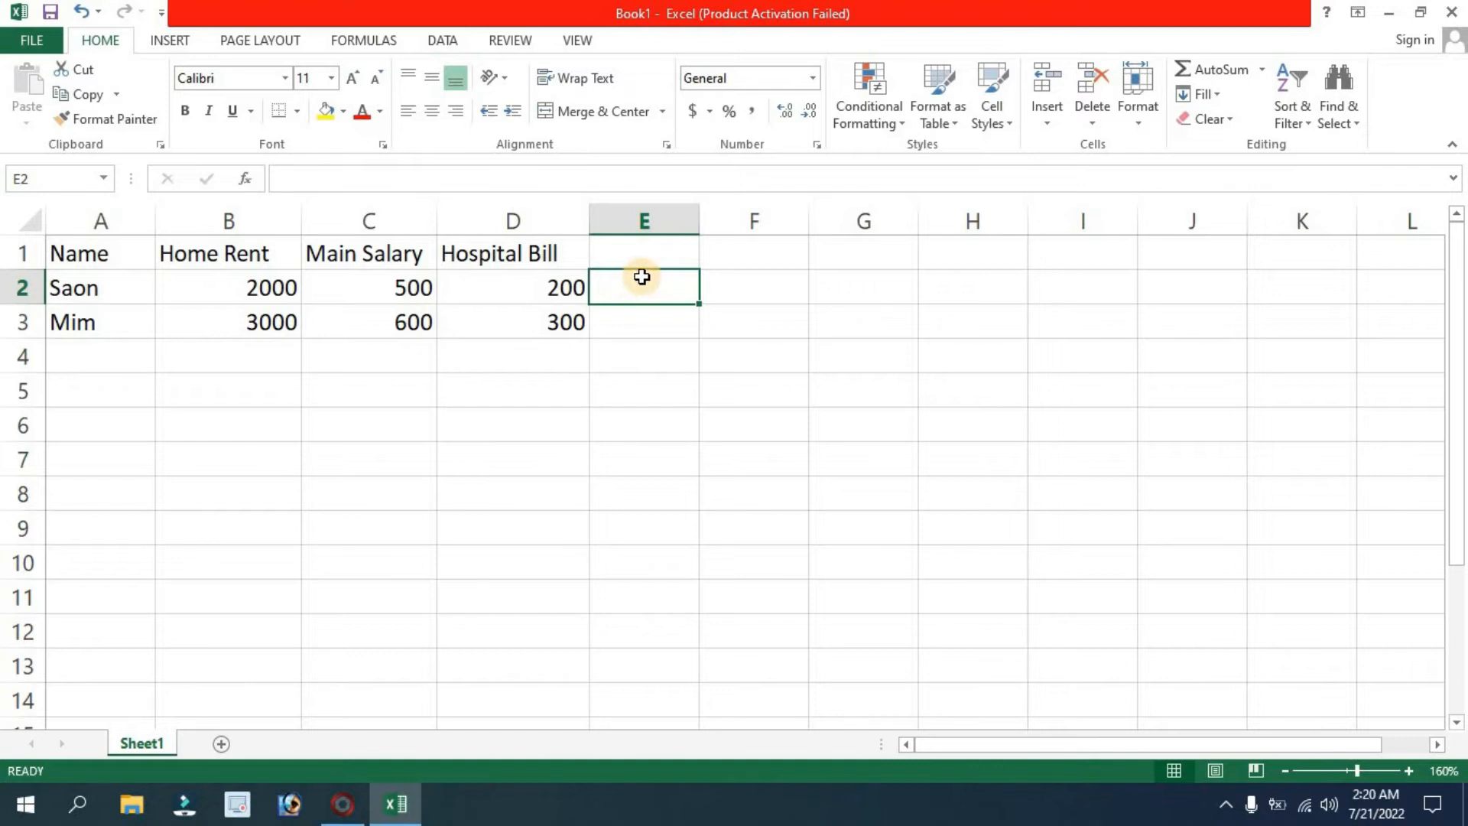
left_click(384, 179)
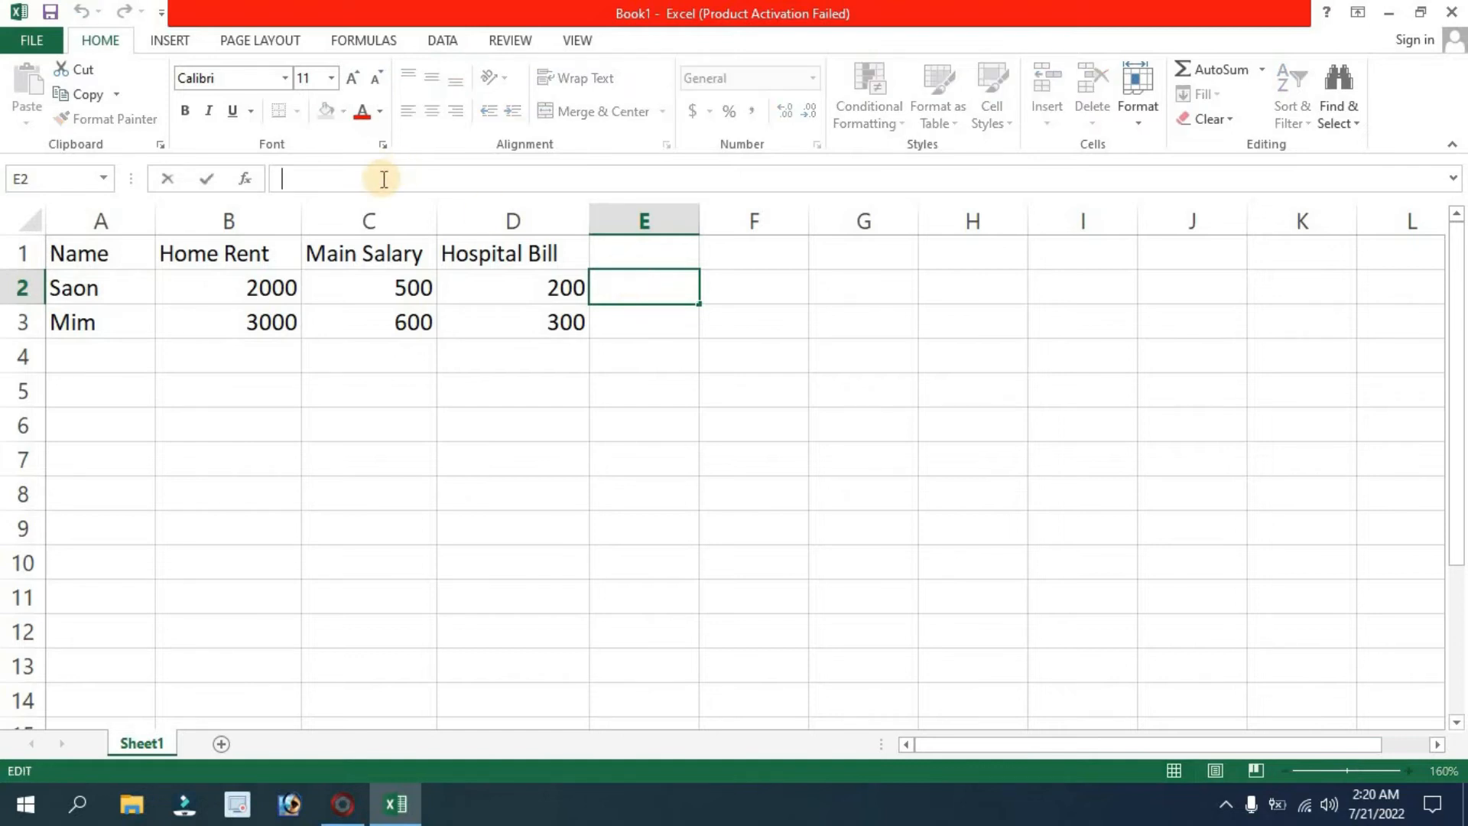
type("2+5")
key("Return")
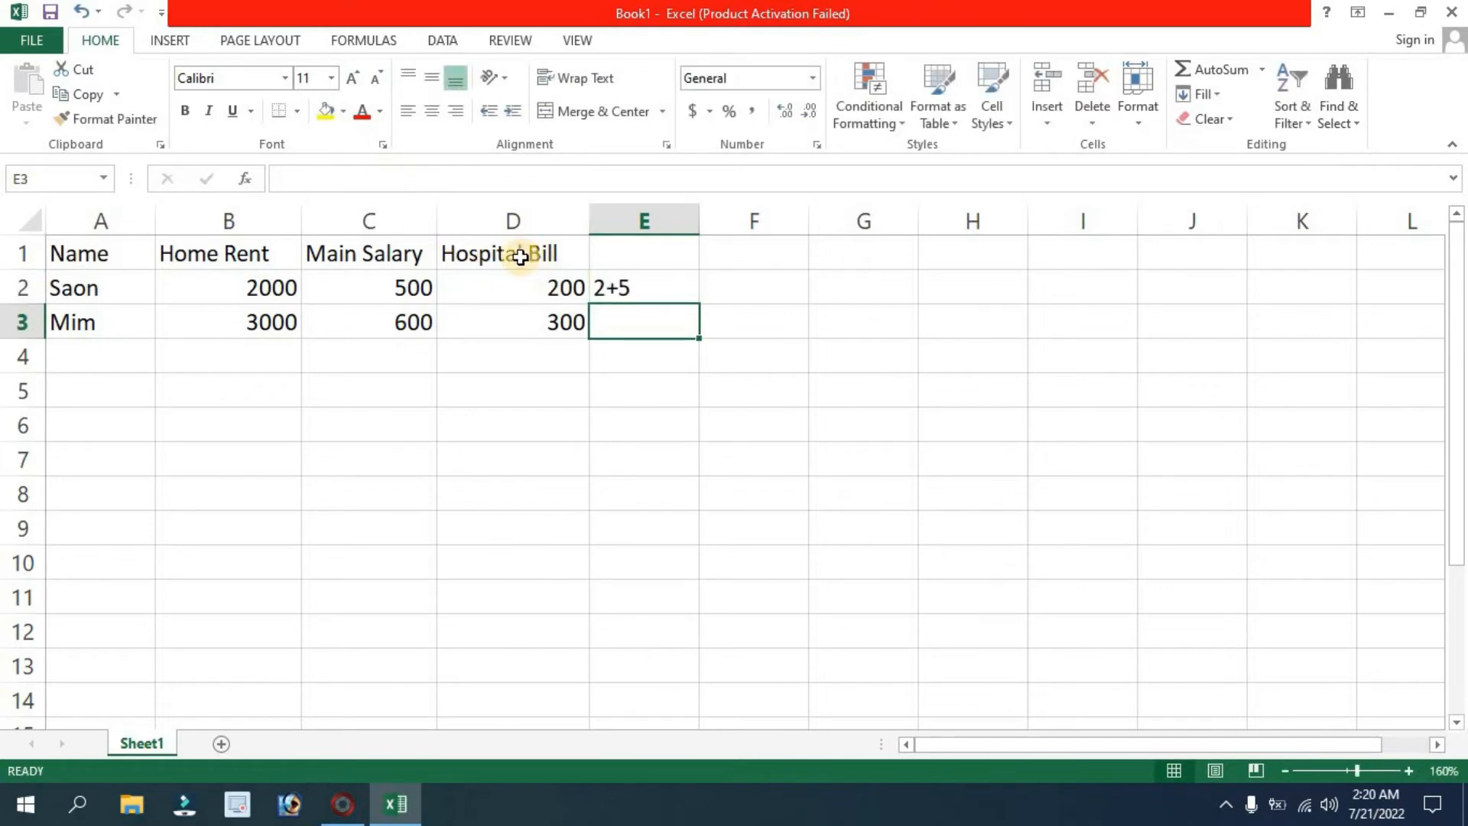
Replace the content of cell E2 with the formula =2+5.
left_click(625, 292)
double_click(625, 292)
left_click_drag(634, 289, 577, 304)
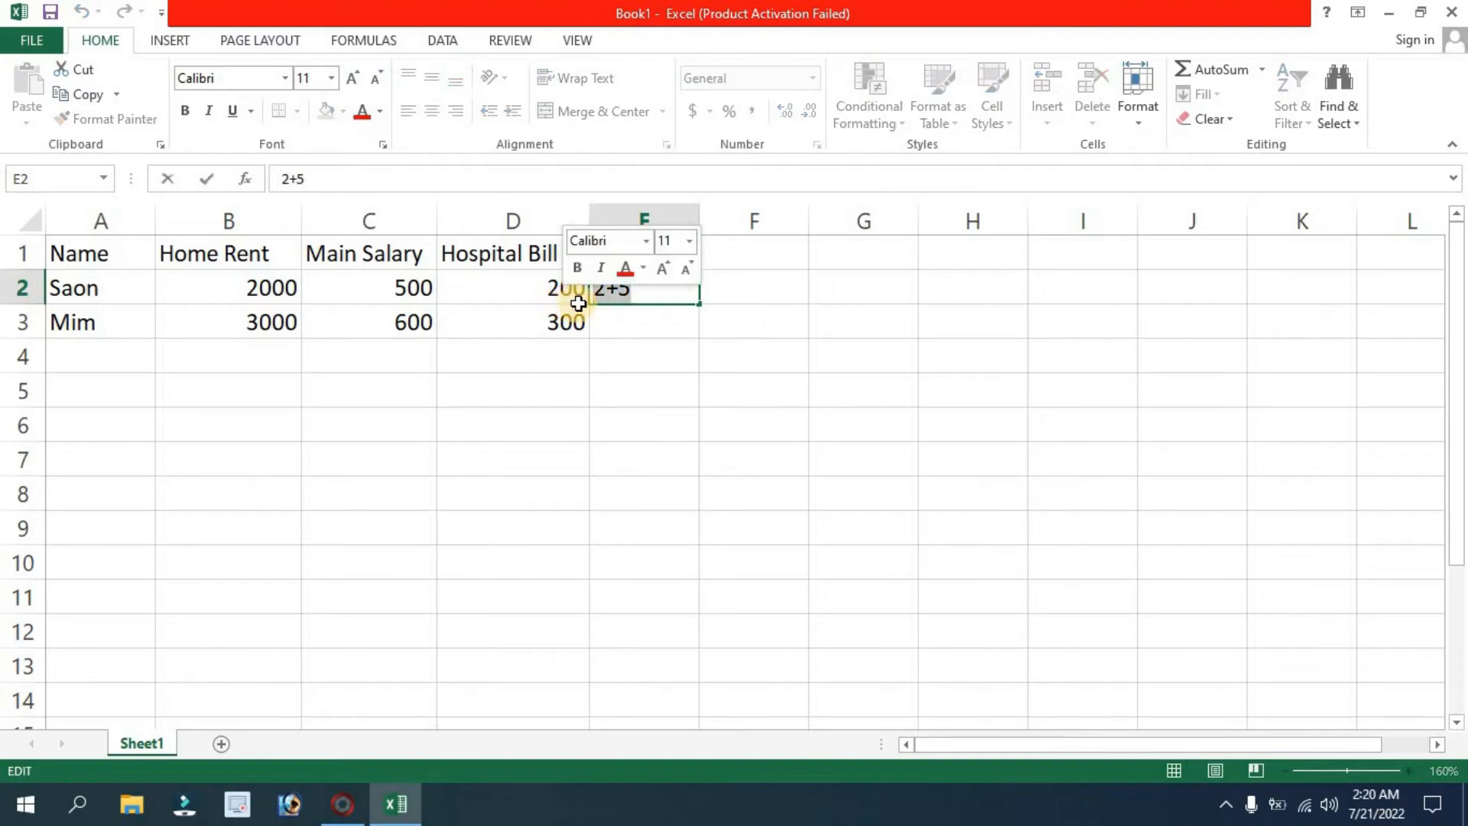
key("BackSpace")
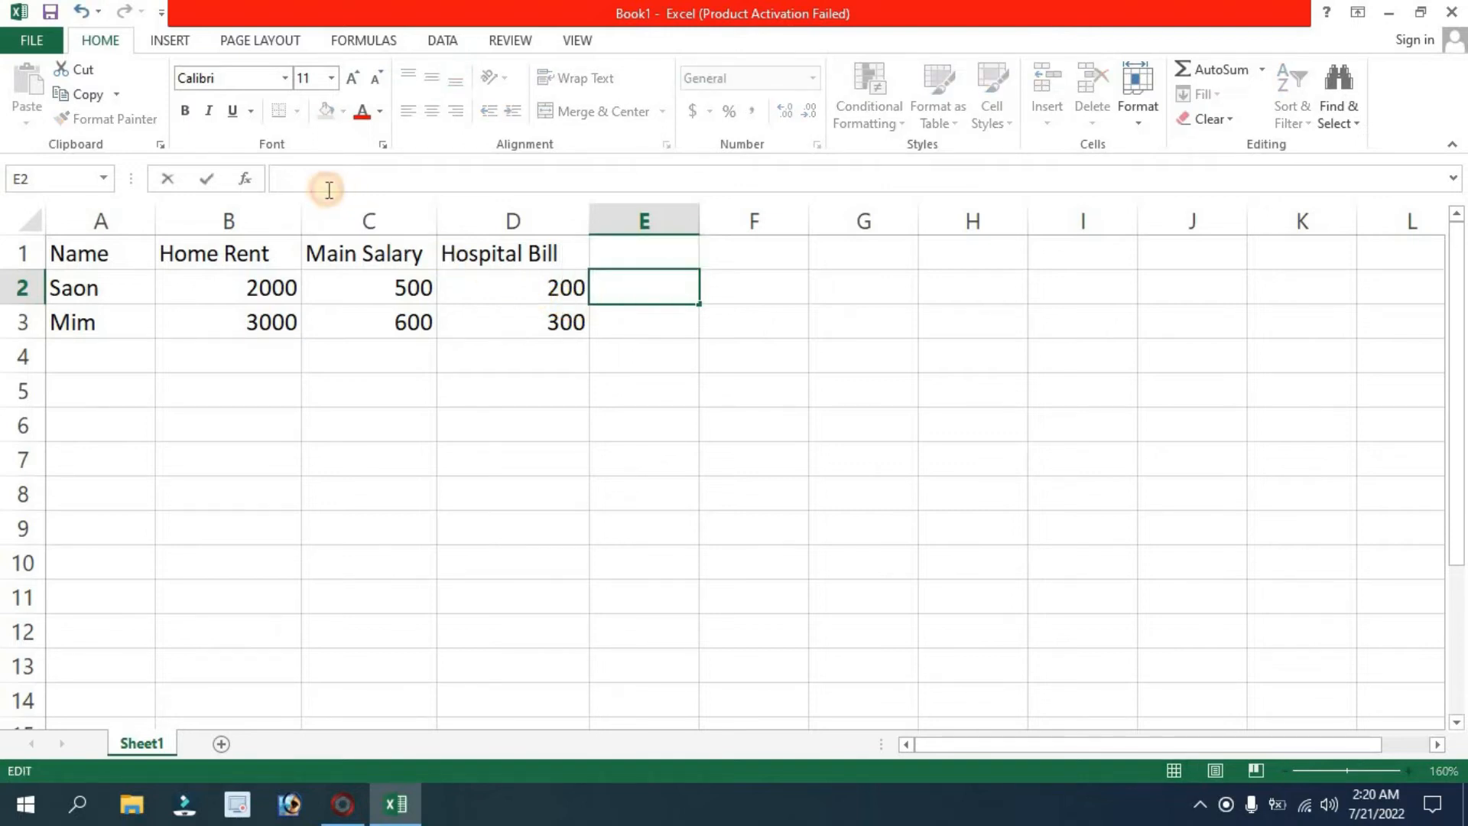
type("=2+5")
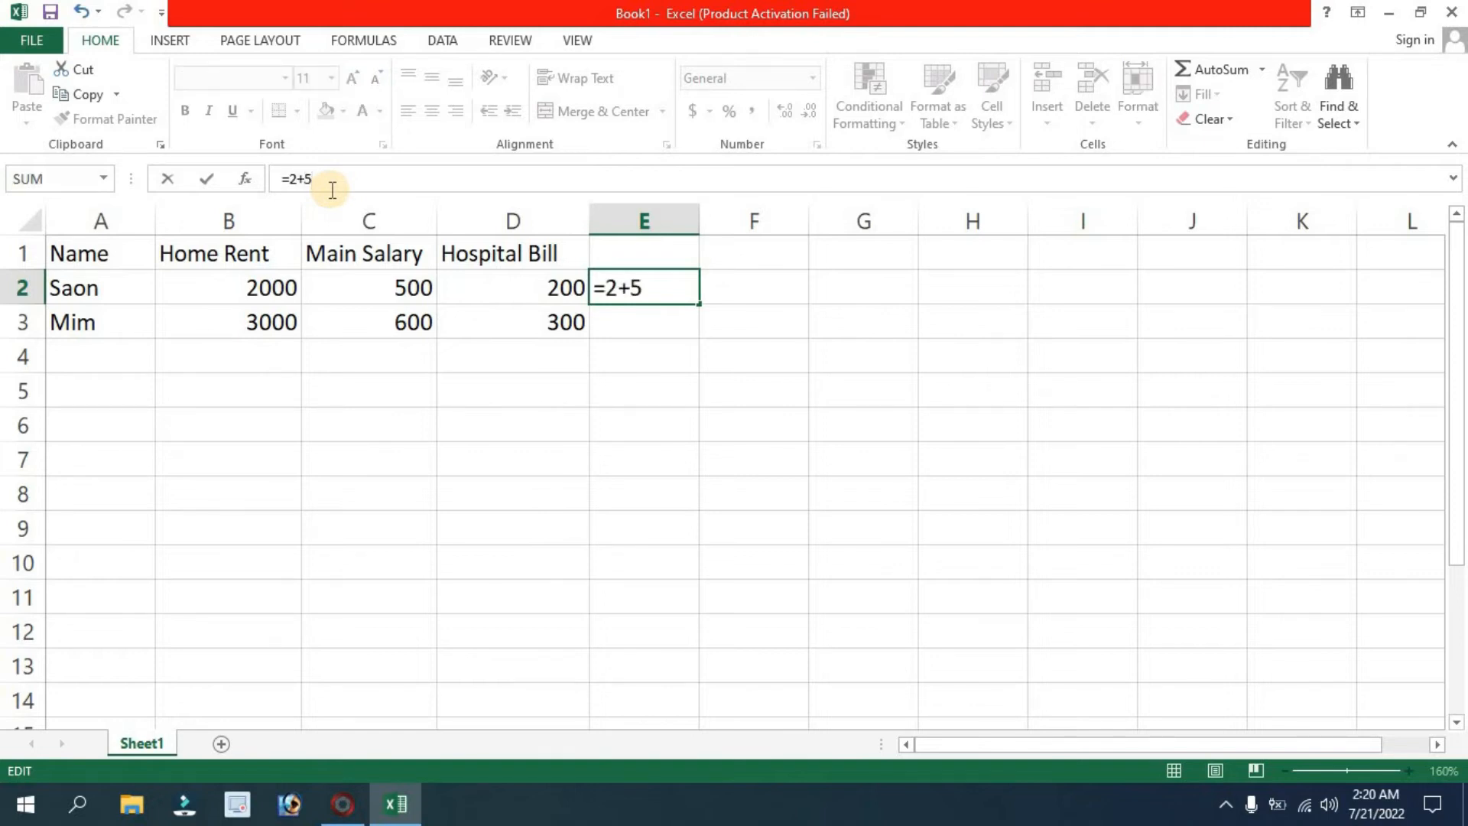
key("Return")
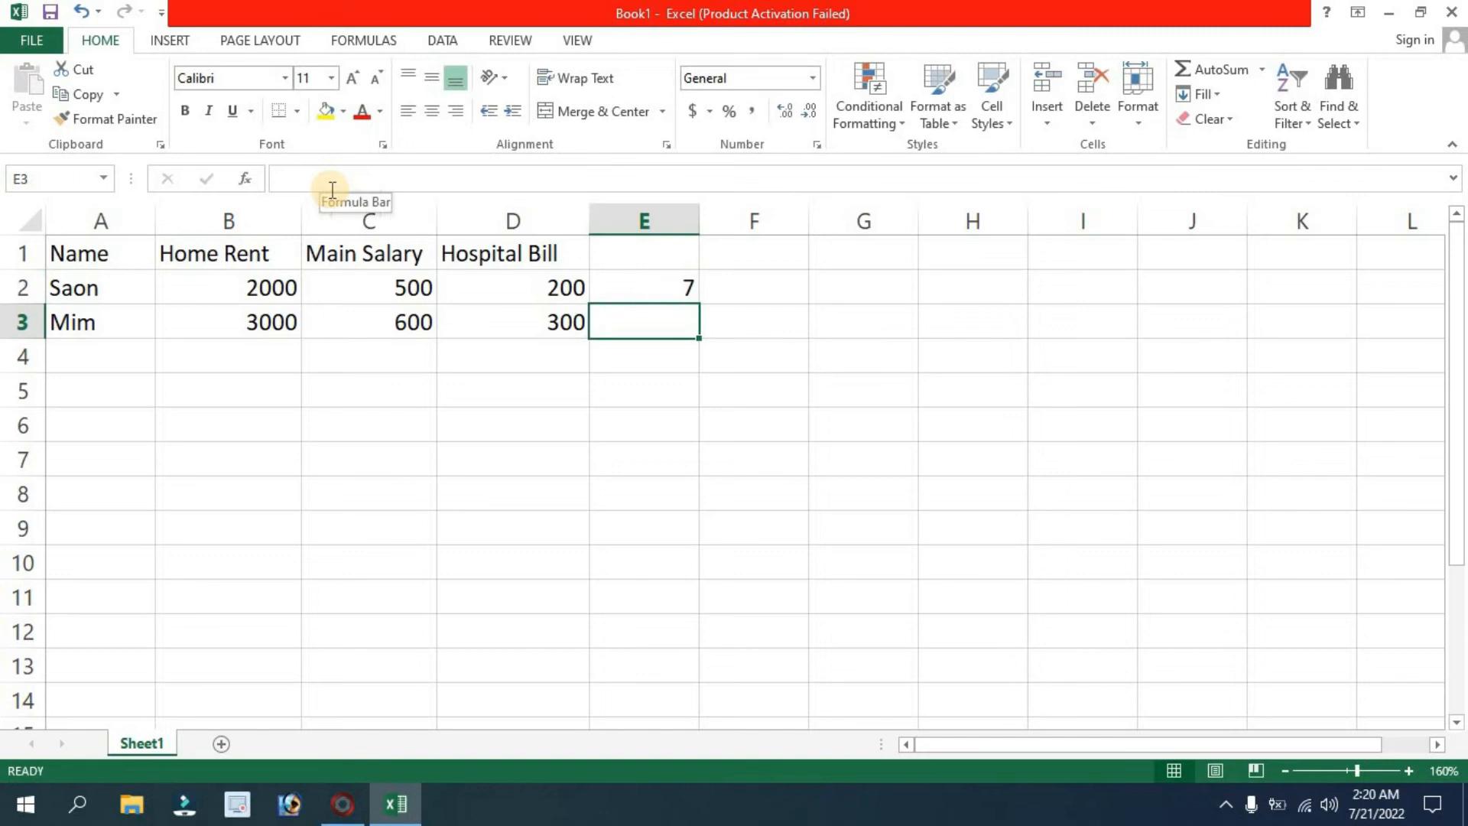
left_click(673, 290)
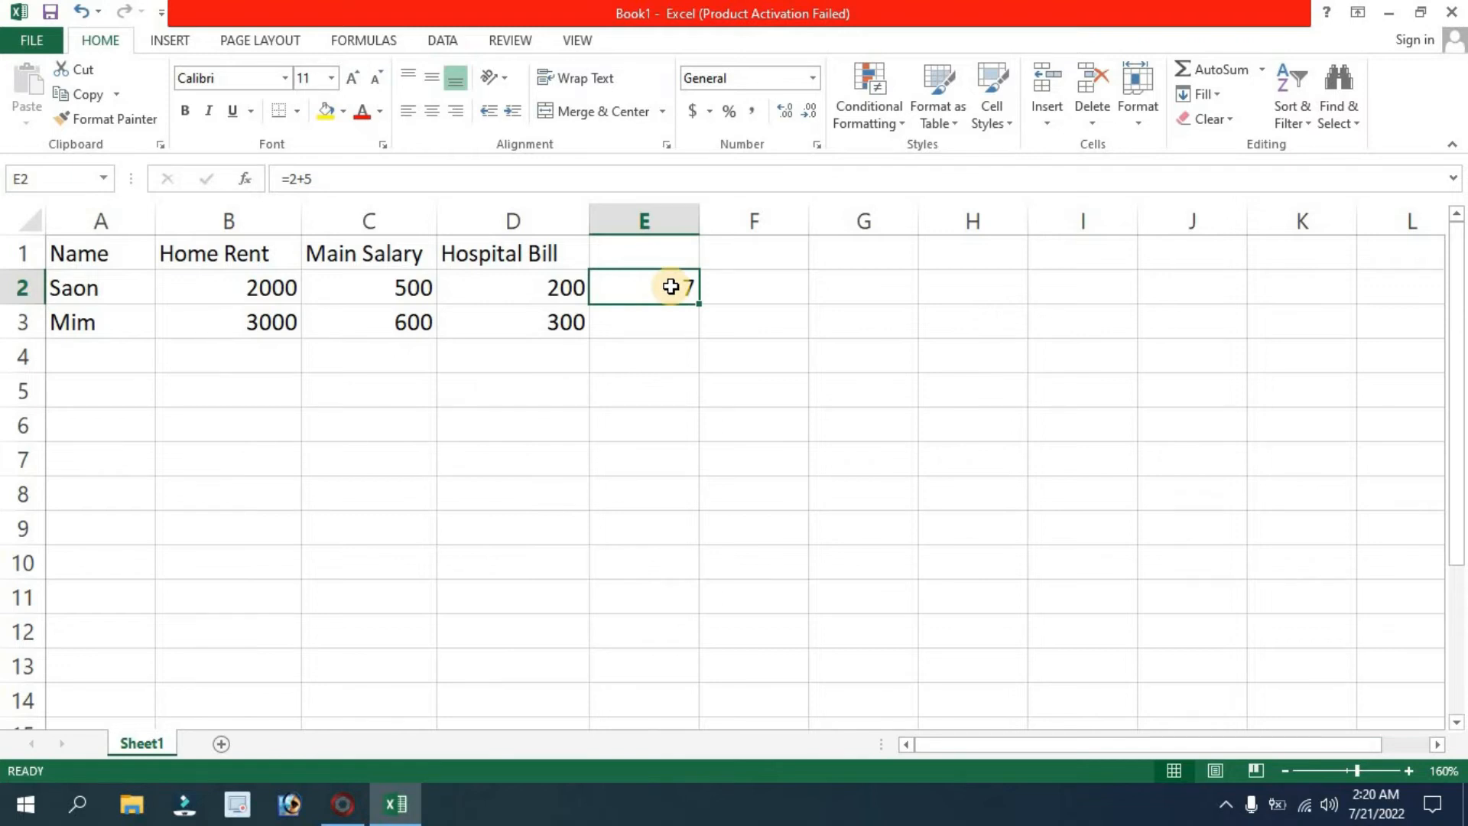
left_click(648, 320)
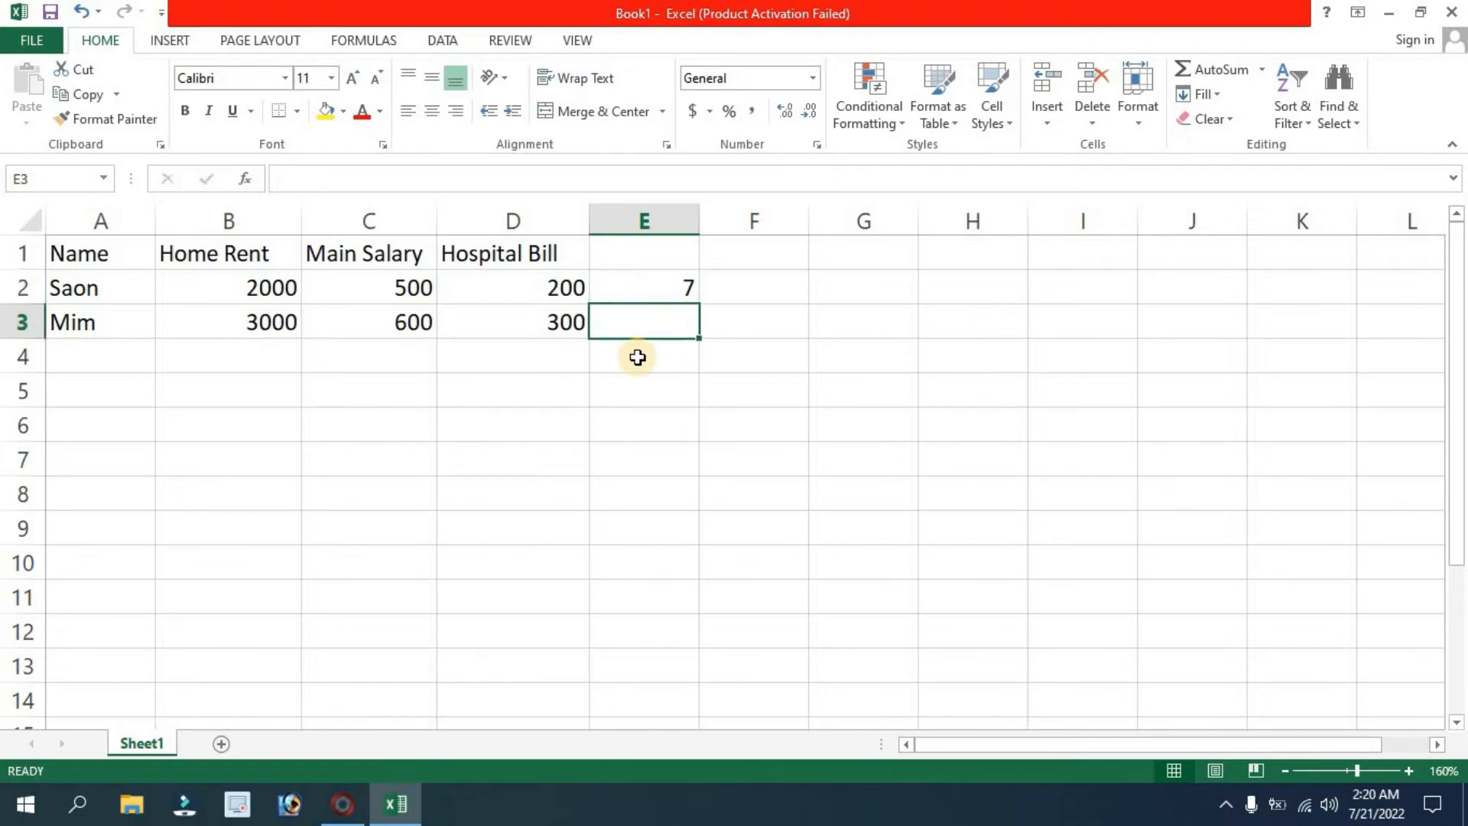
Clear the sample formula from cell E2.
left_click(674, 286)
double_click(674, 285)
left_click_drag(626, 289, 592, 287)
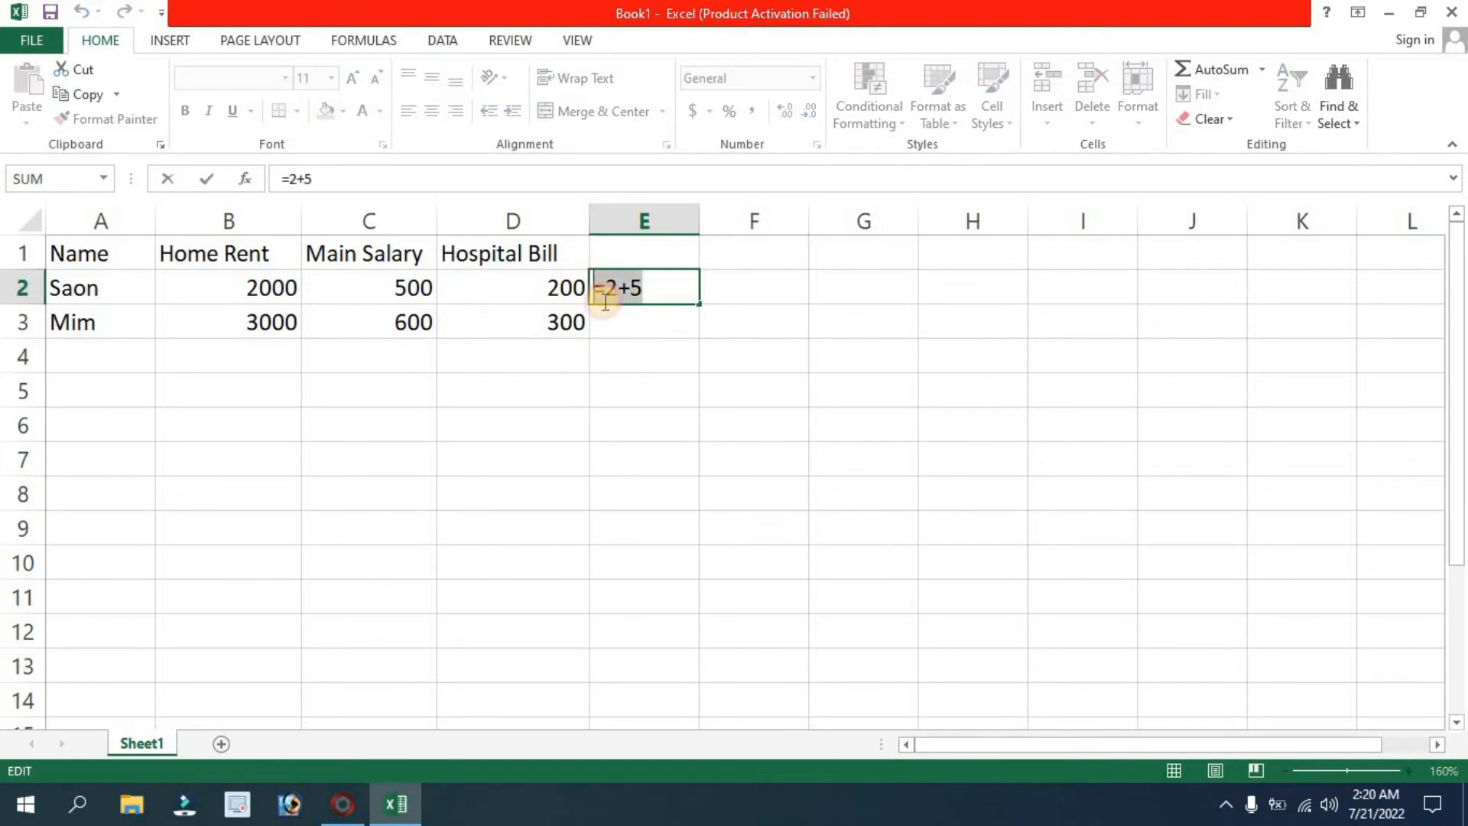
key("BackSpace")
left_click(632, 334)
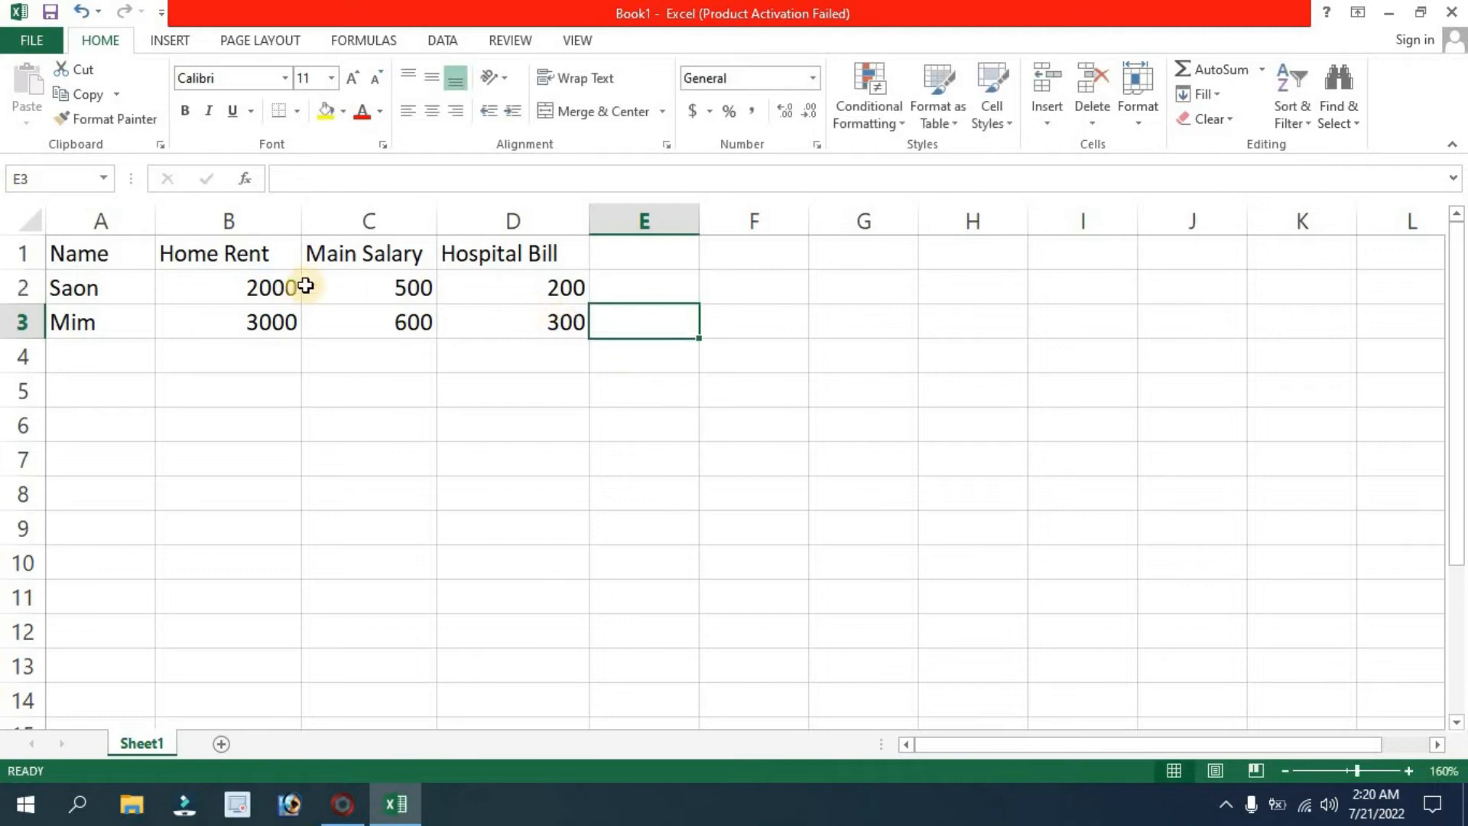
left_click_drag(269, 282, 517, 292)
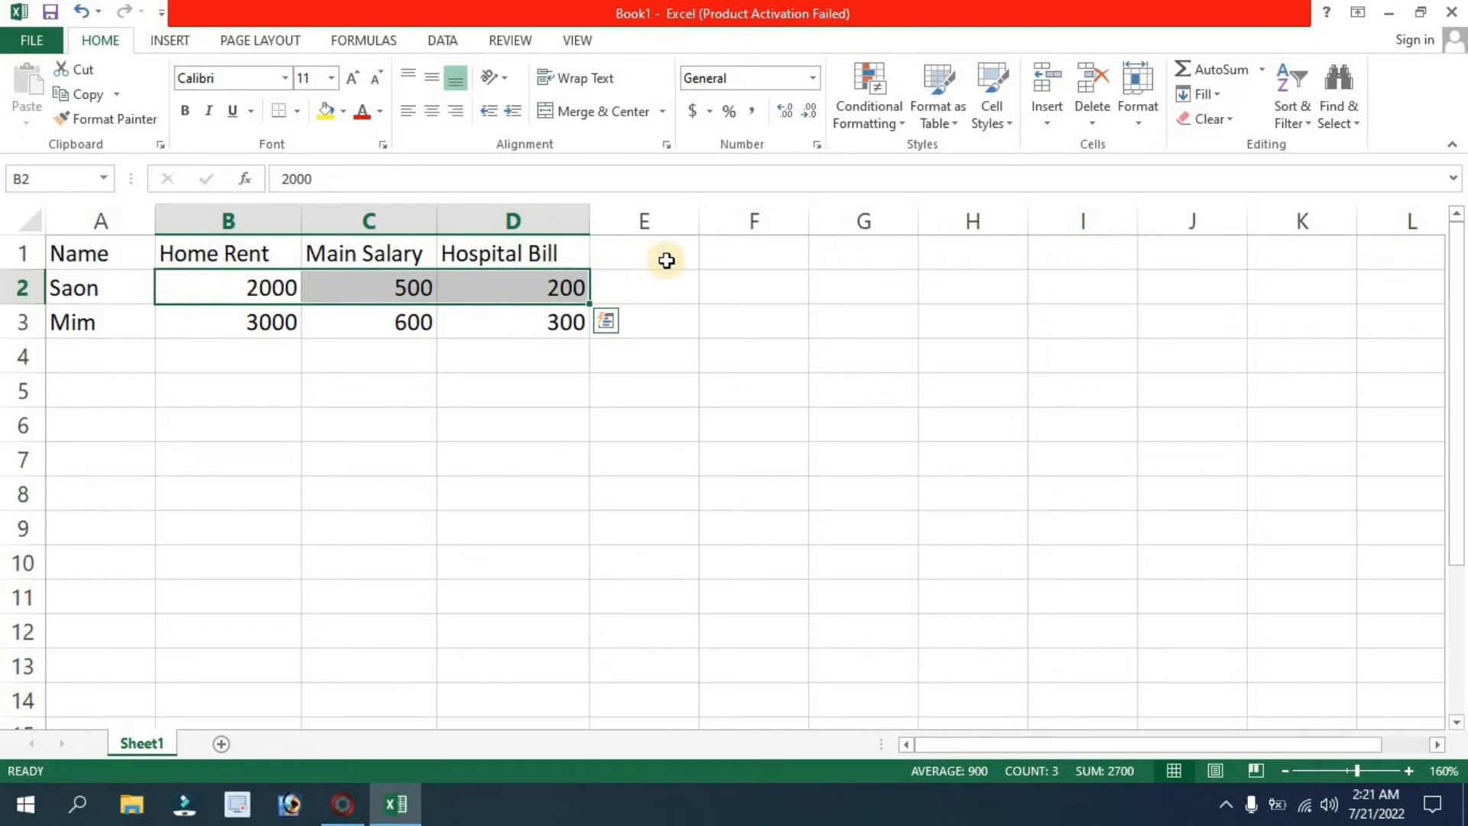
left_click(647, 296)
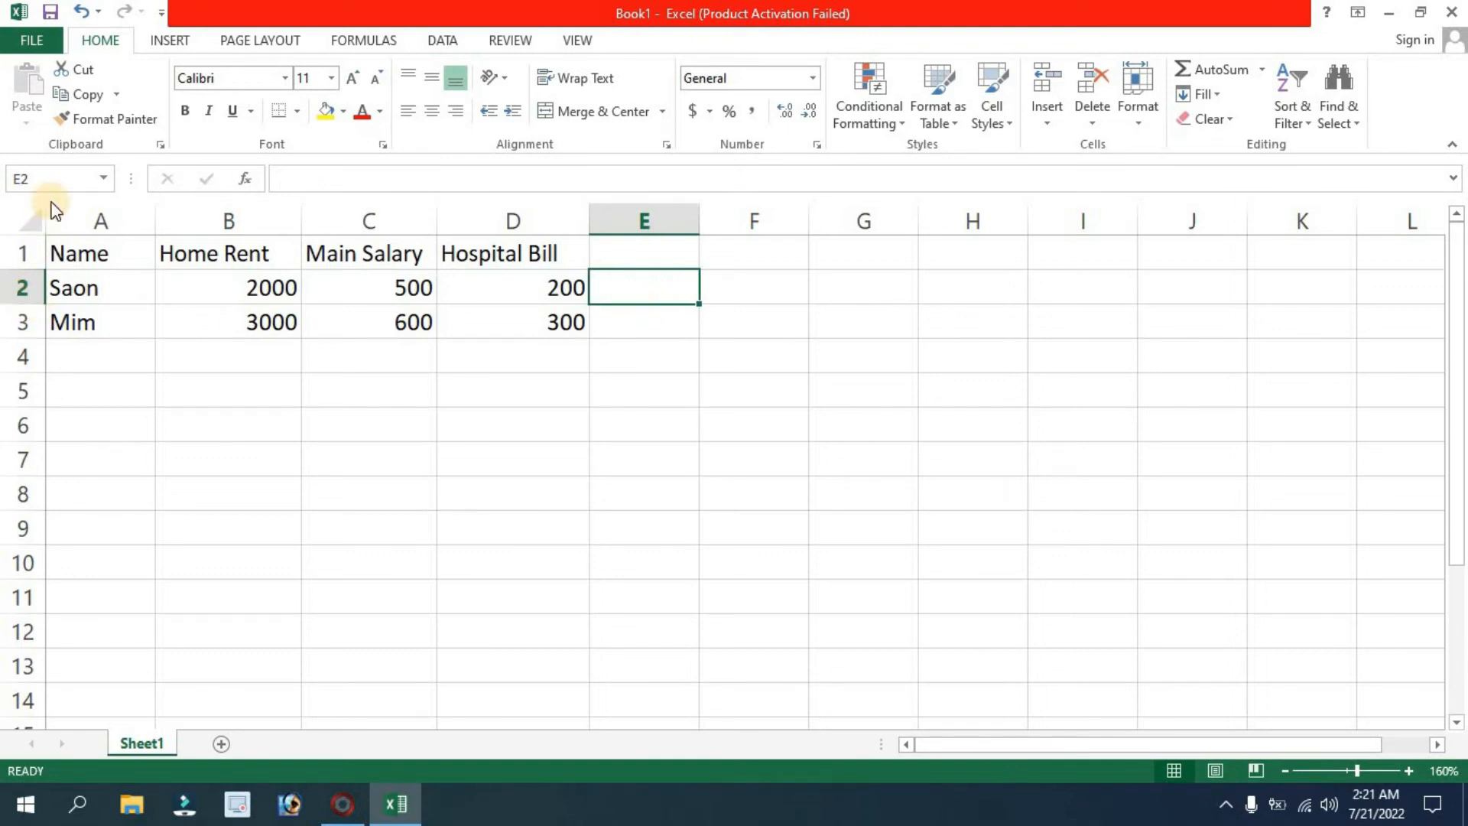
left_click(609, 318)
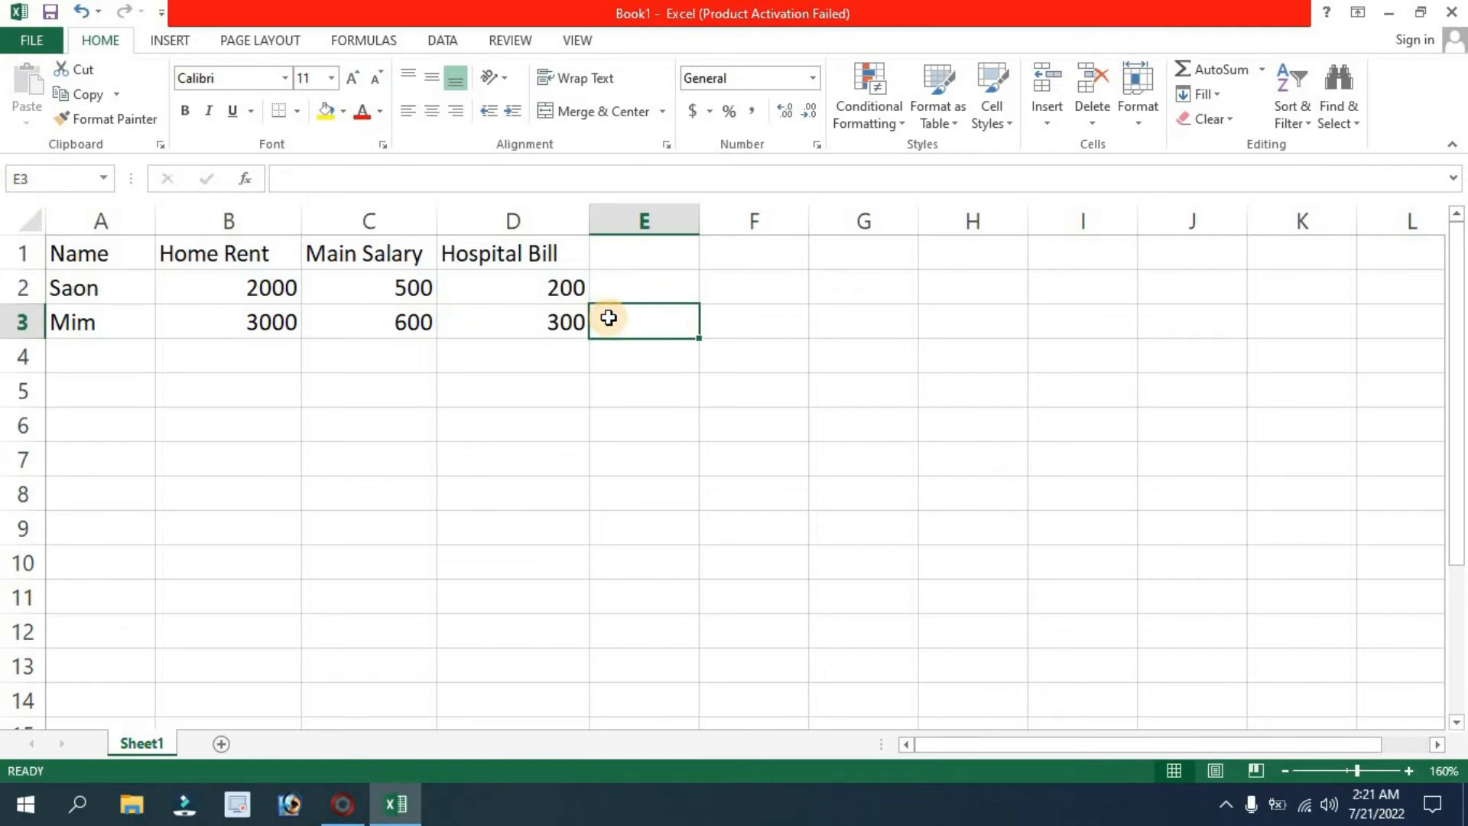
Enter the formula =B2+C2+D2 in cell E3.
left_click(356, 178)
type("=")
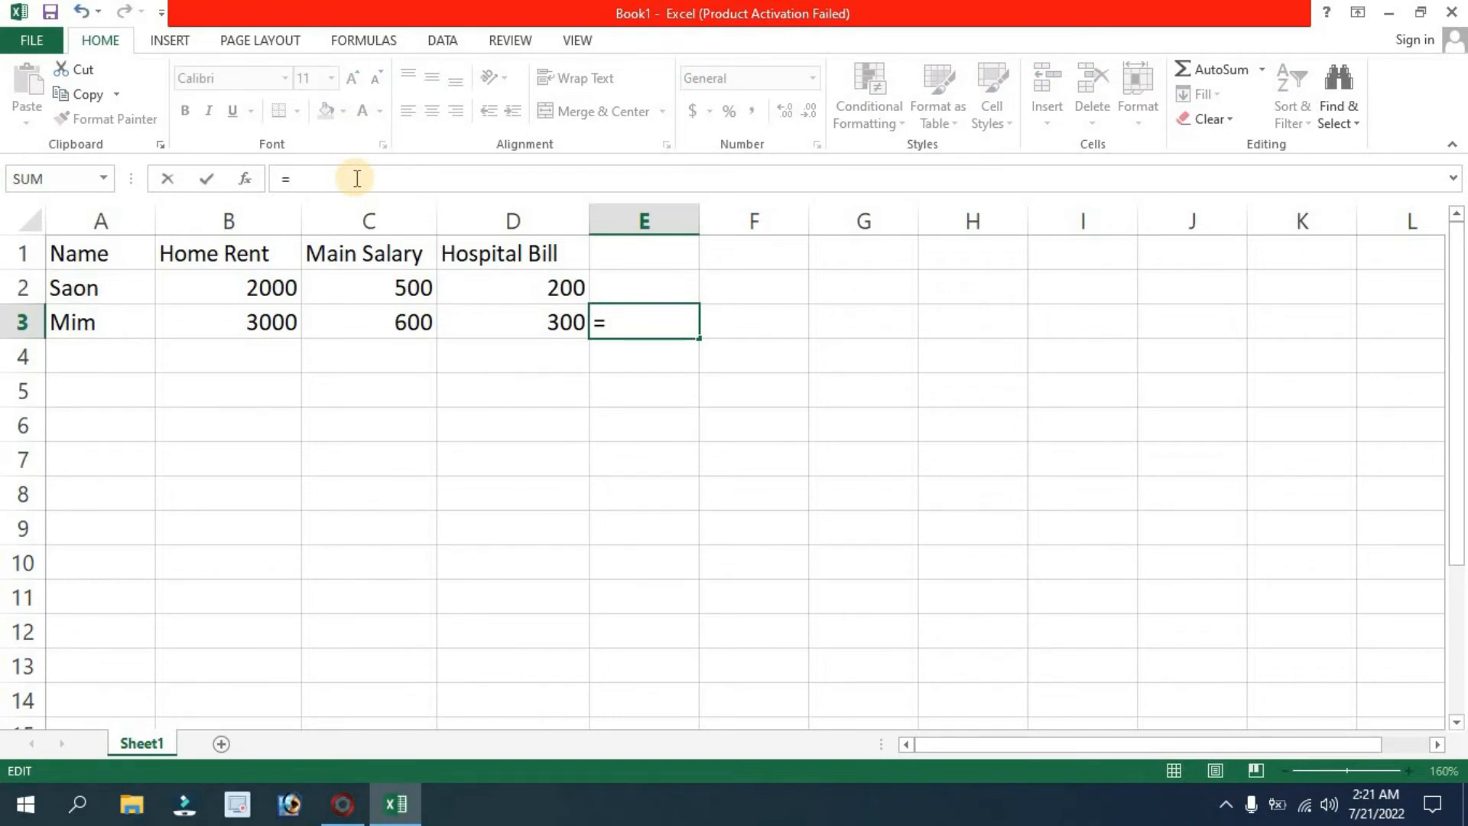
type("E3.")
key("BackSpace")
type("+")
left_click(307, 185)
key("BackSpace")
key("BackSpace")
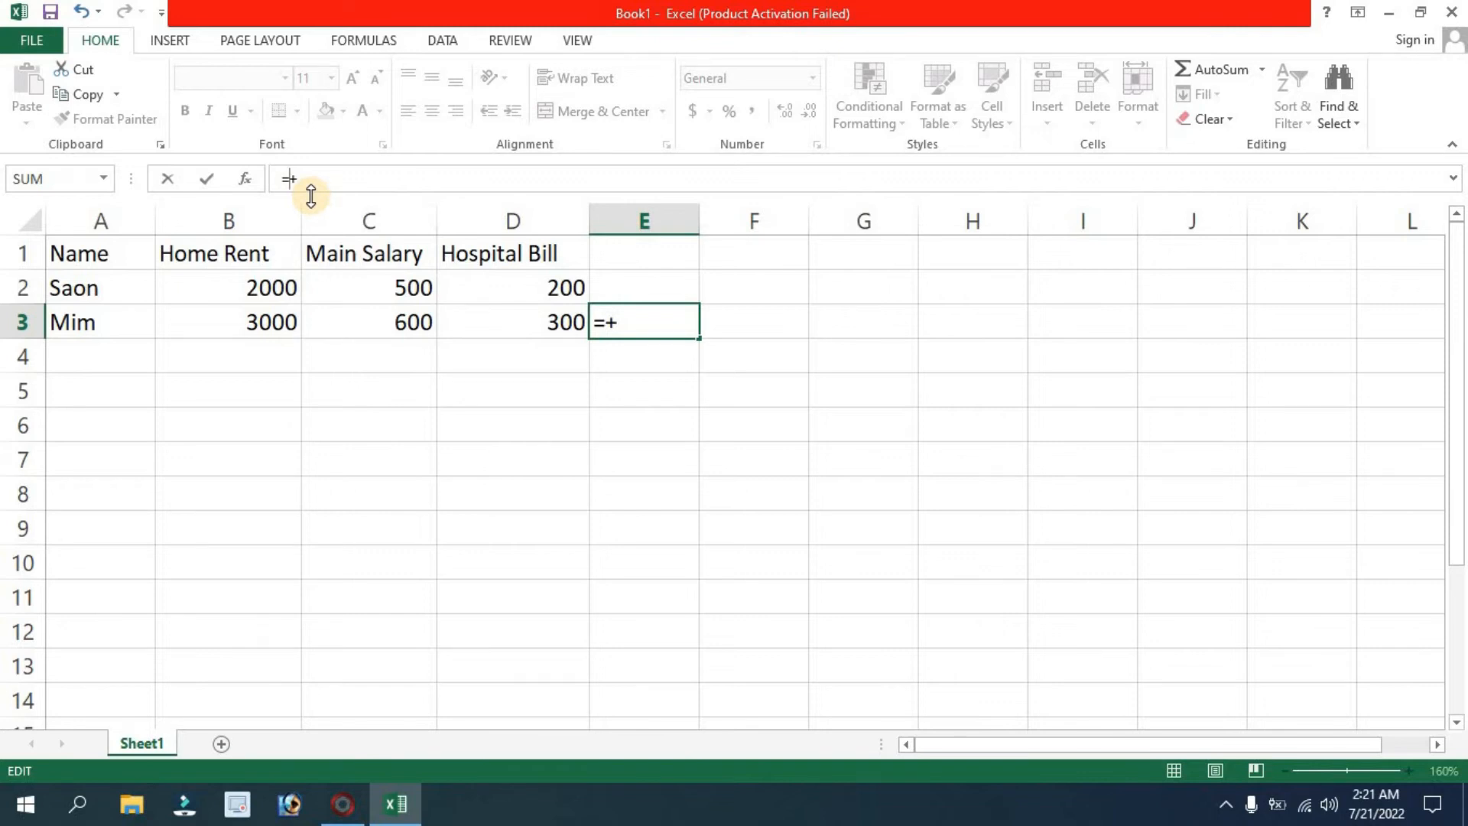
type("B2")
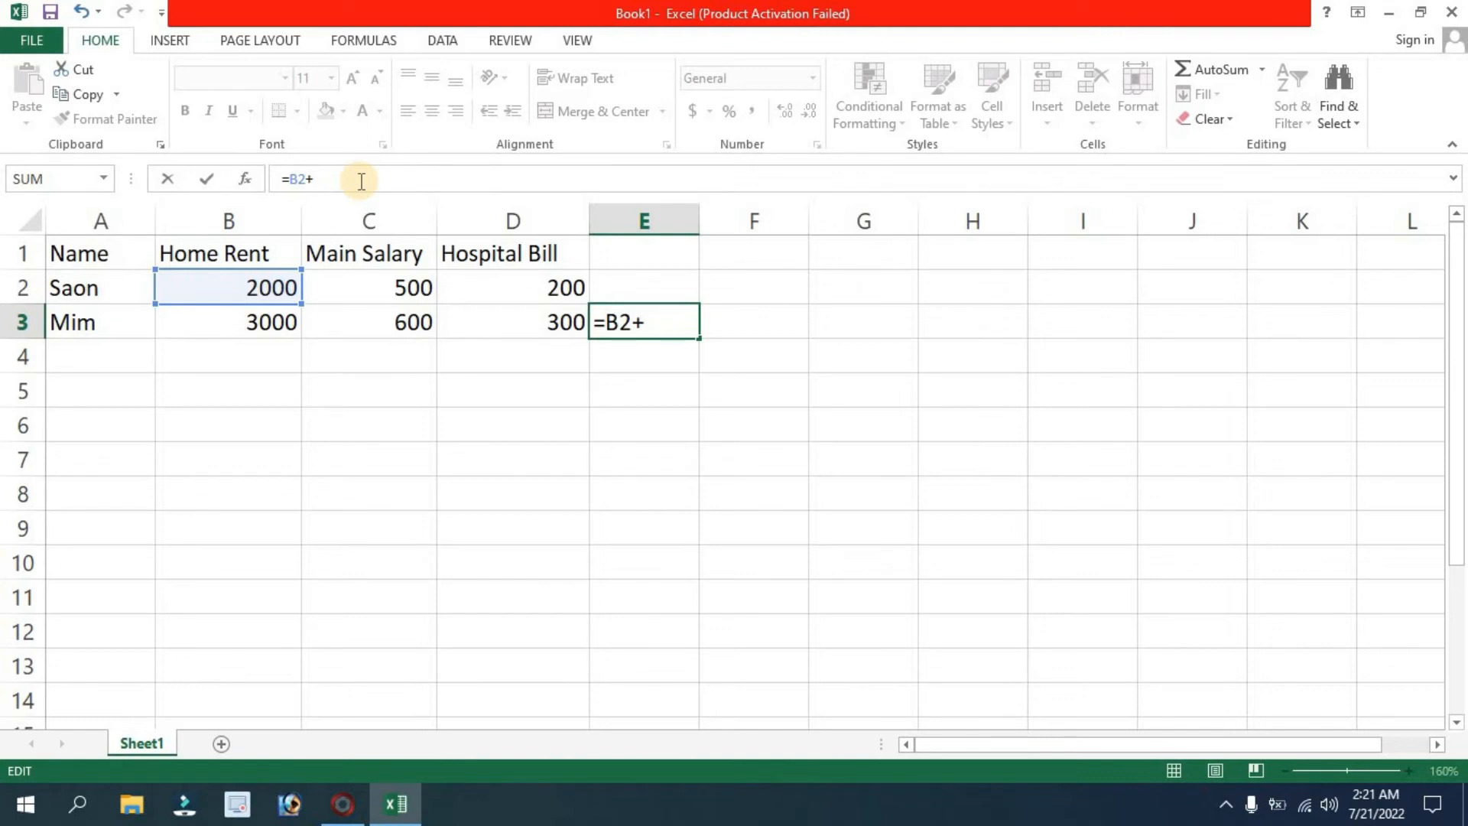
type("C")
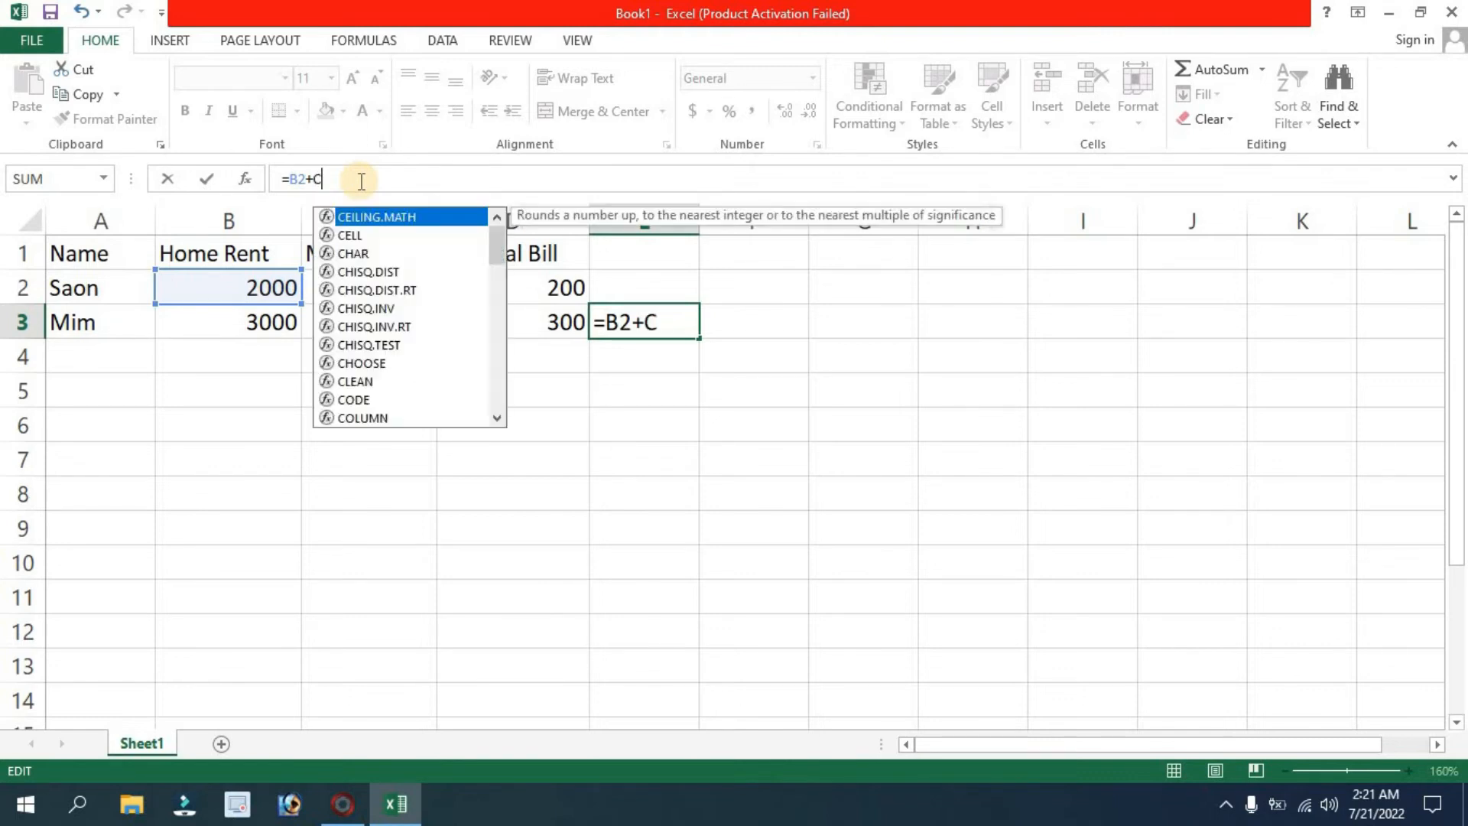
type("2+")
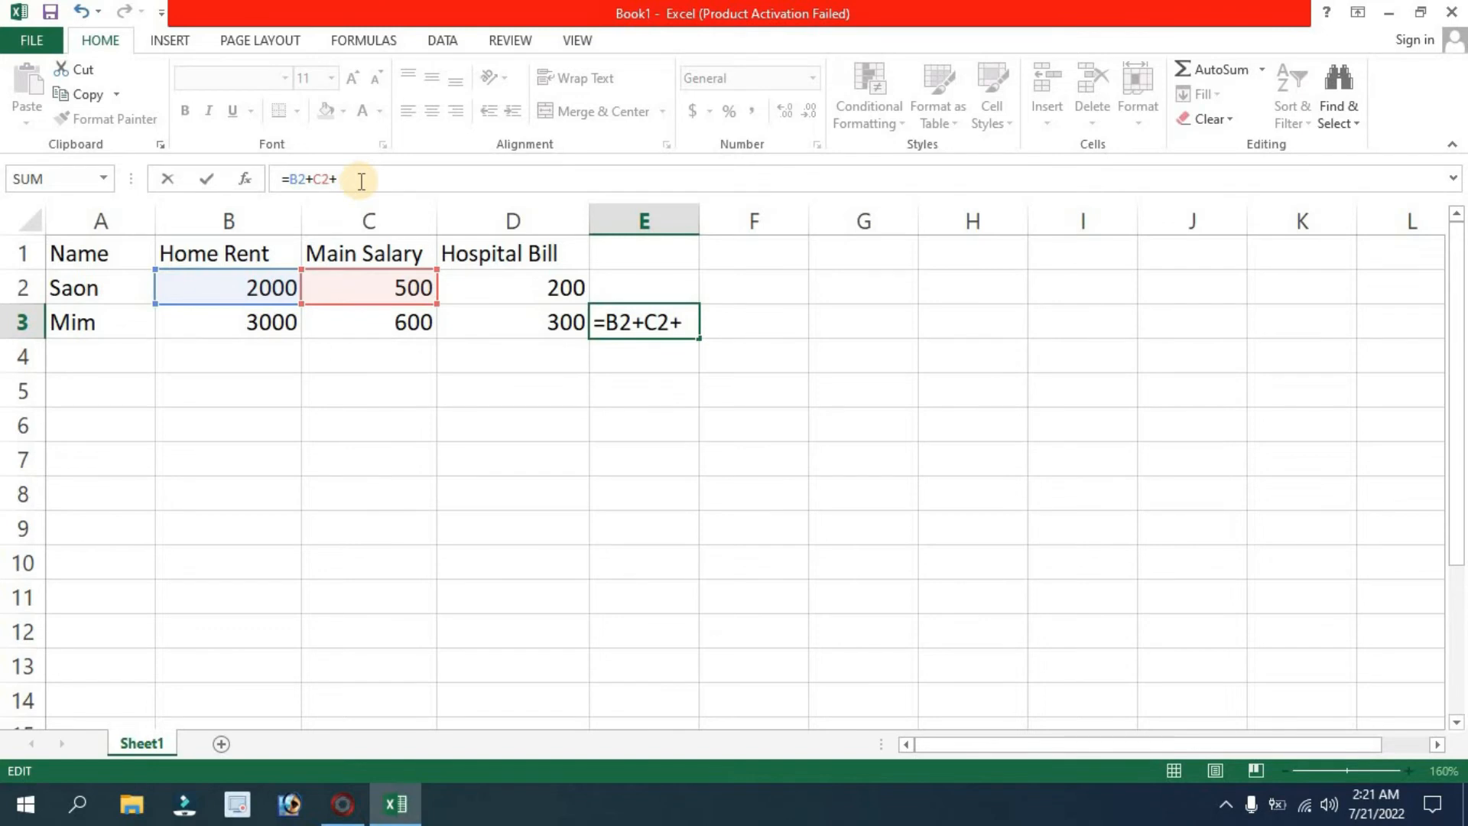
type("D2")
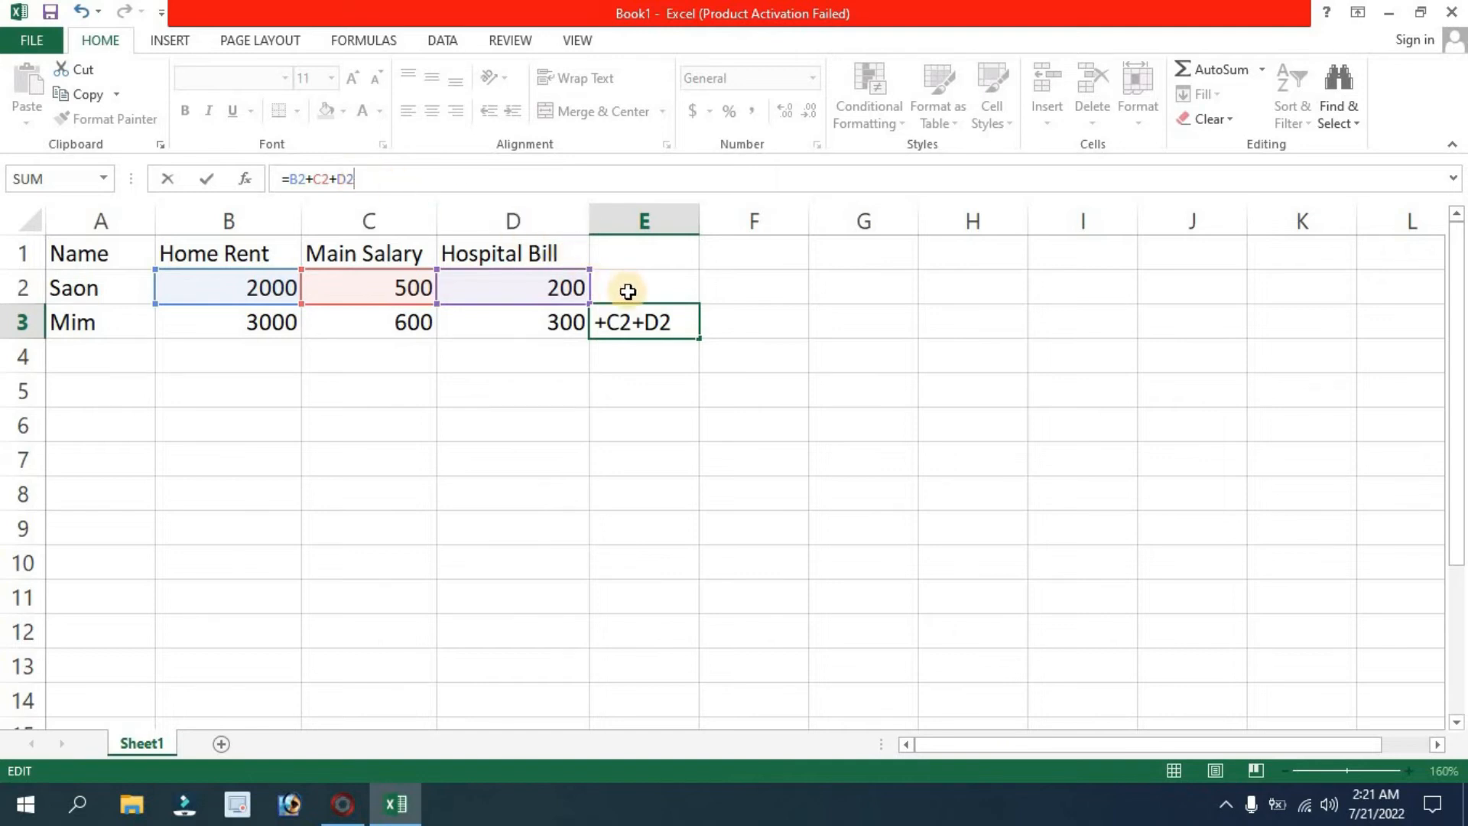
key("Return")
left_click(660, 321)
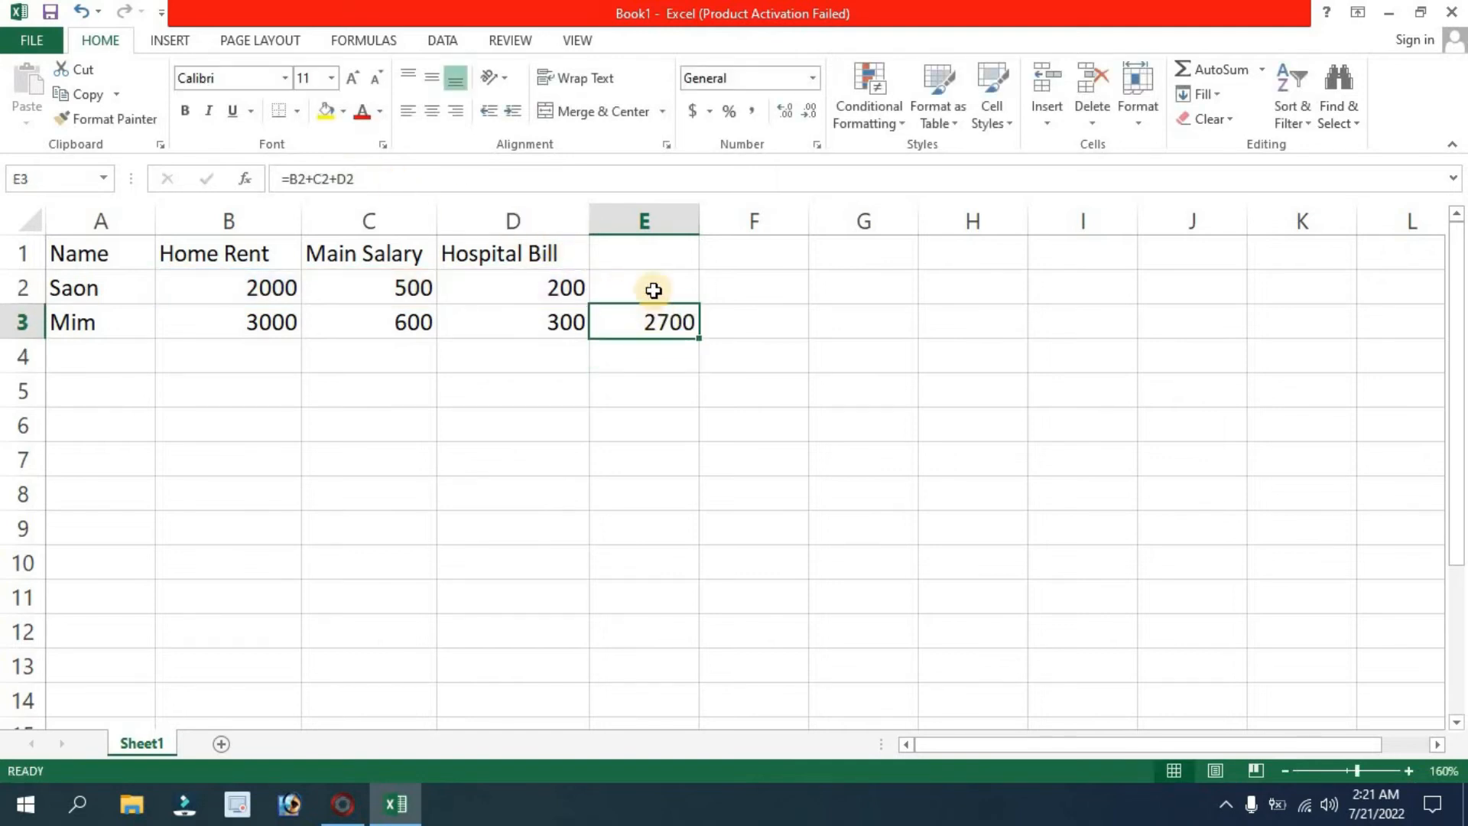
Copy the formula text from cell E3, keeping the formula in that cell intact.
left_click(656, 290)
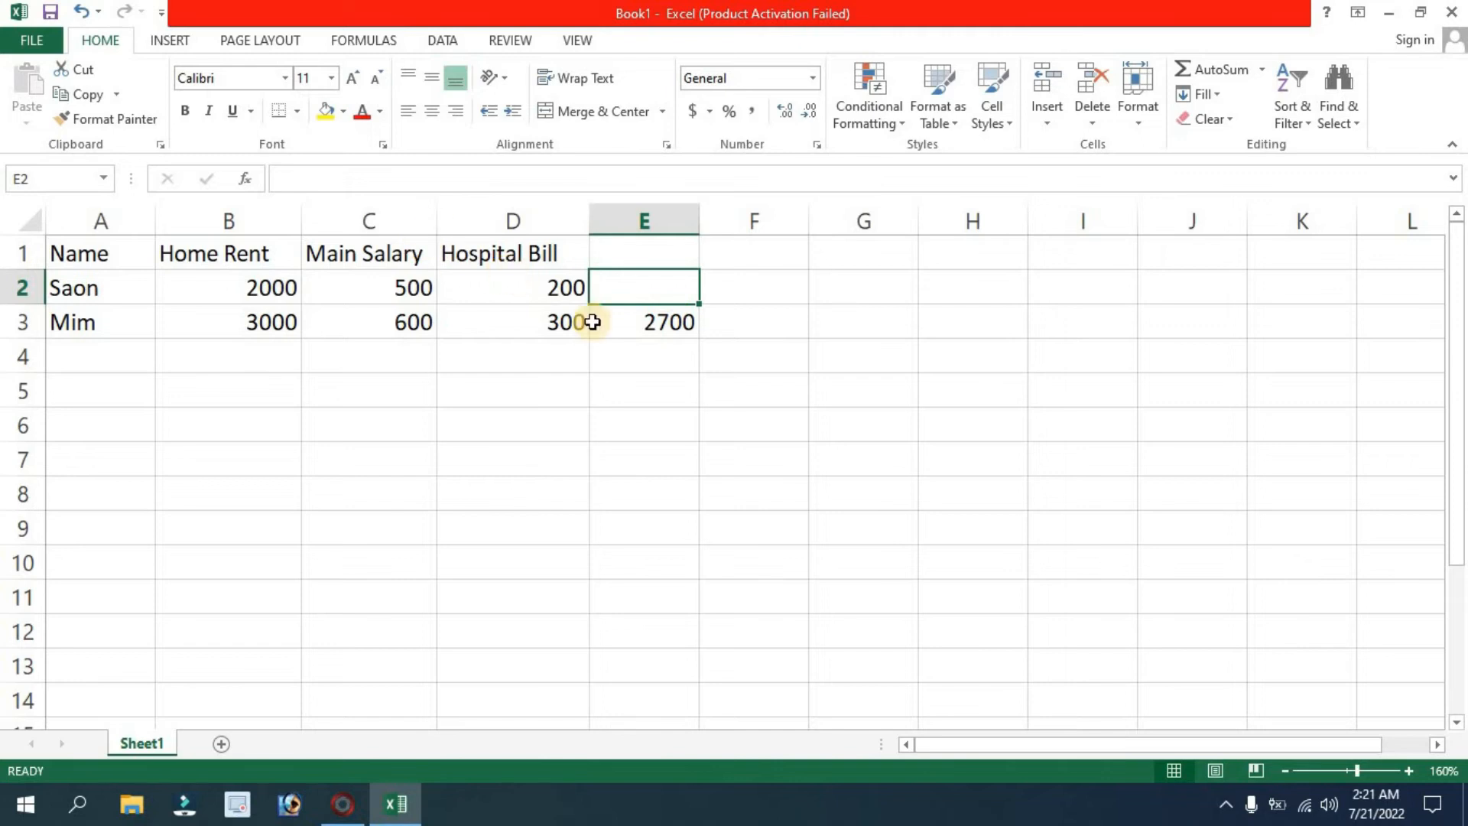
left_click(629, 322)
left_click_drag(365, 178, 288, 178)
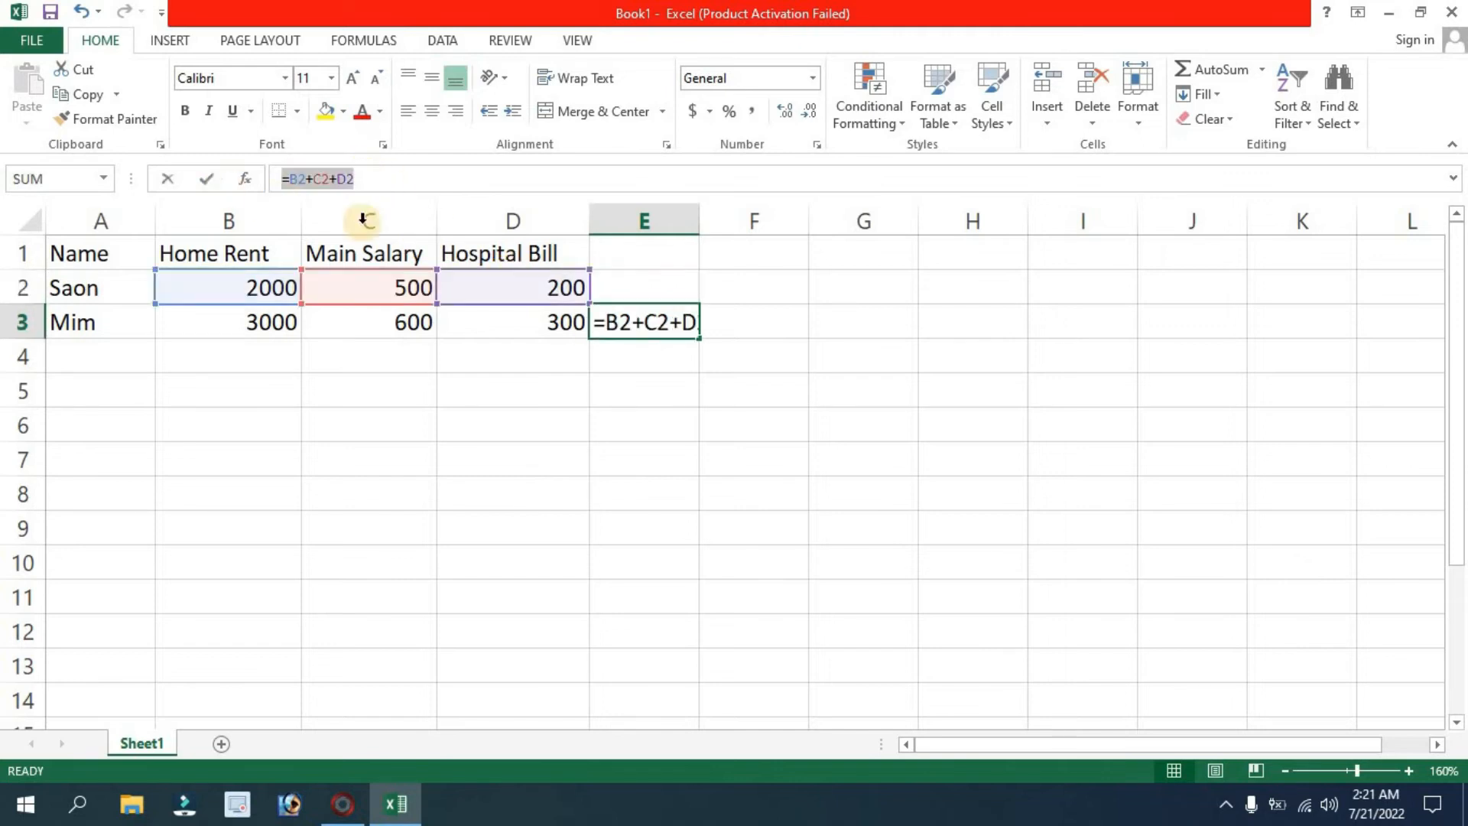
left_click(626, 287)
left_click(274, 180)
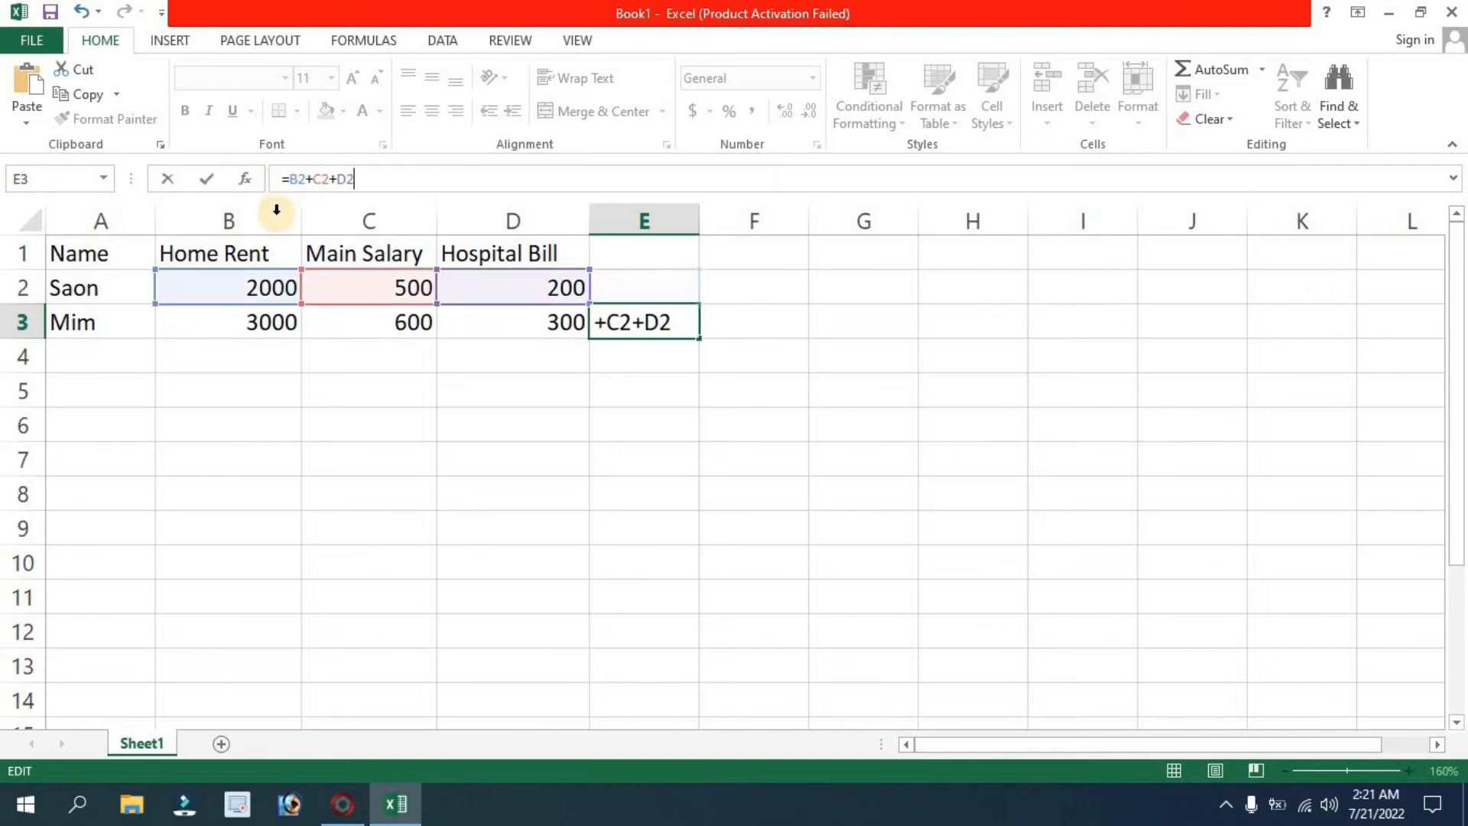
key("ctrl+z")
key("Return")
left_click(646, 315)
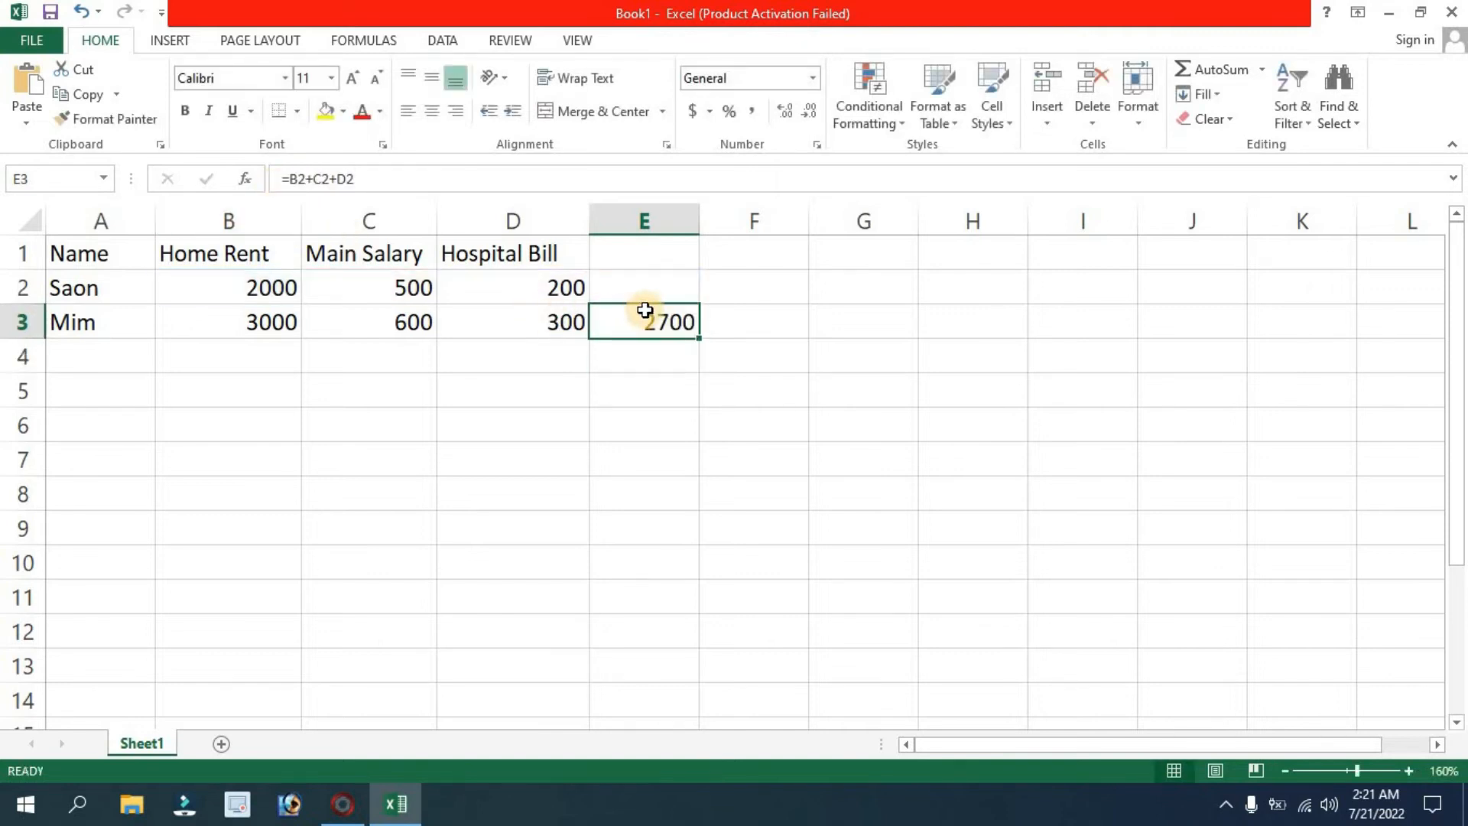
Clear cell E3 and put the formula =B2+C2+D2 in cell E2 instead.
key("Delete")
left_click(643, 284)
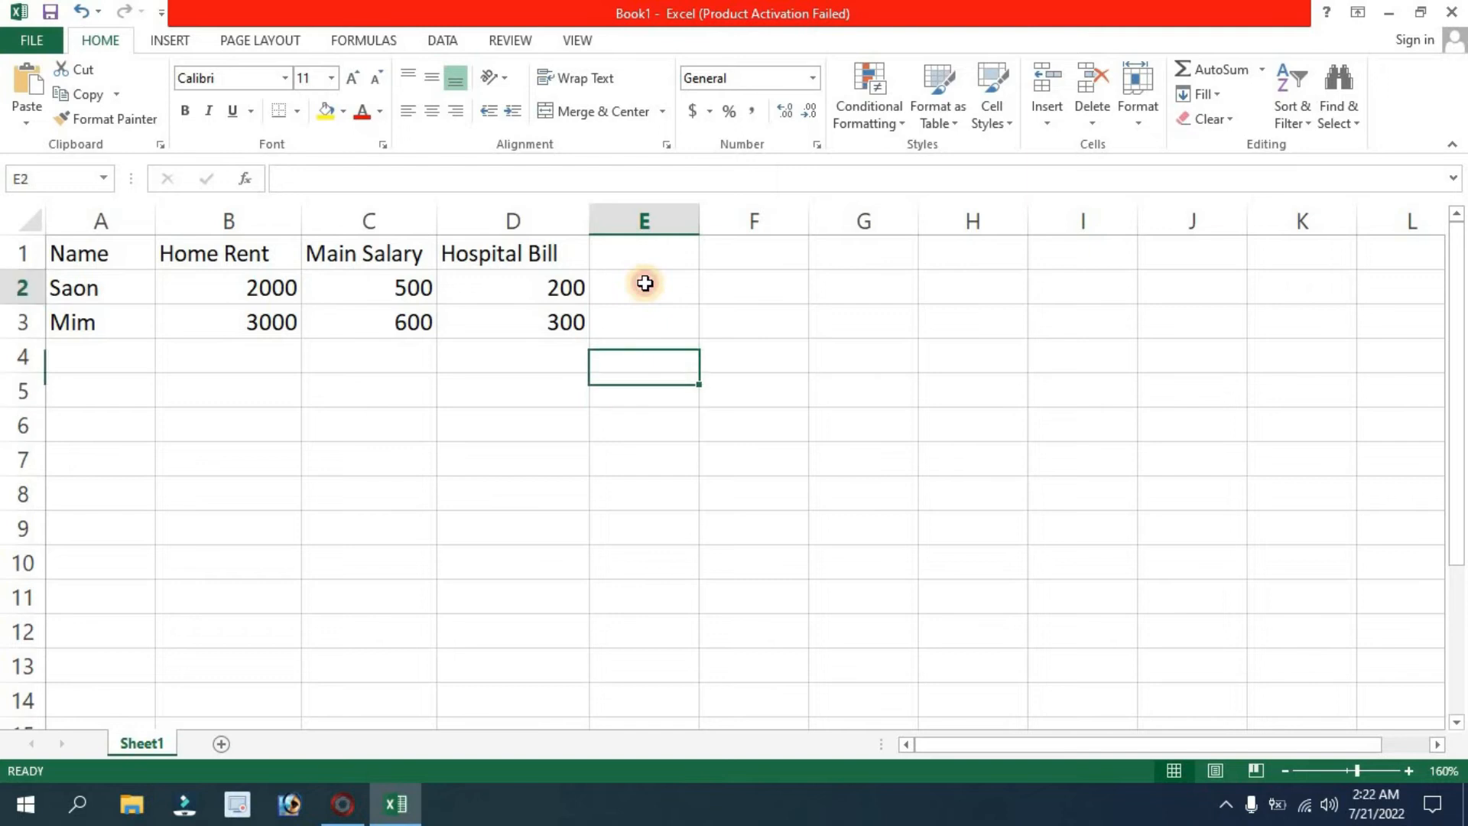
key("BackSpace")
left_click(349, 183)
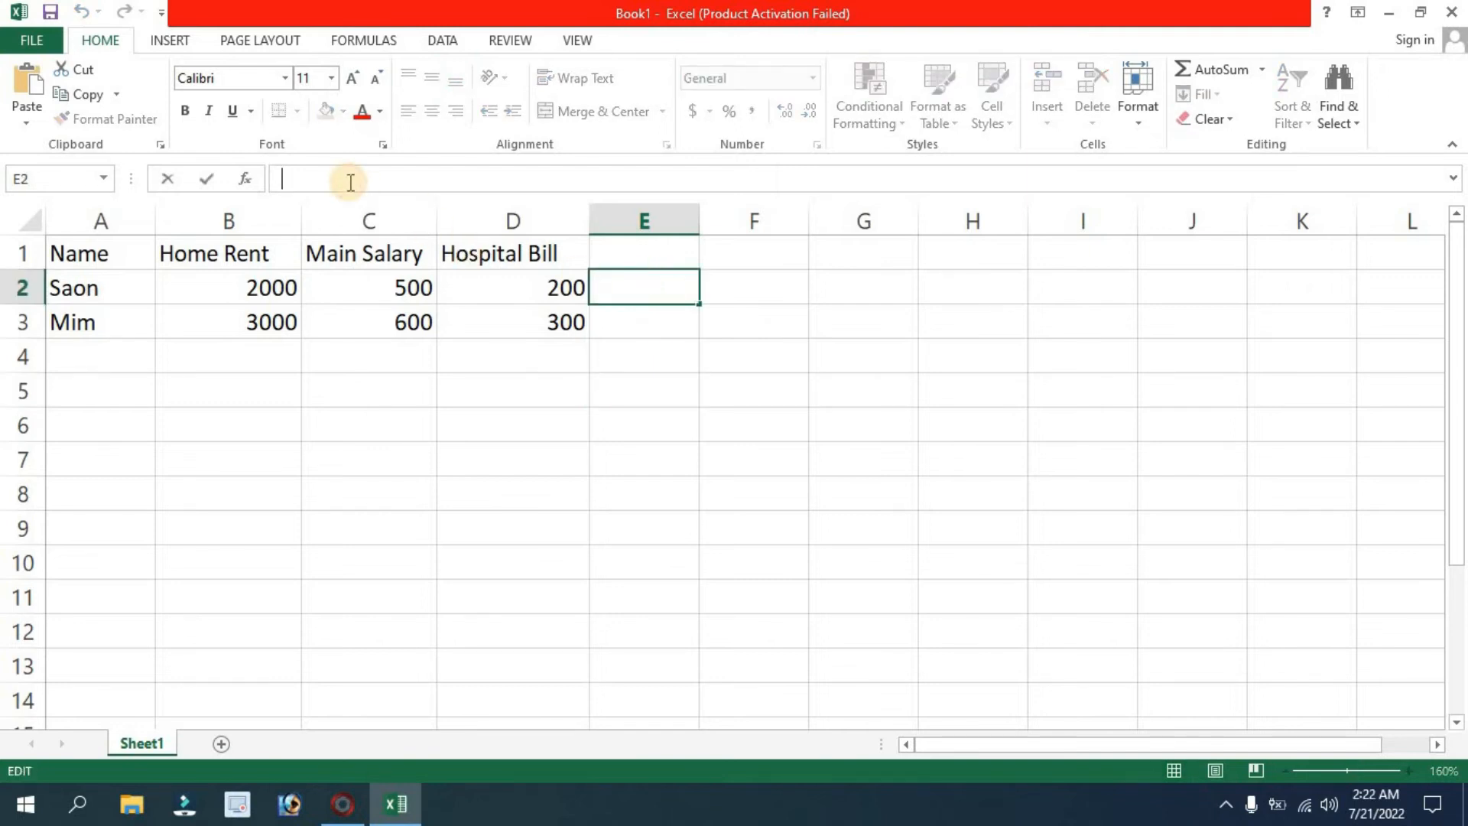
type("=B2+C2+D2")
key("Return")
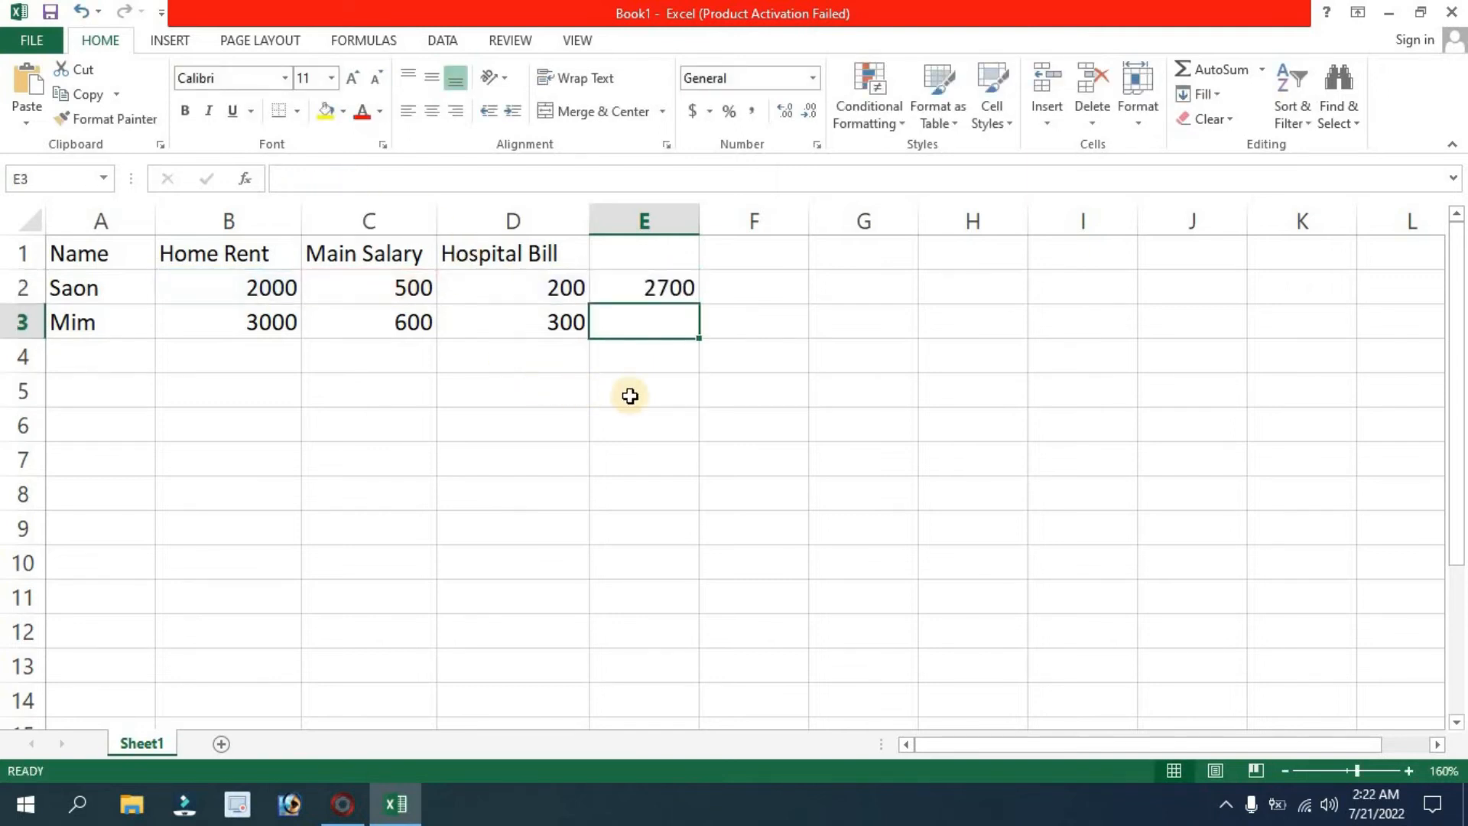
Fill the addition formula from cell E2 down to E3 and check the copied formula.
left_click(653, 348)
left_click(670, 292)
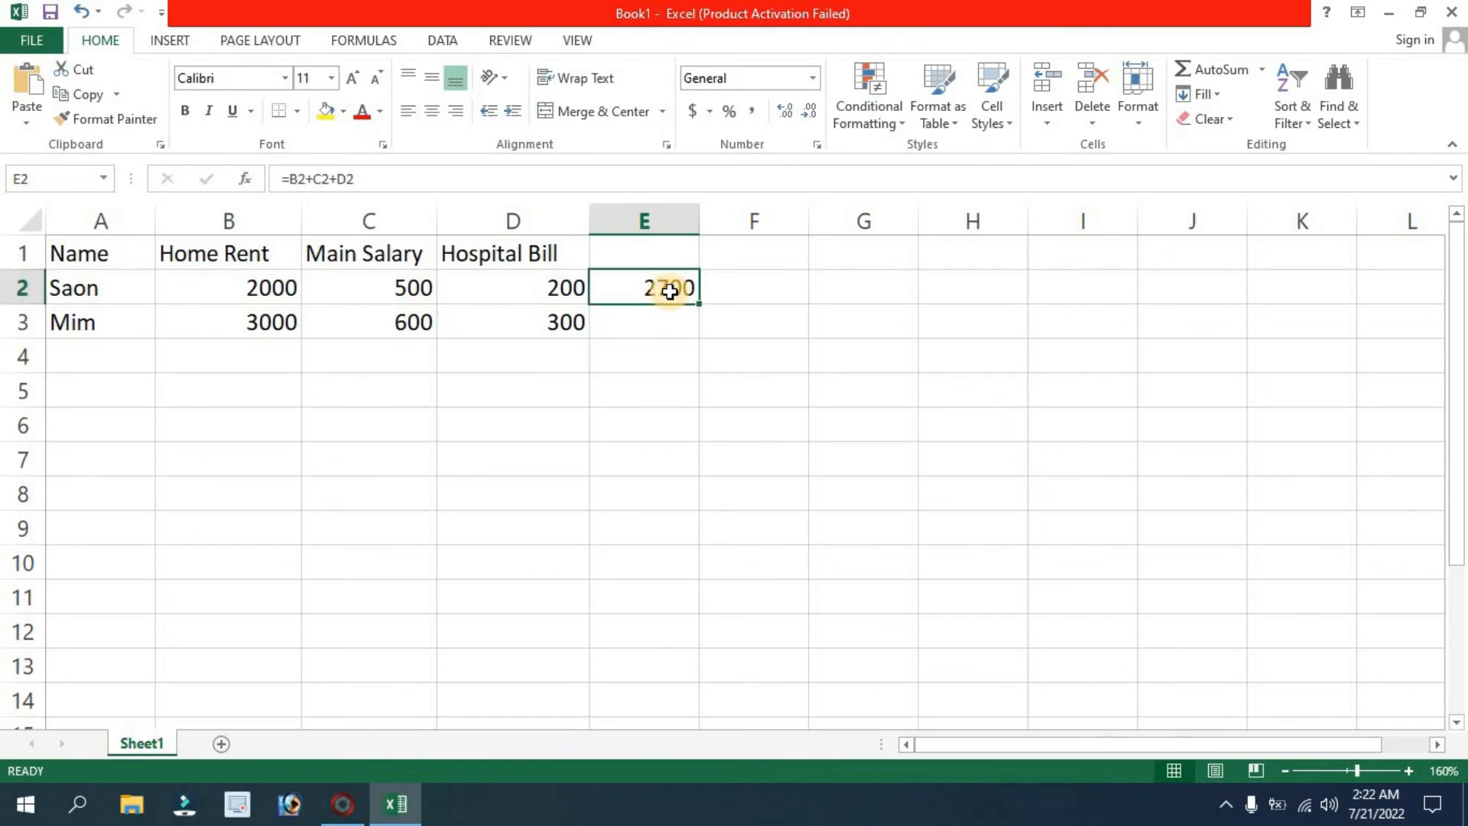
left_click(664, 321)
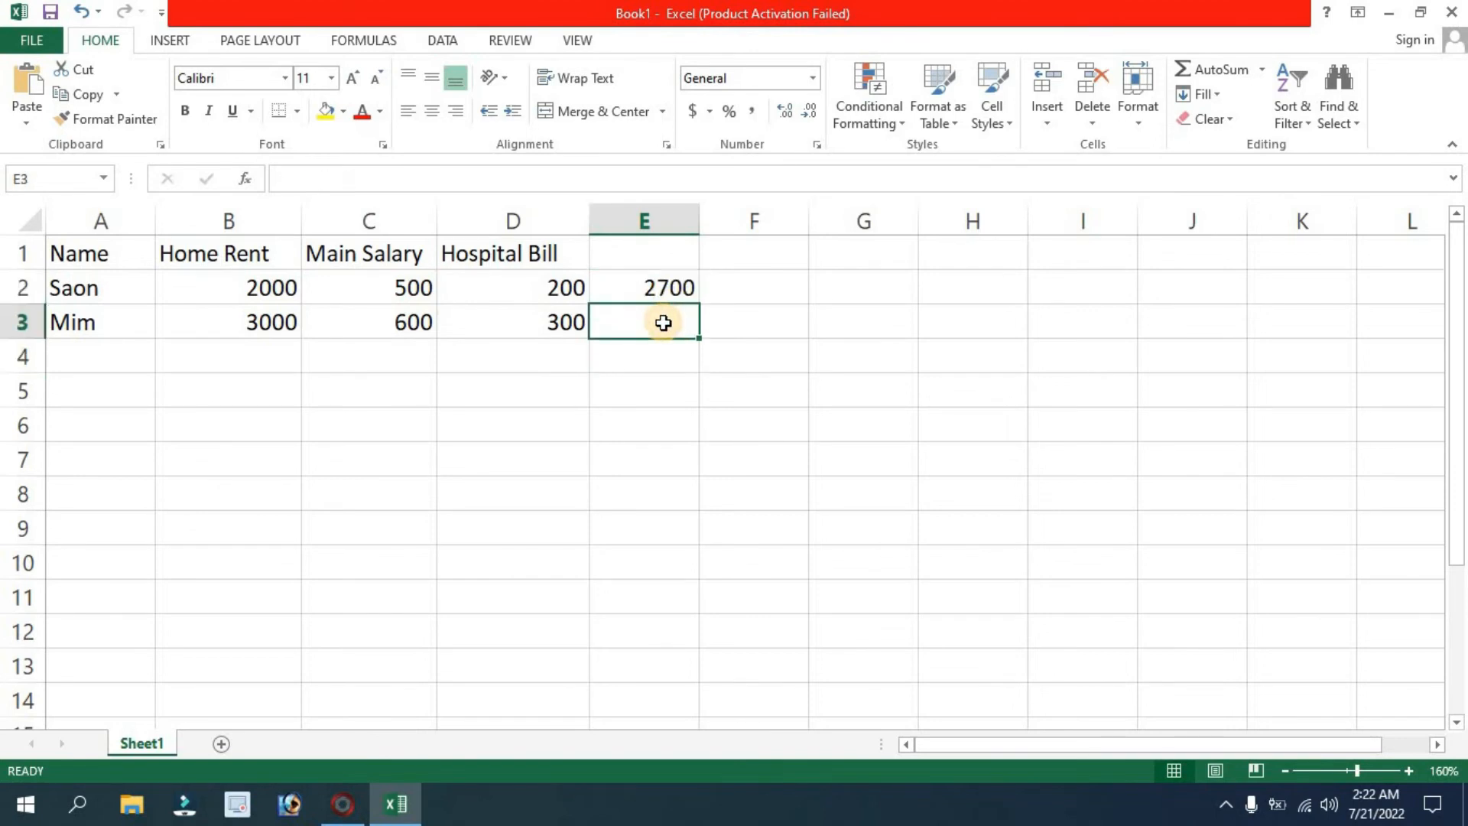
double_click(656, 320)
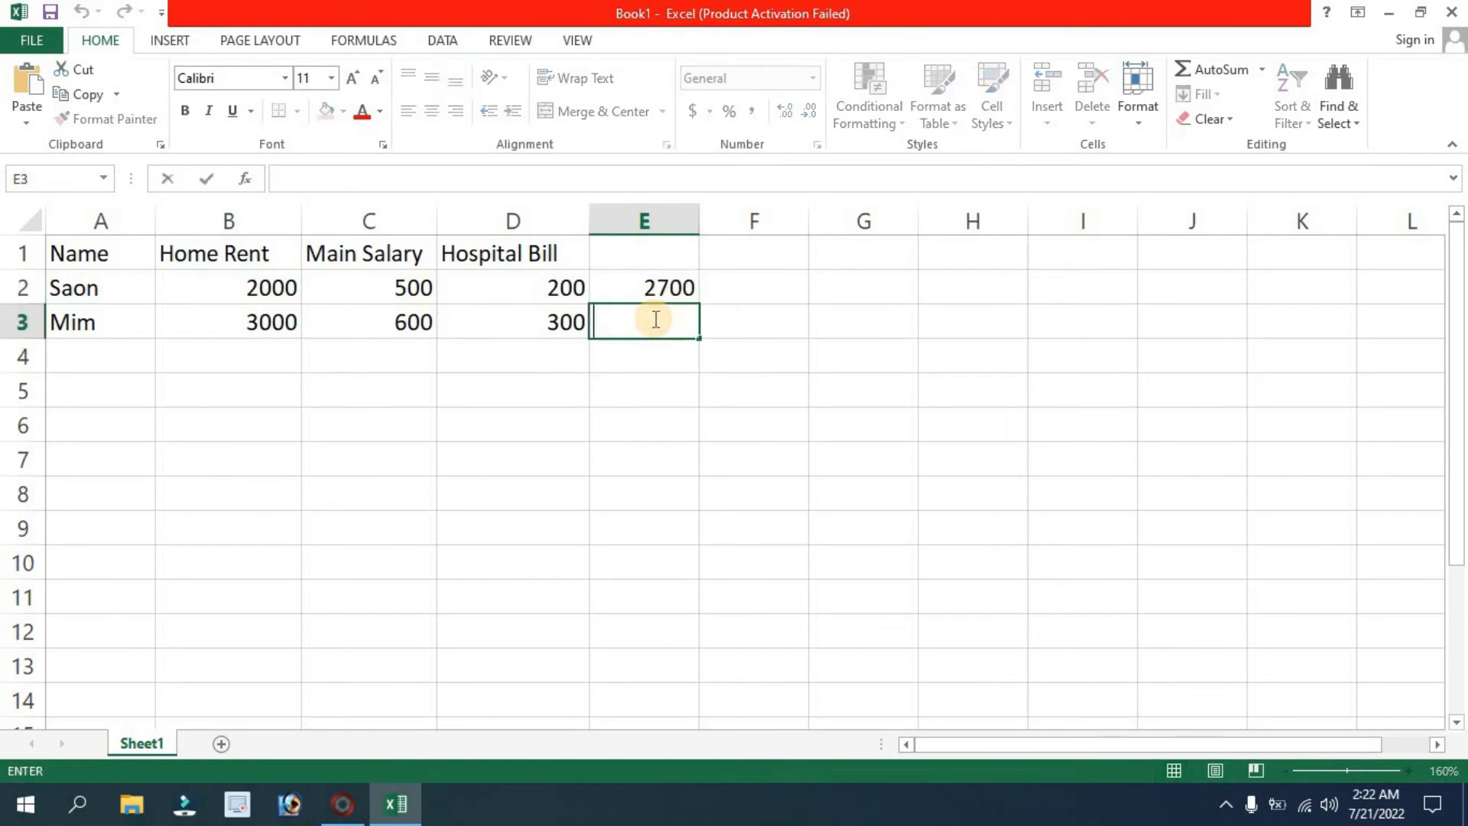
double_click(649, 360)
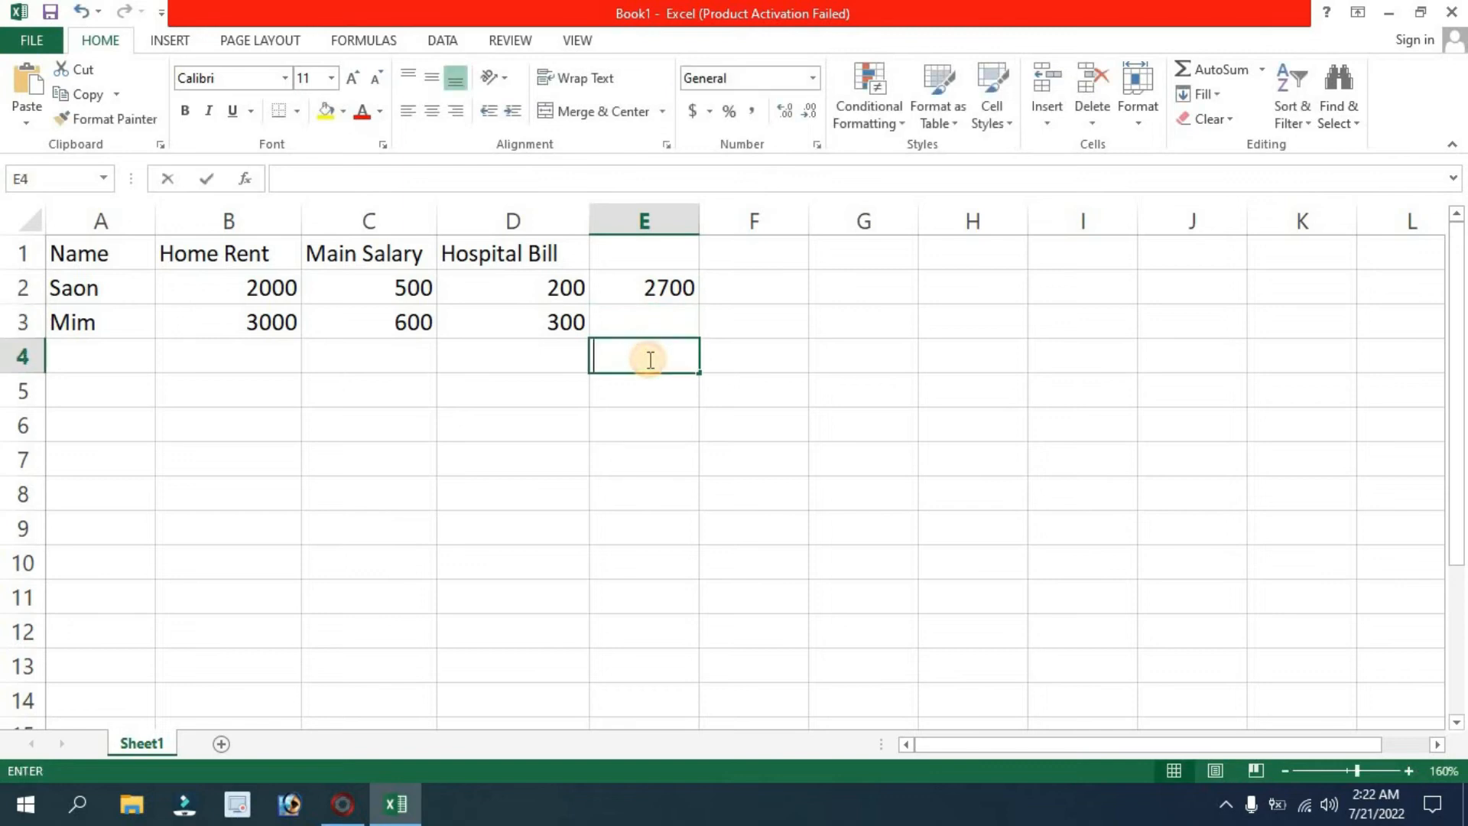
left_click(652, 297)
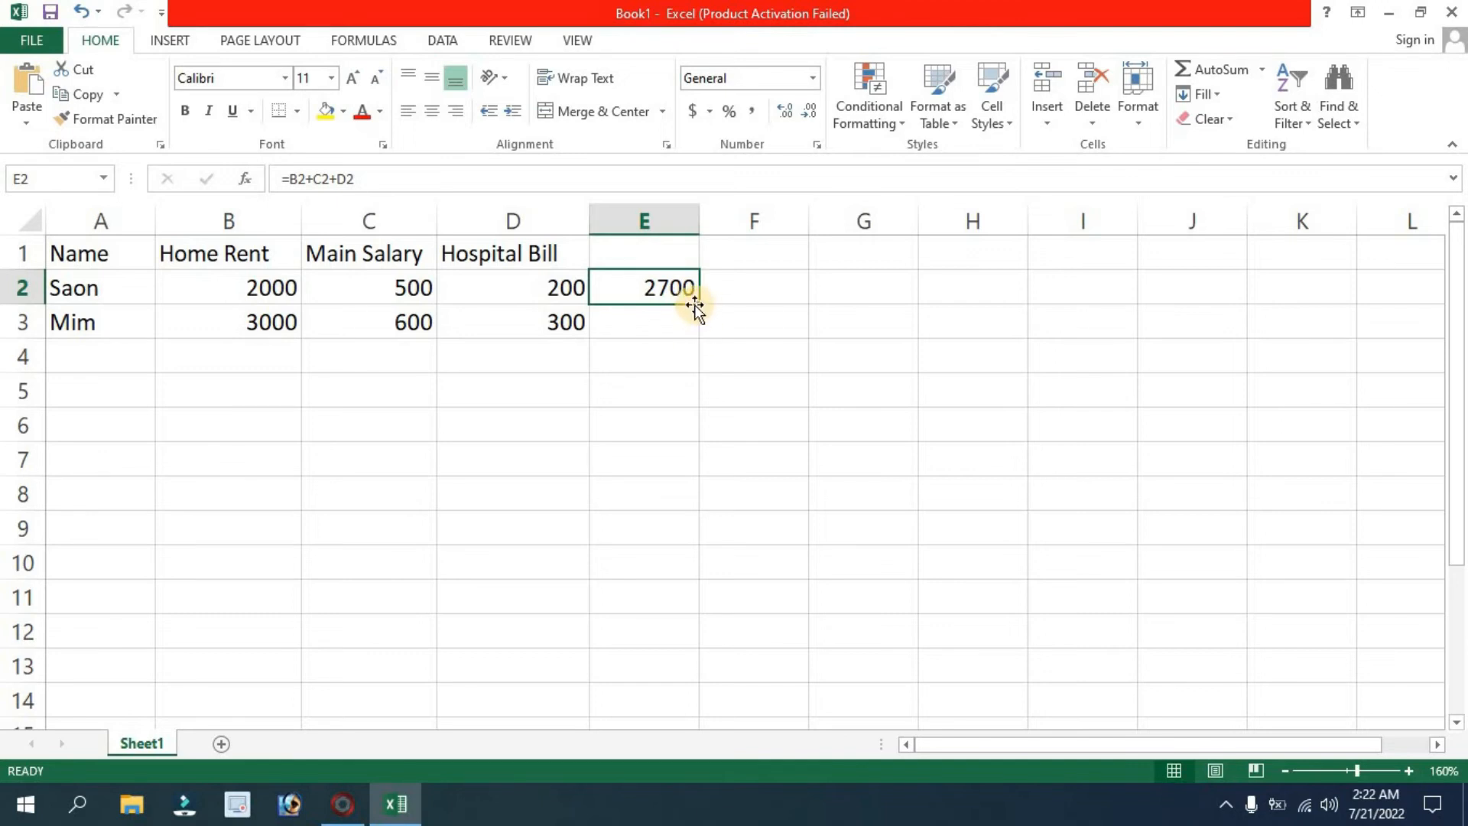
left_click_drag(697, 306, 681, 344)
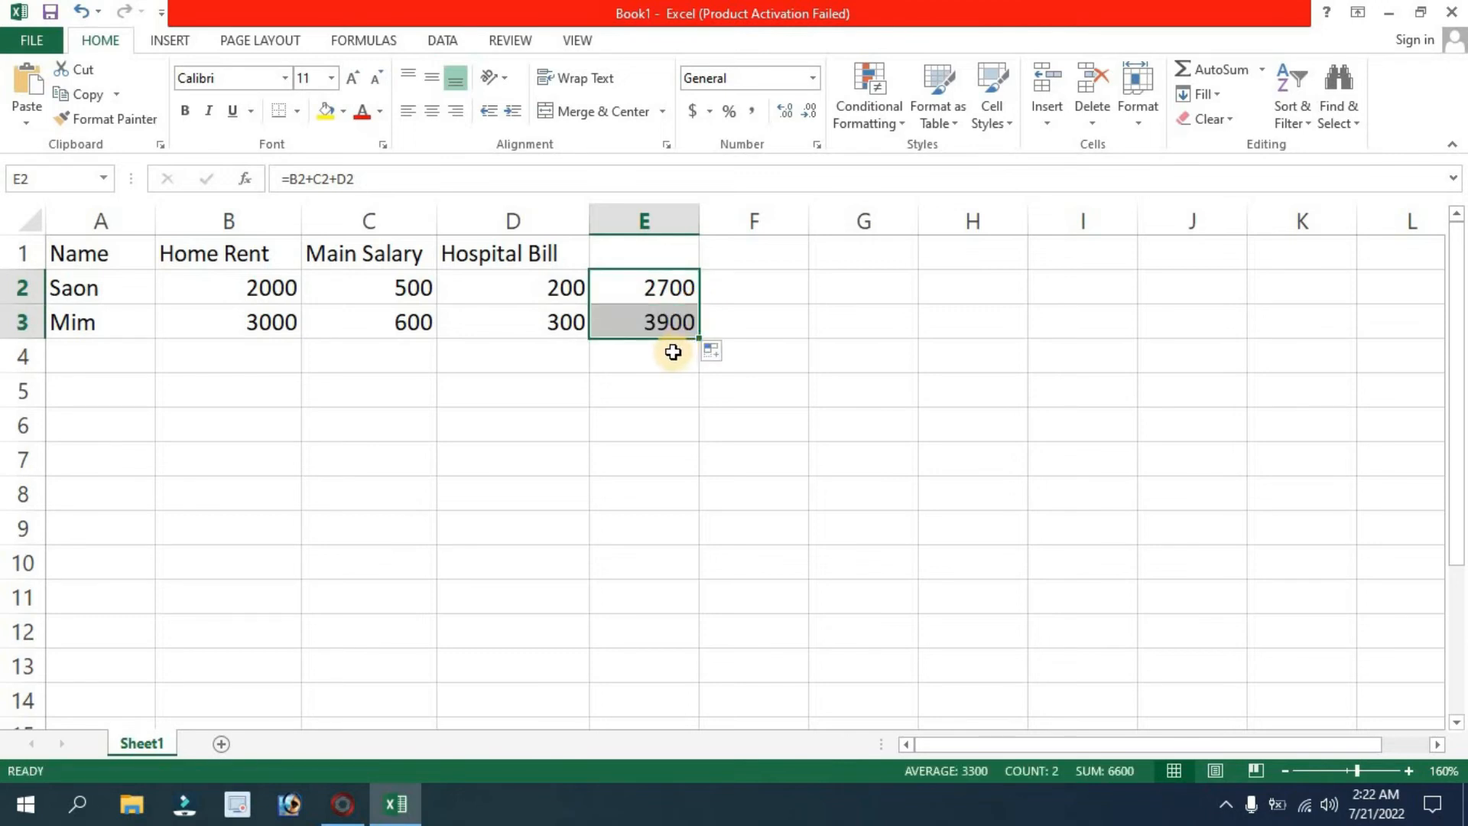
left_click_drag(262, 321, 619, 326)
left_click(658, 322)
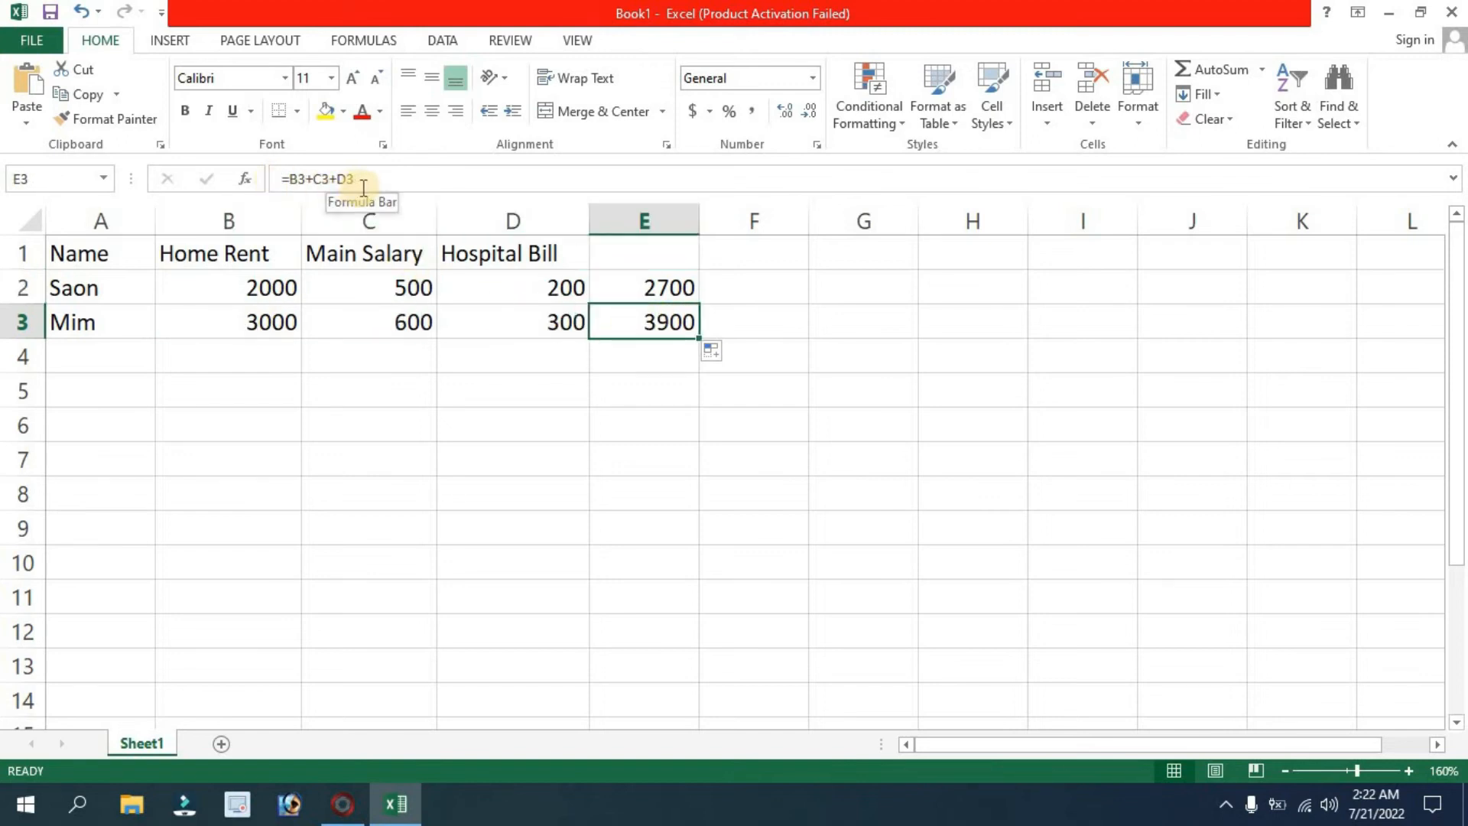
left_click(669, 363)
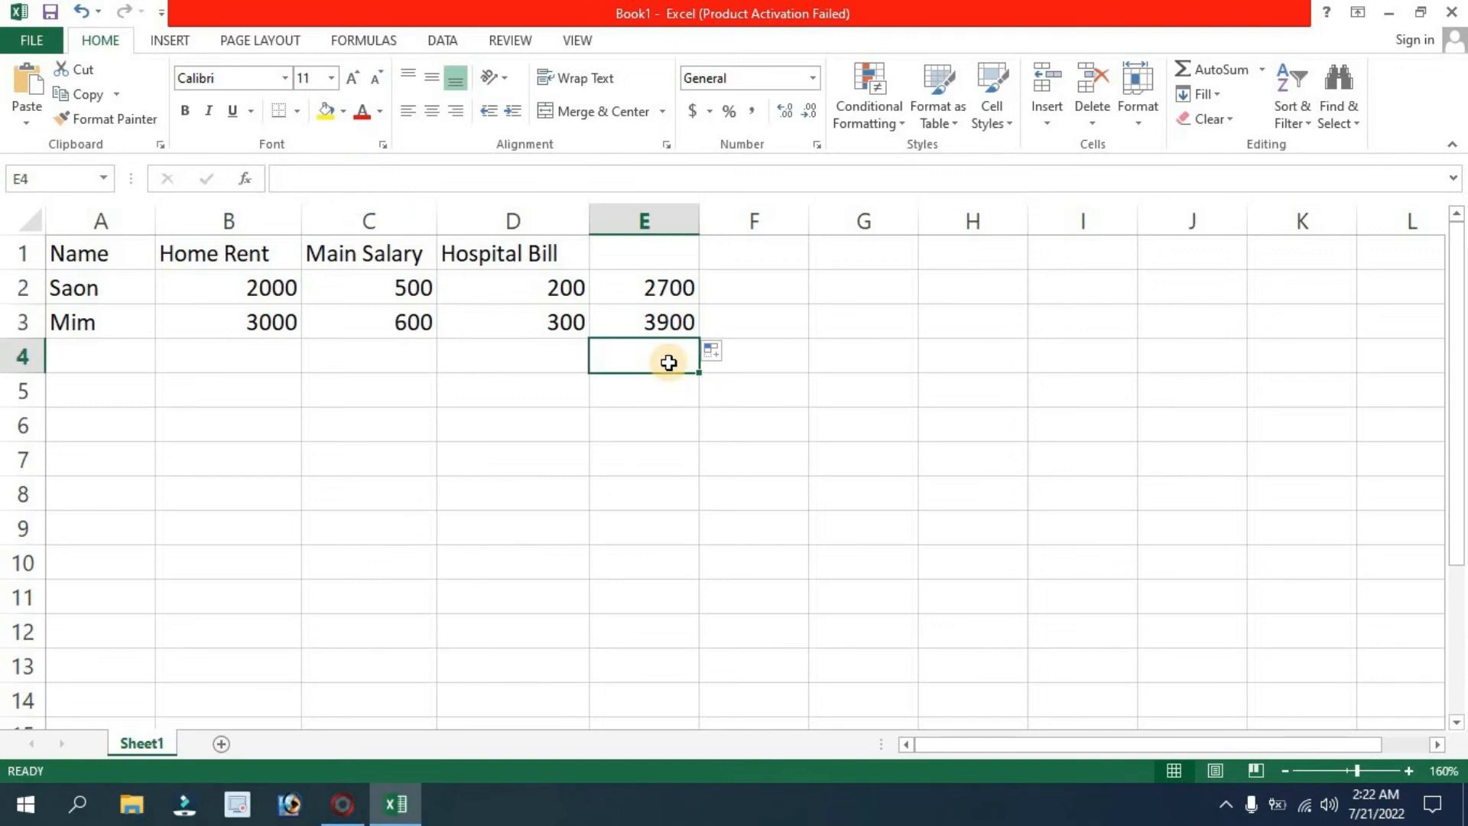
Add the column headers Total in cell E1 and Sale in cell F1.
double_click(670, 254)
type("Total")
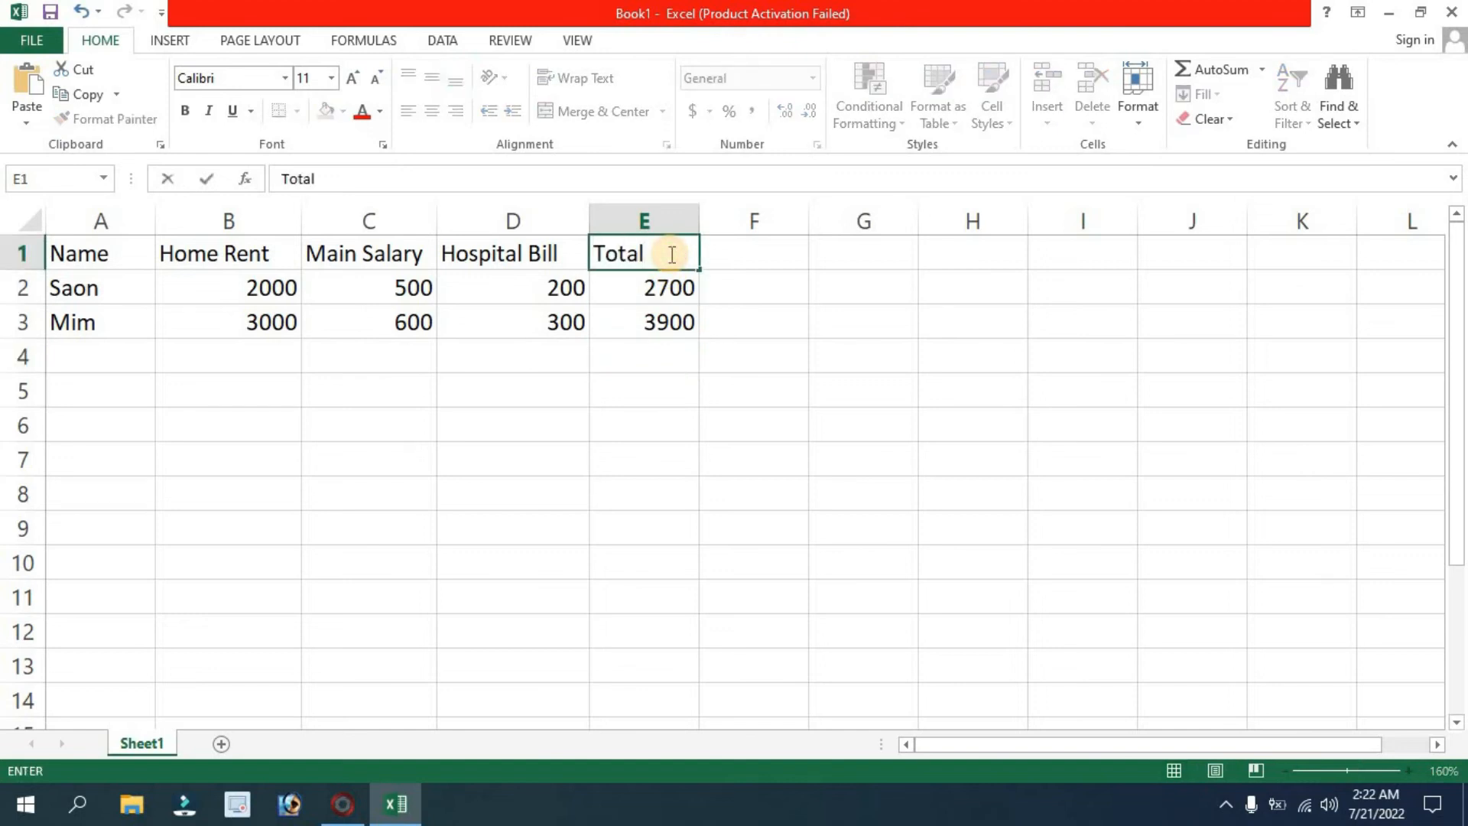
double_click(762, 262)
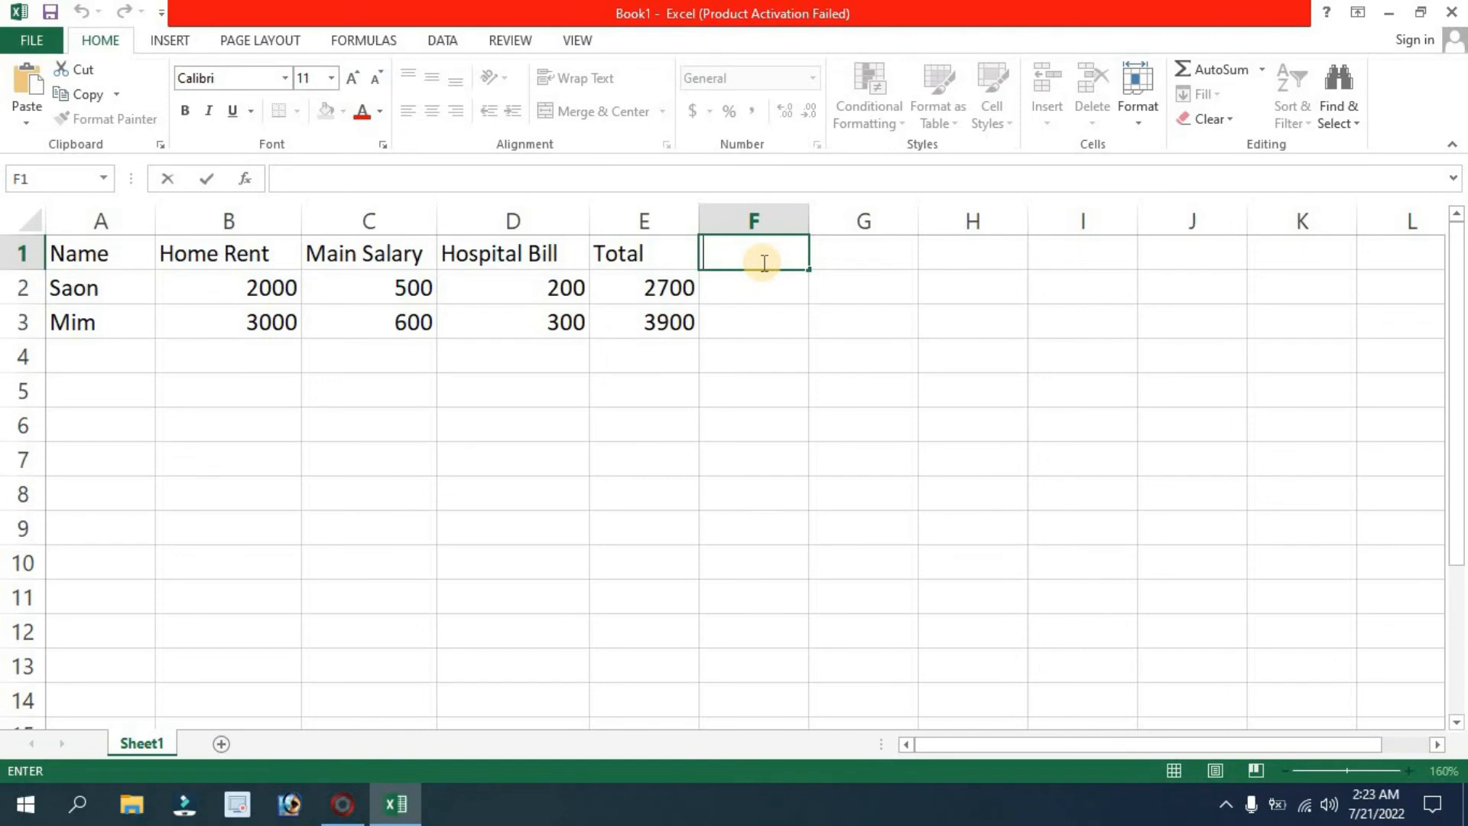
type("Sale")
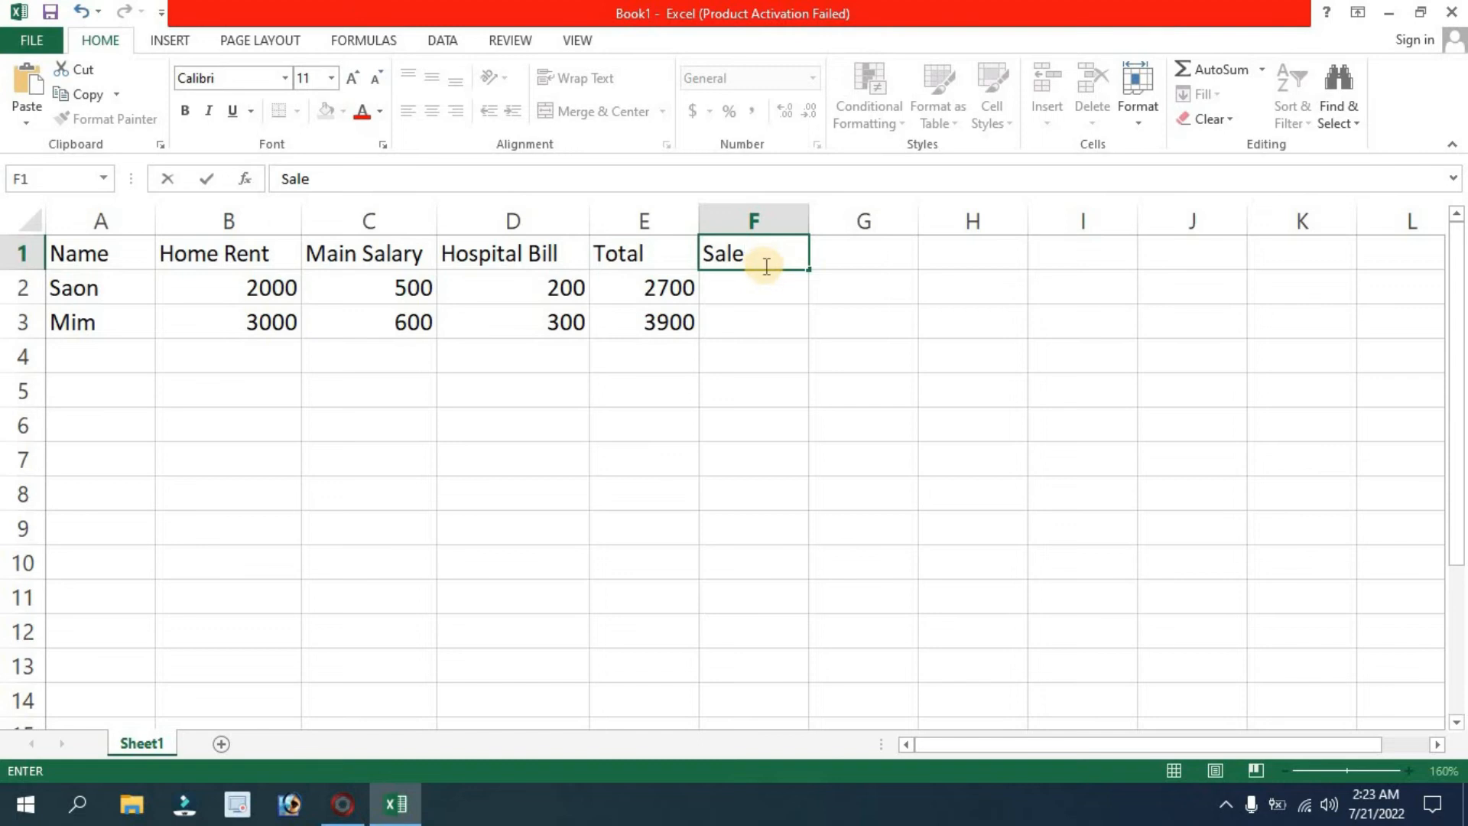
Enter 500 in cell F2 as the Sale value for the first person.
left_click(747, 284)
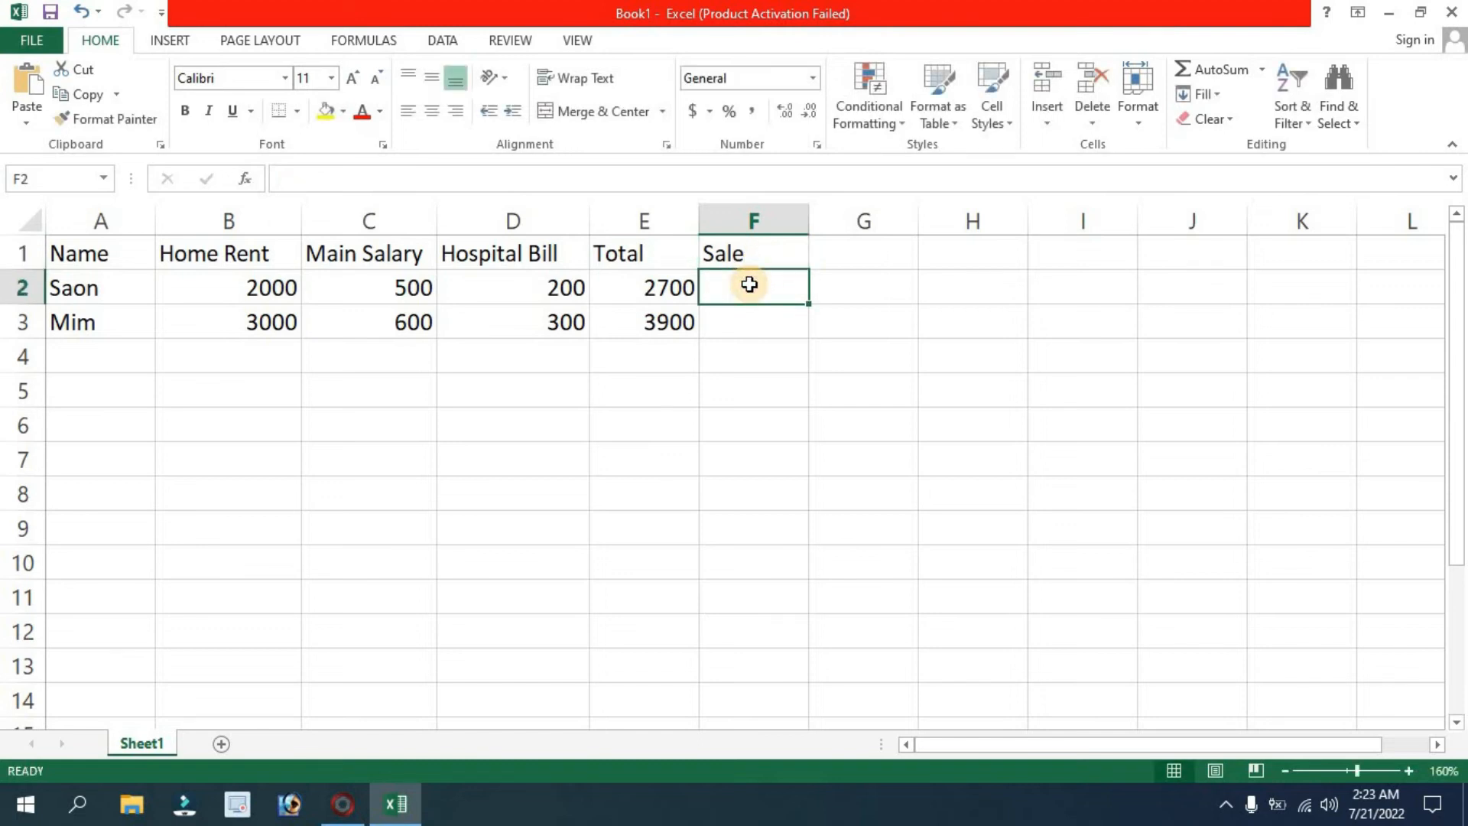
type("5")
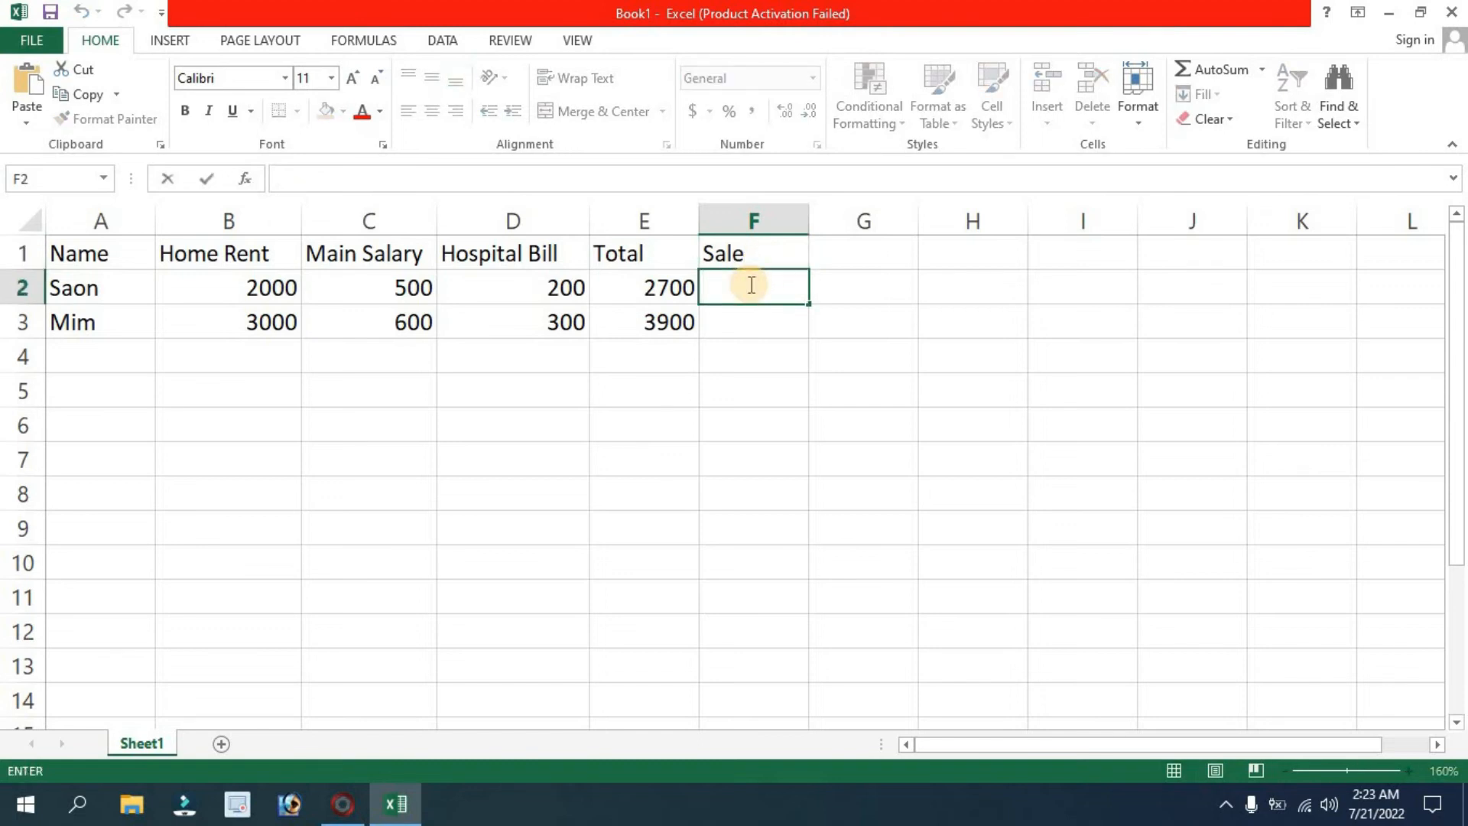
type("00")
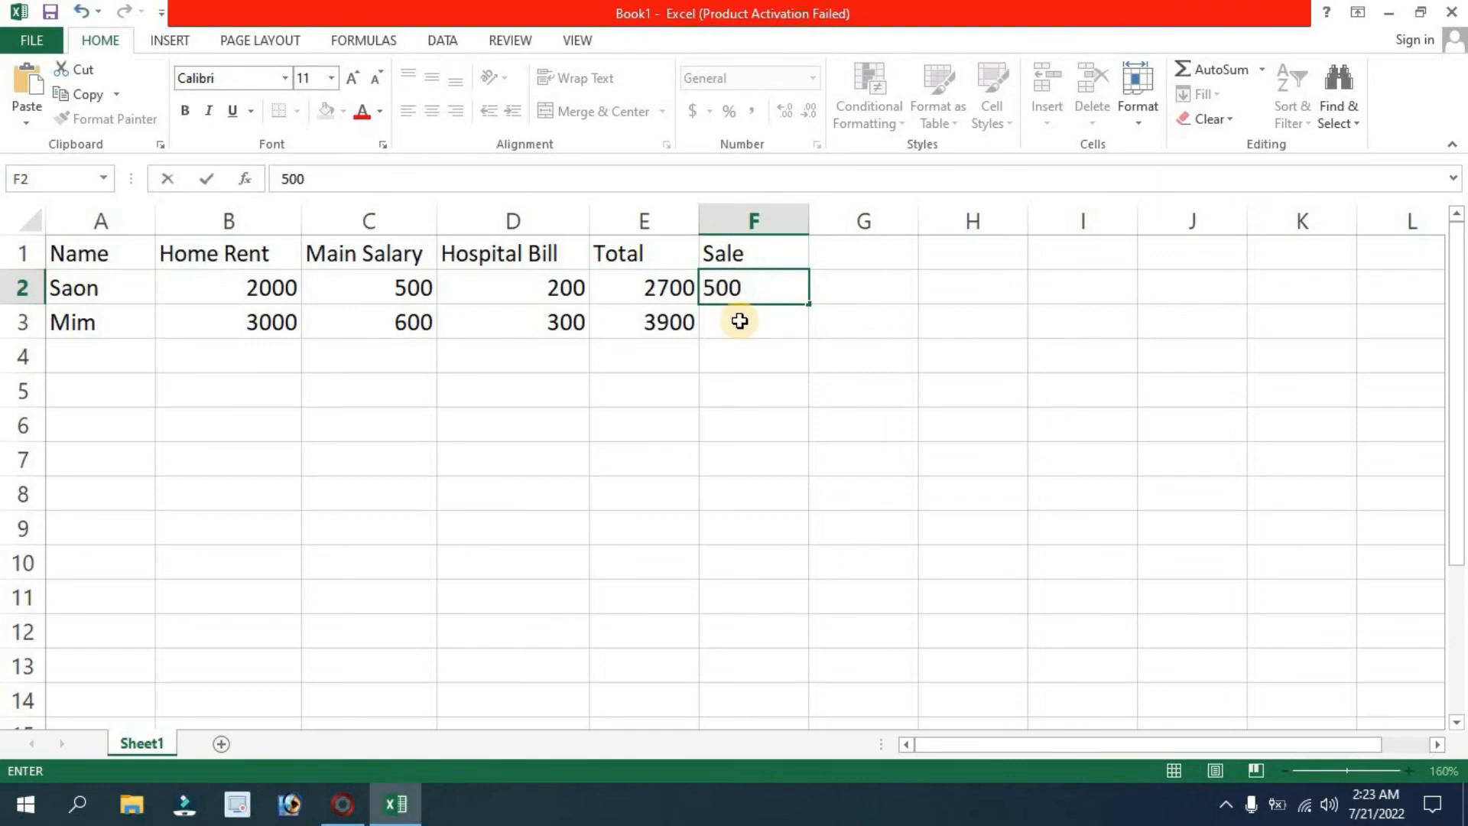
left_click(739, 321)
left_click(782, 290)
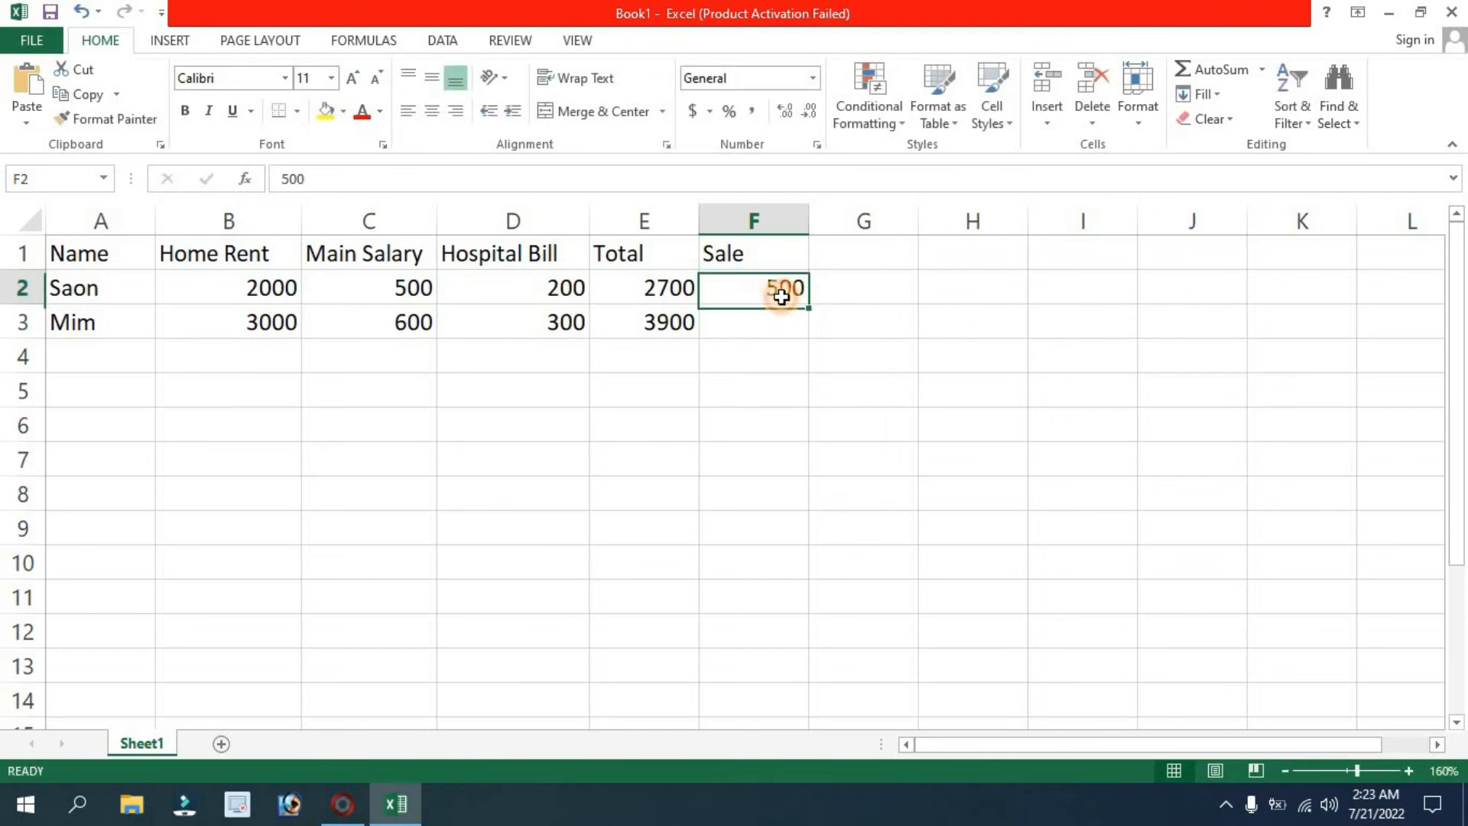
Add the column header Sub Total in cell G1.
left_click(848, 284)
left_click(848, 255)
type("S")
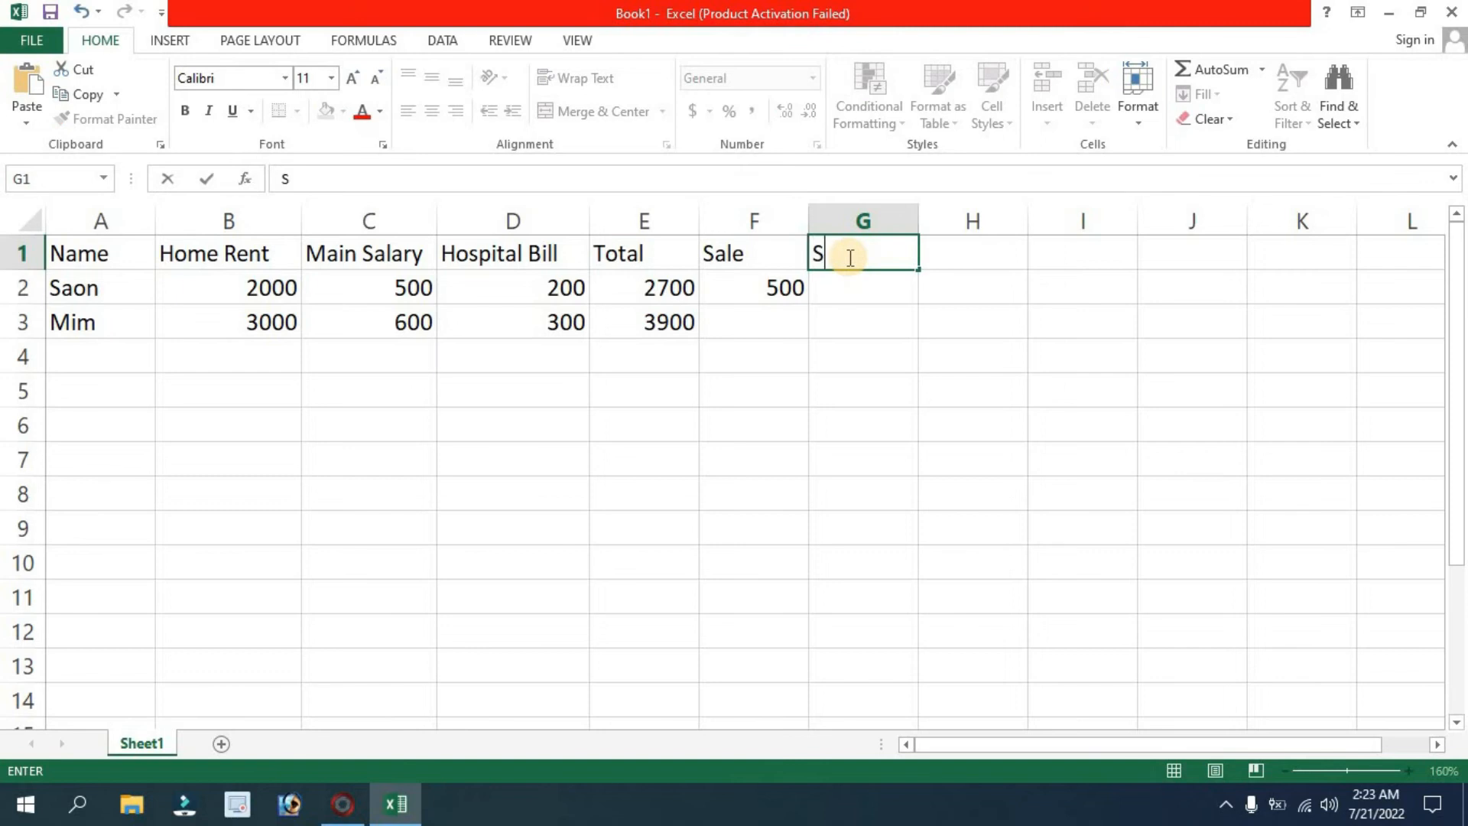
type("ub Total")
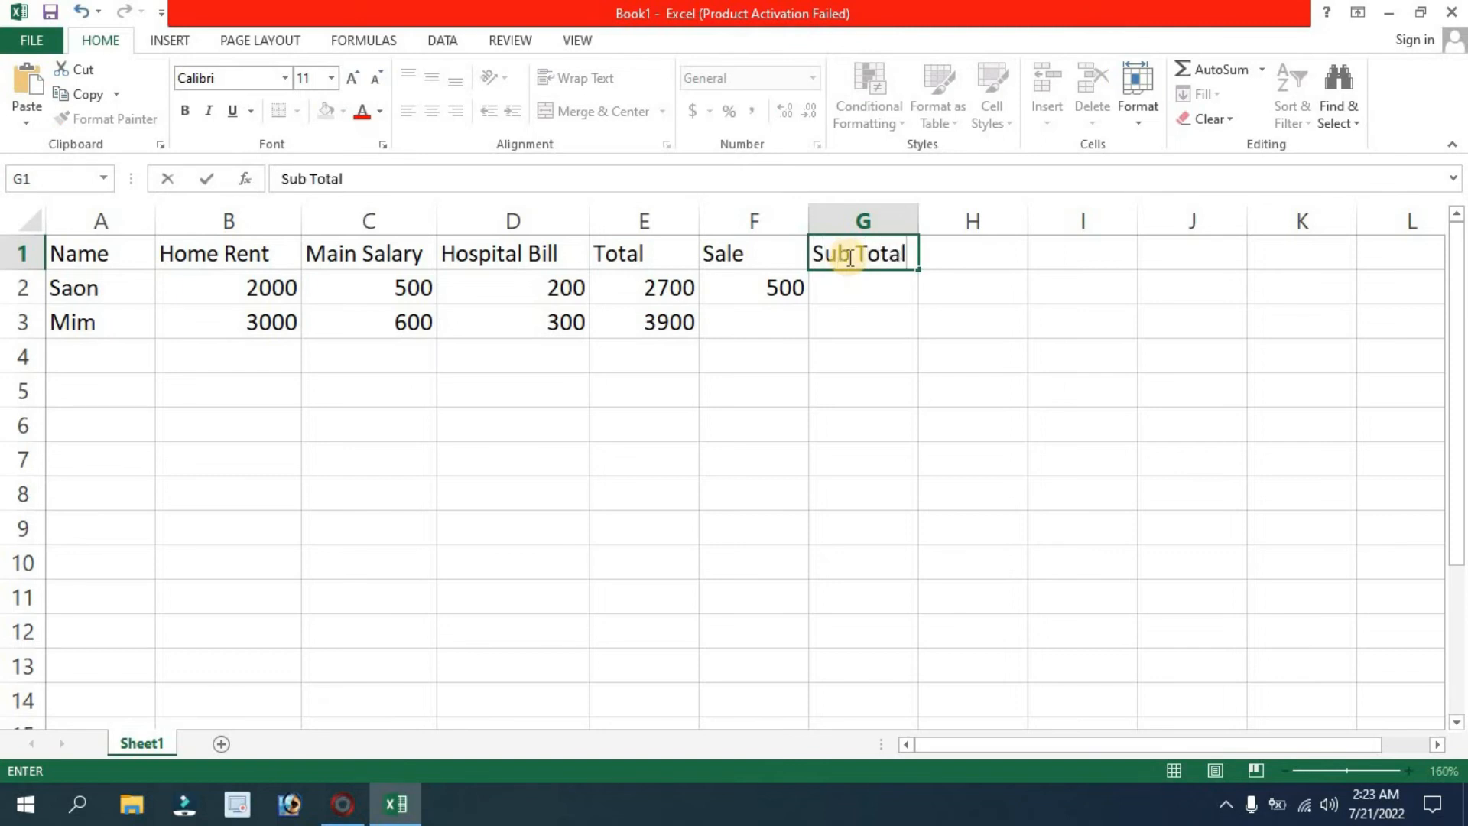
key("Return")
Enter the formula =E2-F2 in cell G2 to subtract the Sale from the Total.
left_click(668, 290)
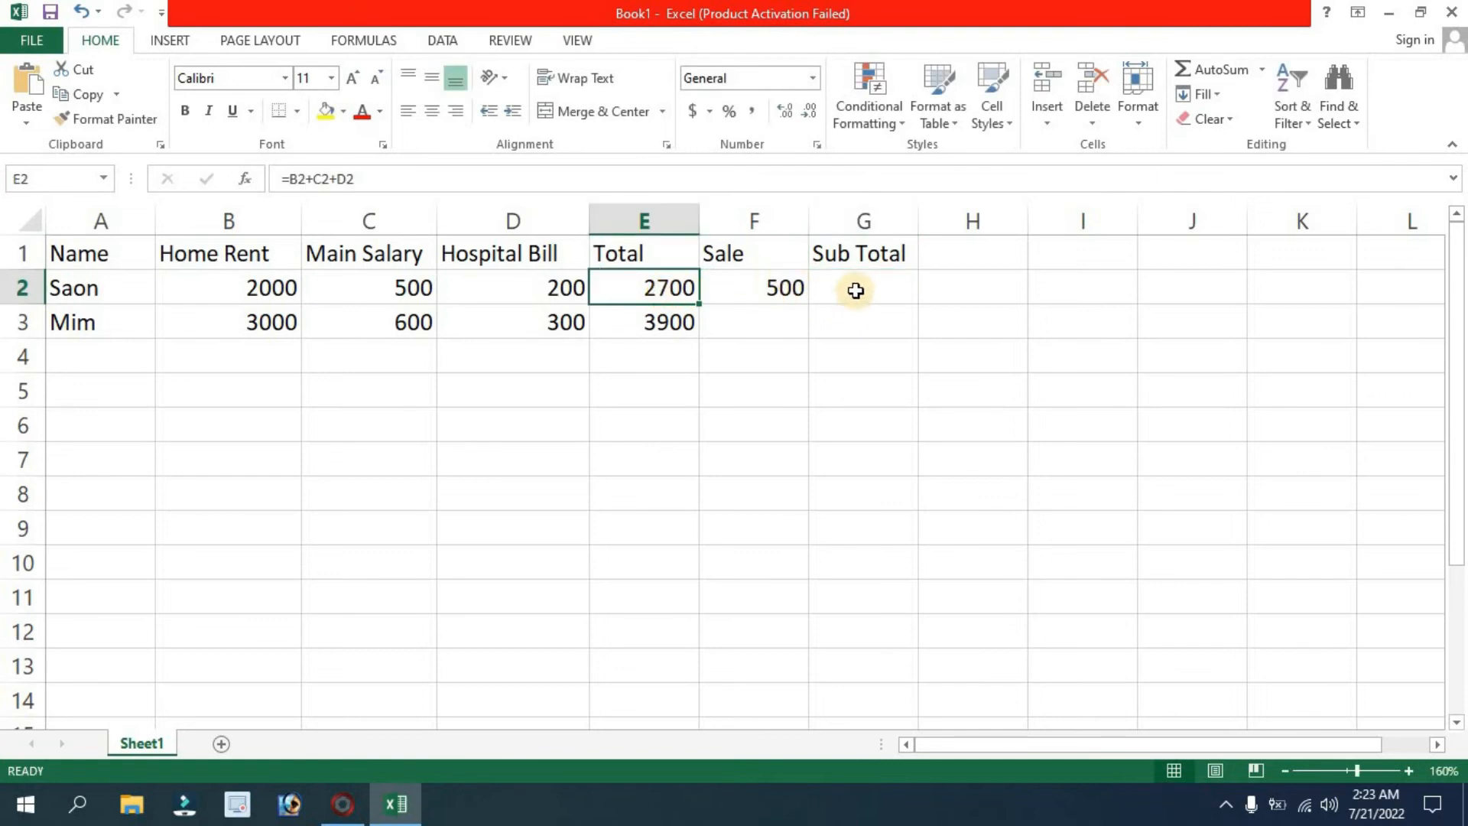
left_click(791, 289)
left_click(860, 285)
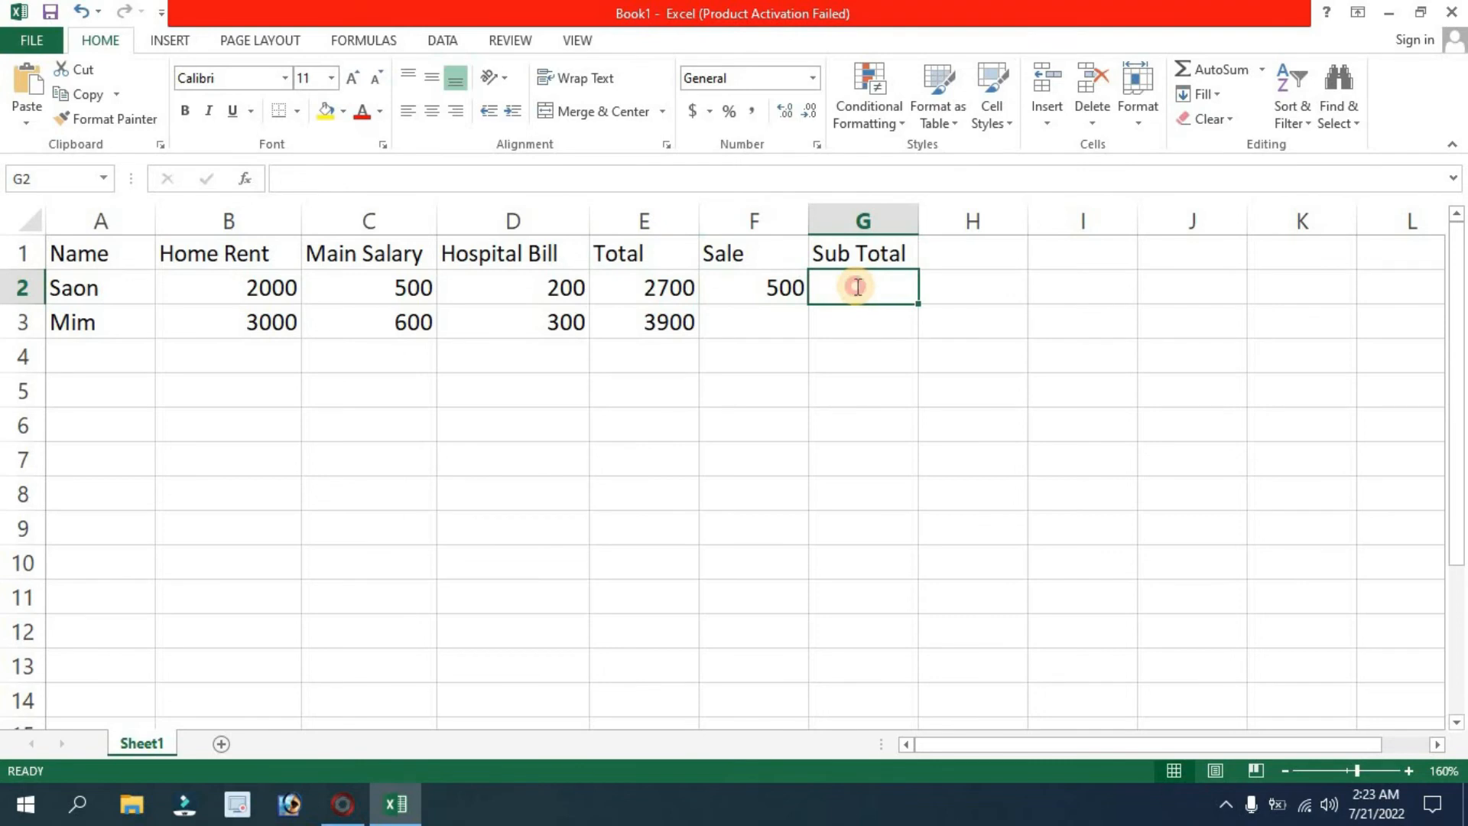
left_click(350, 188)
type("=E")
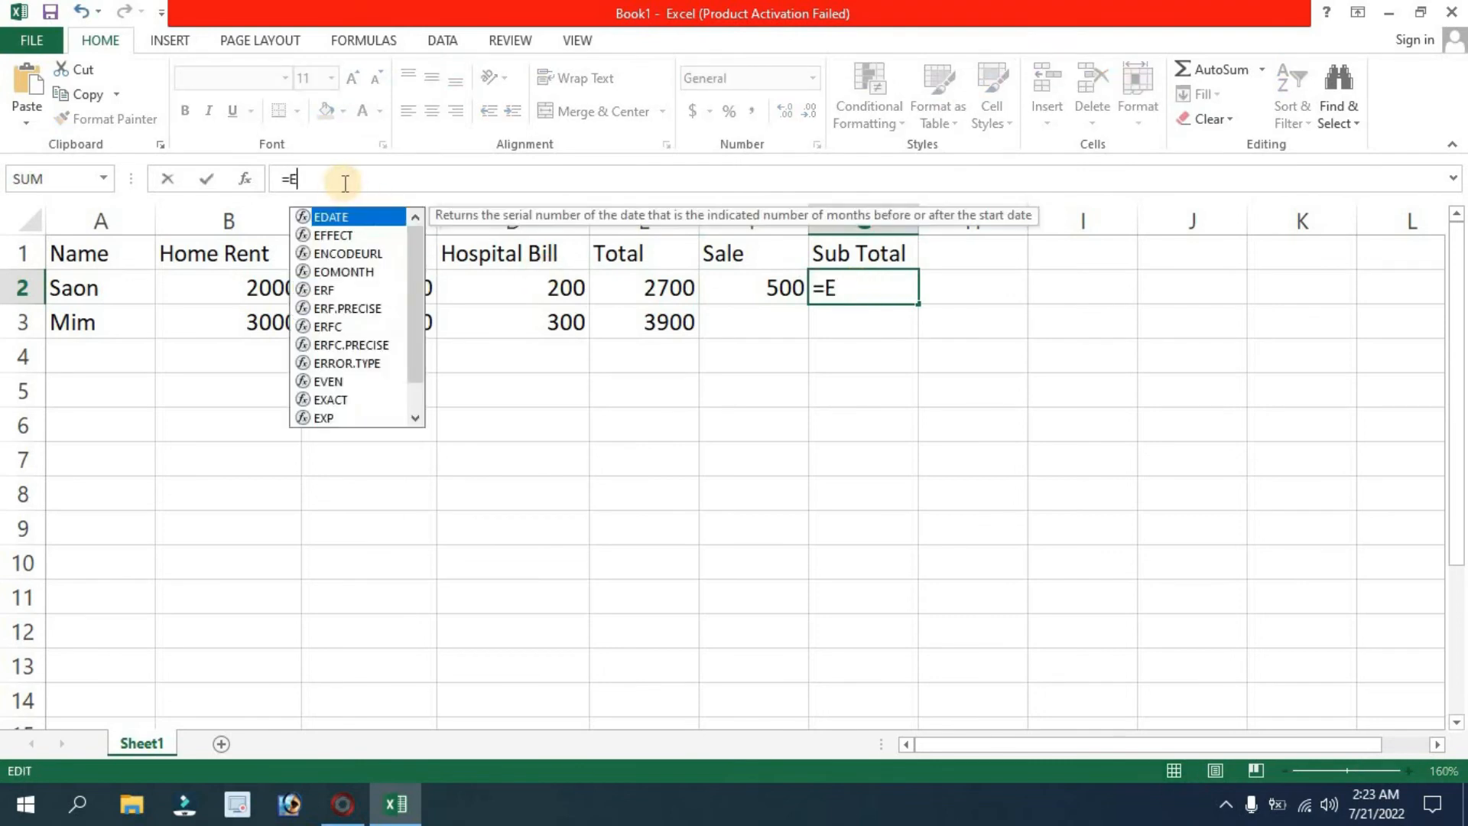
type("2-F2")
key("Return")
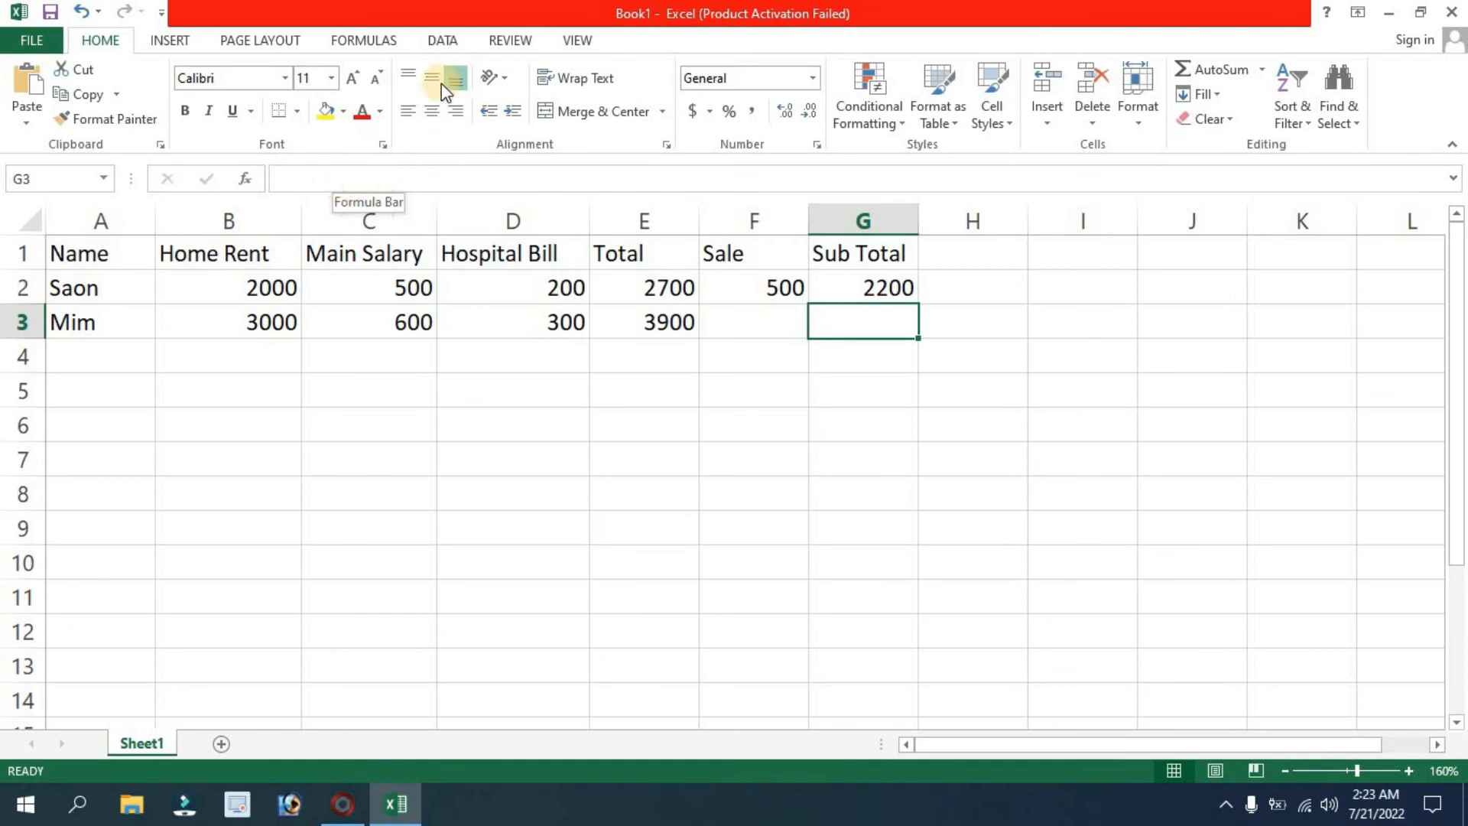
Fill the Sub Total formula from G2 down to G3 and enter 200 in F3 as the second person's Sale value.
left_click(870, 297)
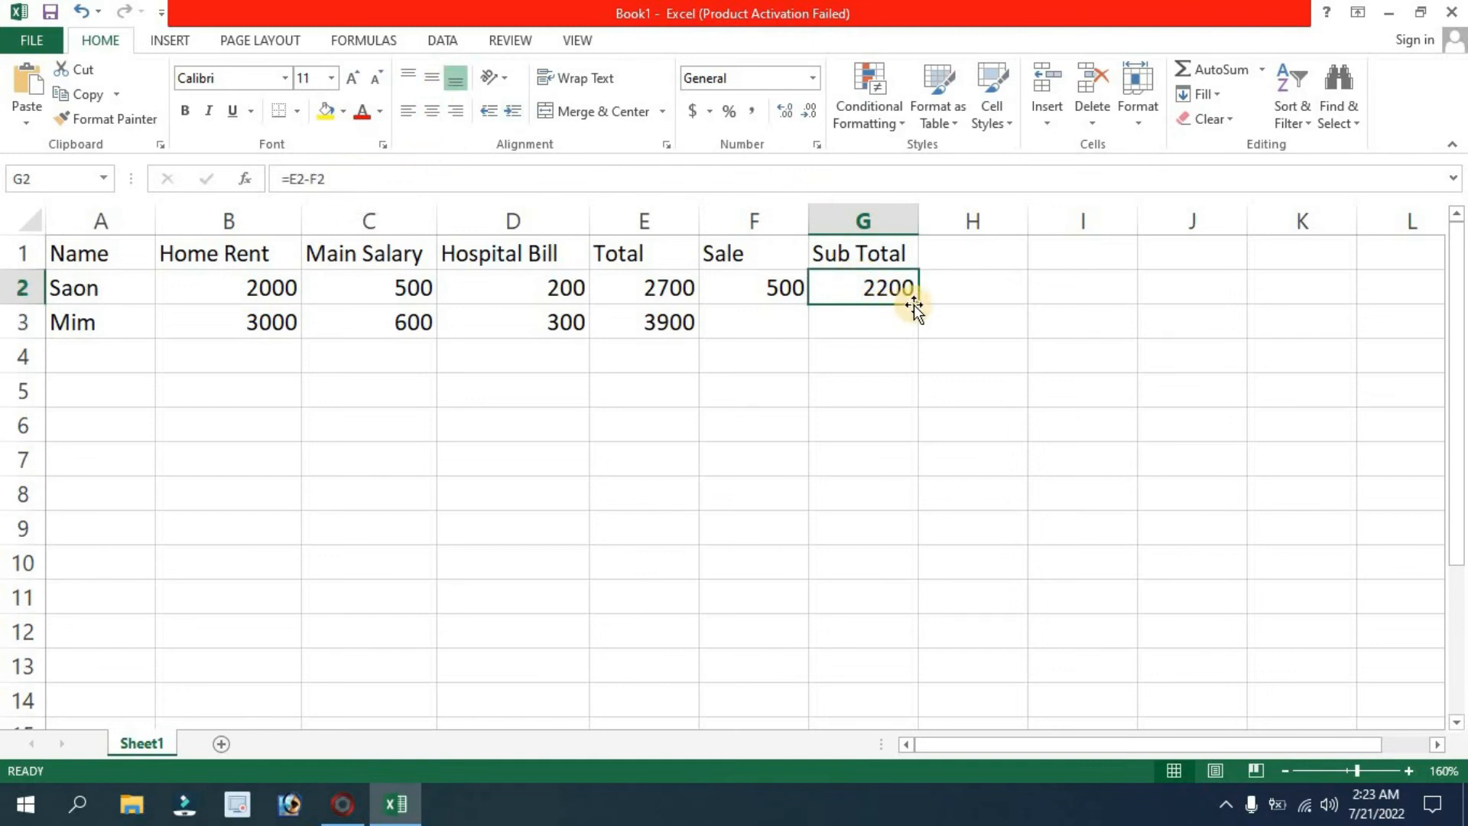
left_click_drag(916, 304, 912, 334)
double_click(761, 318)
type("200")
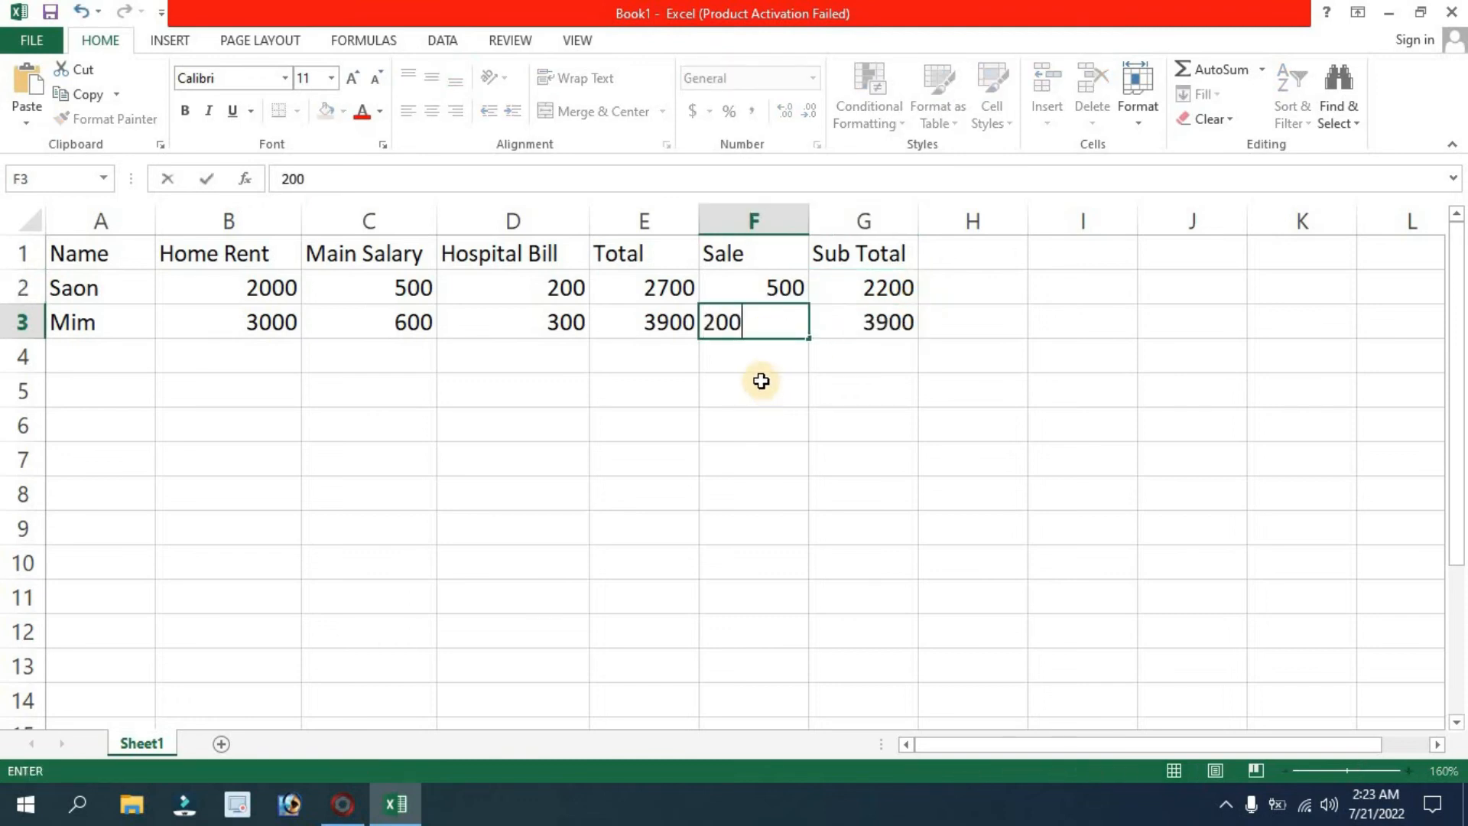
key("Return")
left_click(788, 388)
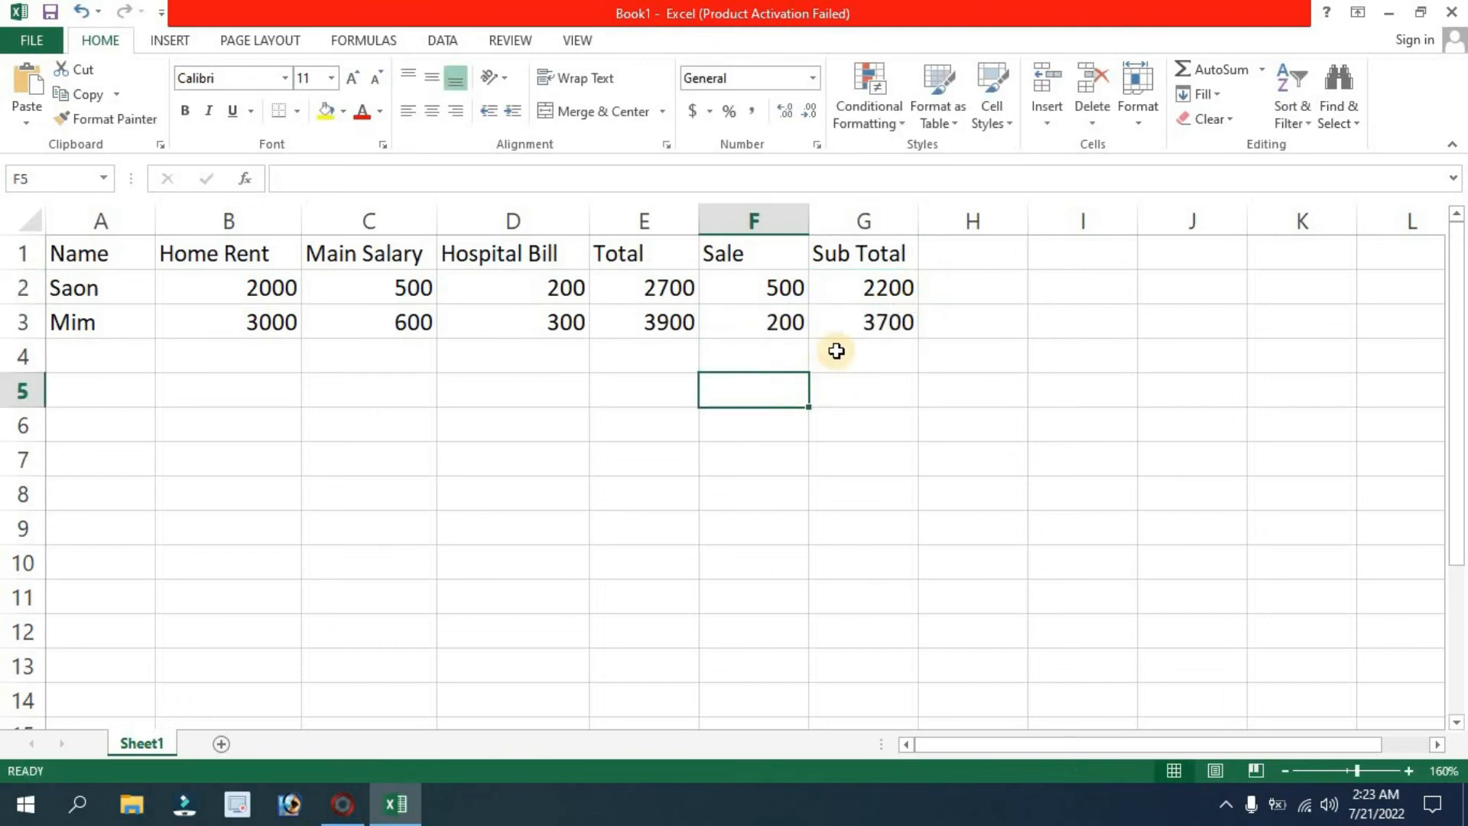
left_click(860, 320)
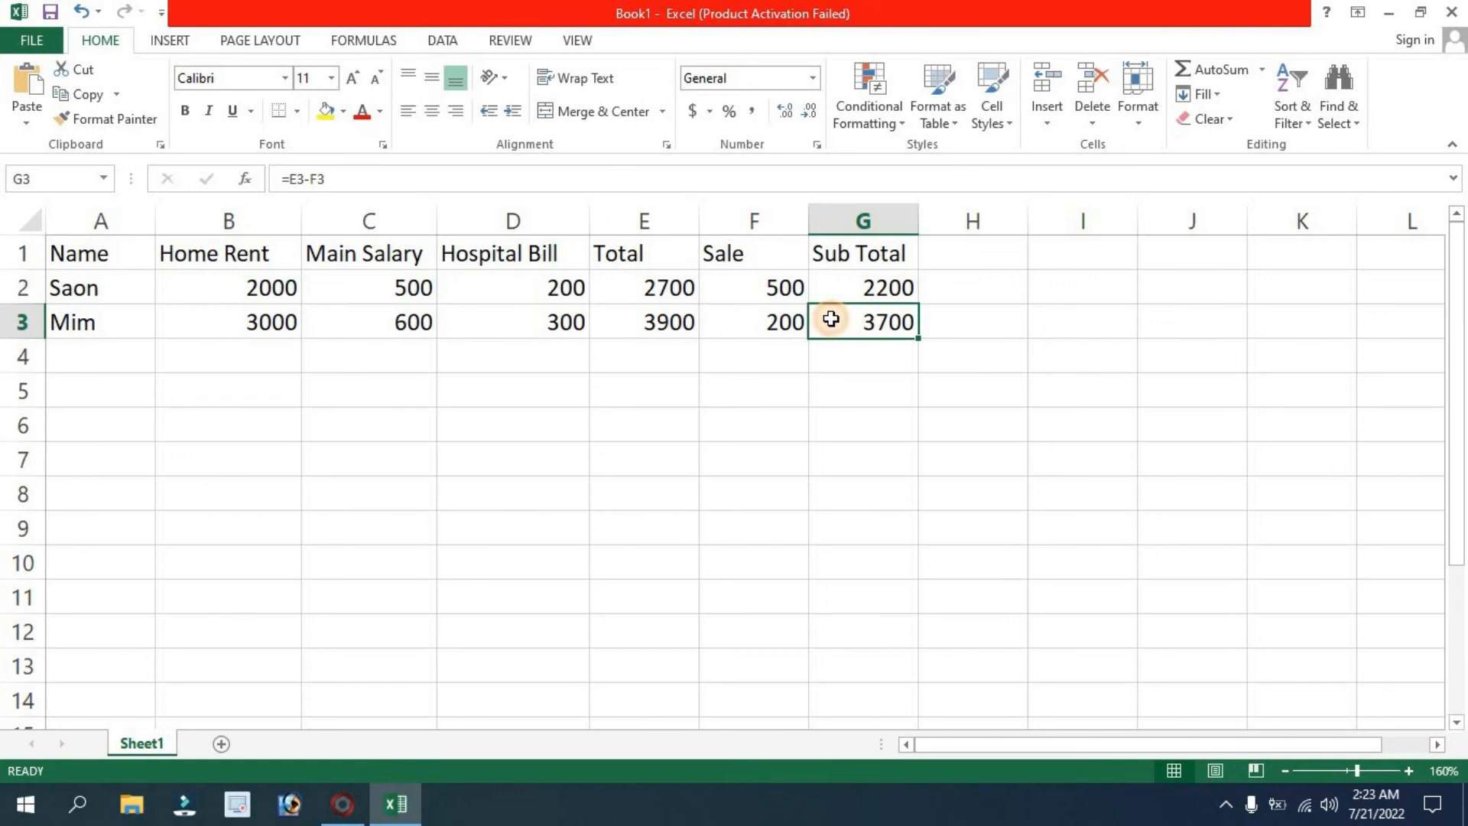
Enter the formula =E2*20% in cell H2 to calculate 20 percent of the first person's Total.
left_click(932, 277)
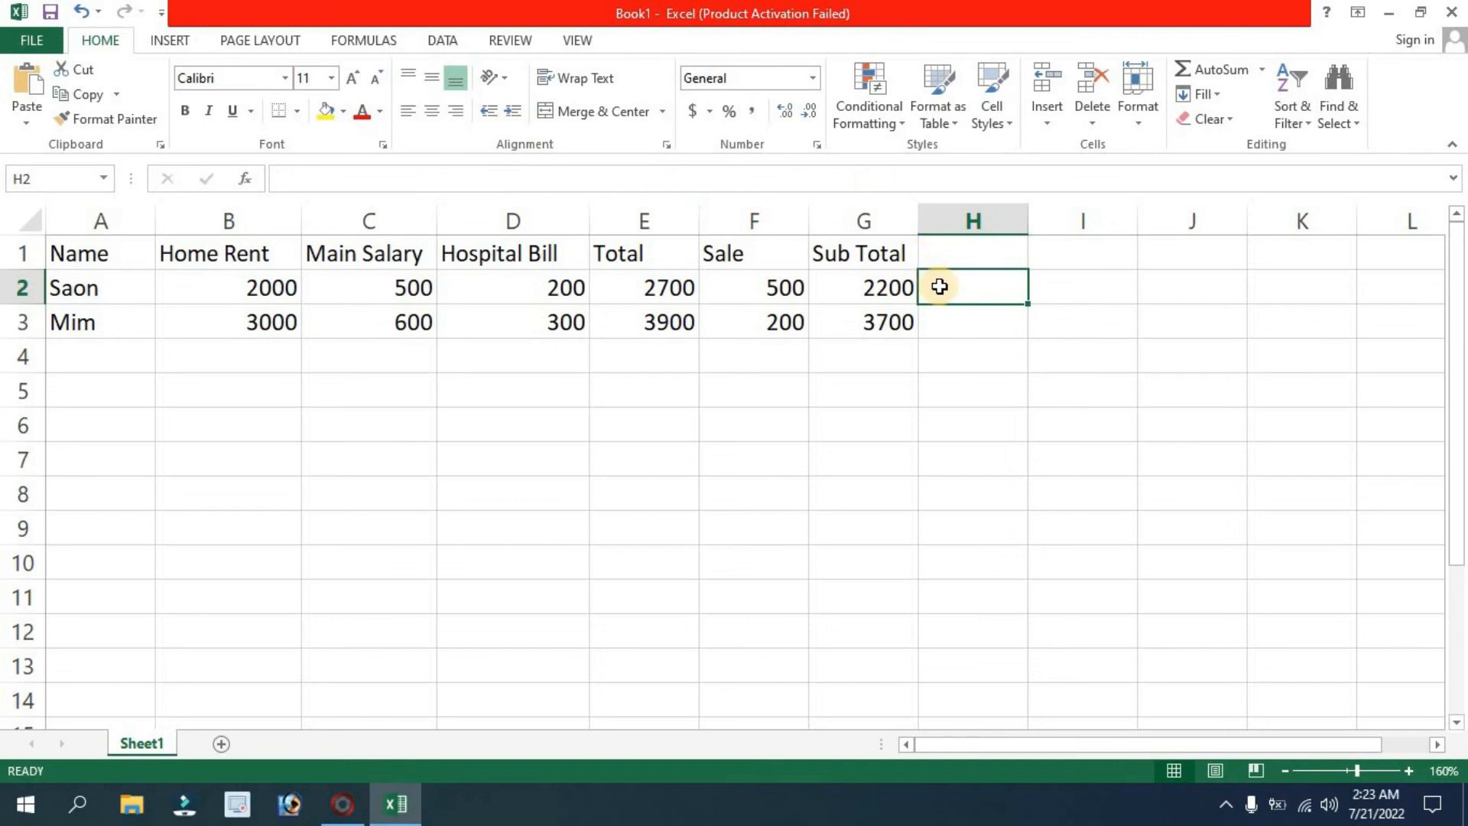
double_click(973, 295)
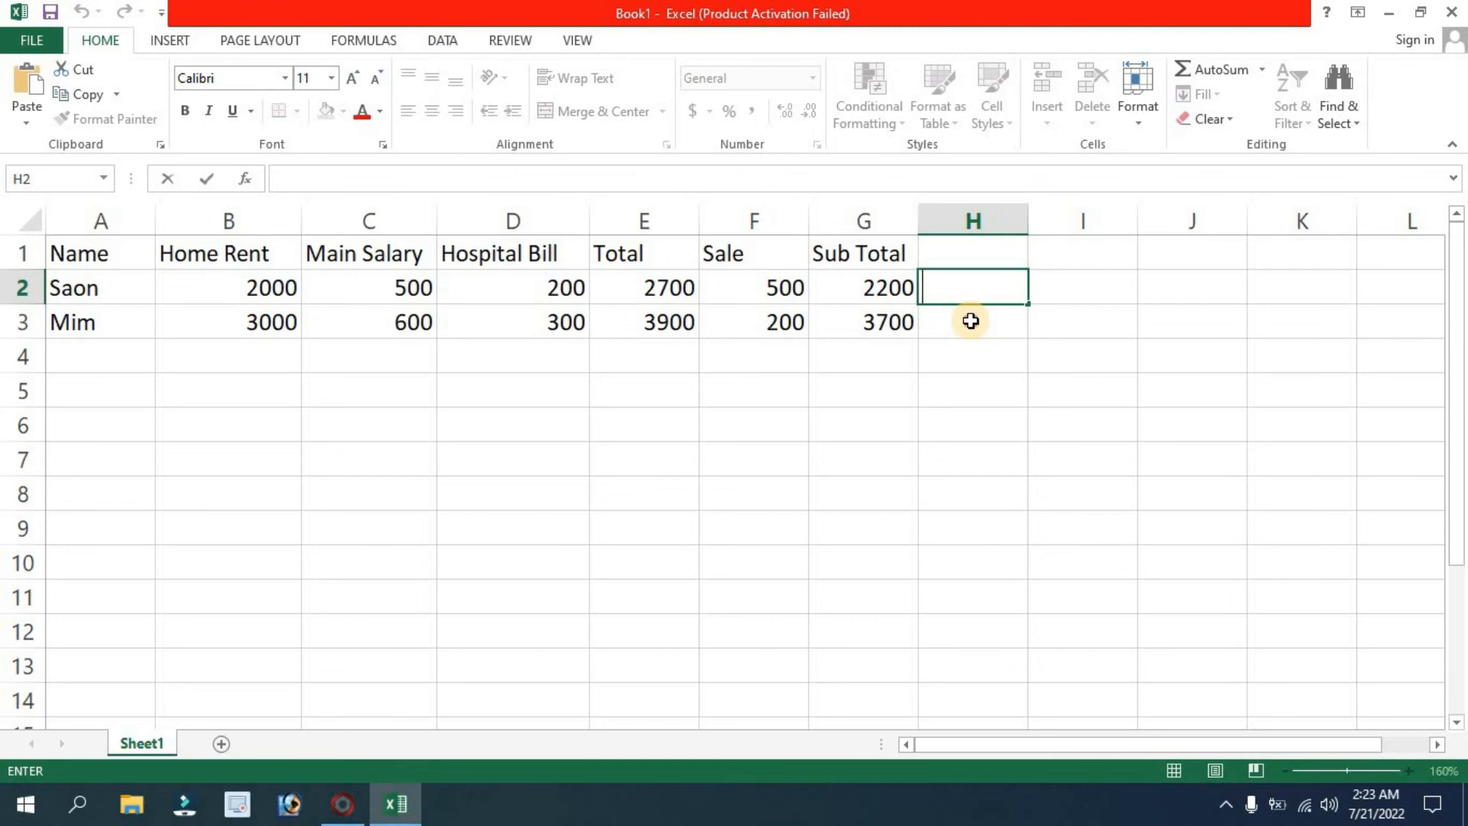
left_click(971, 321)
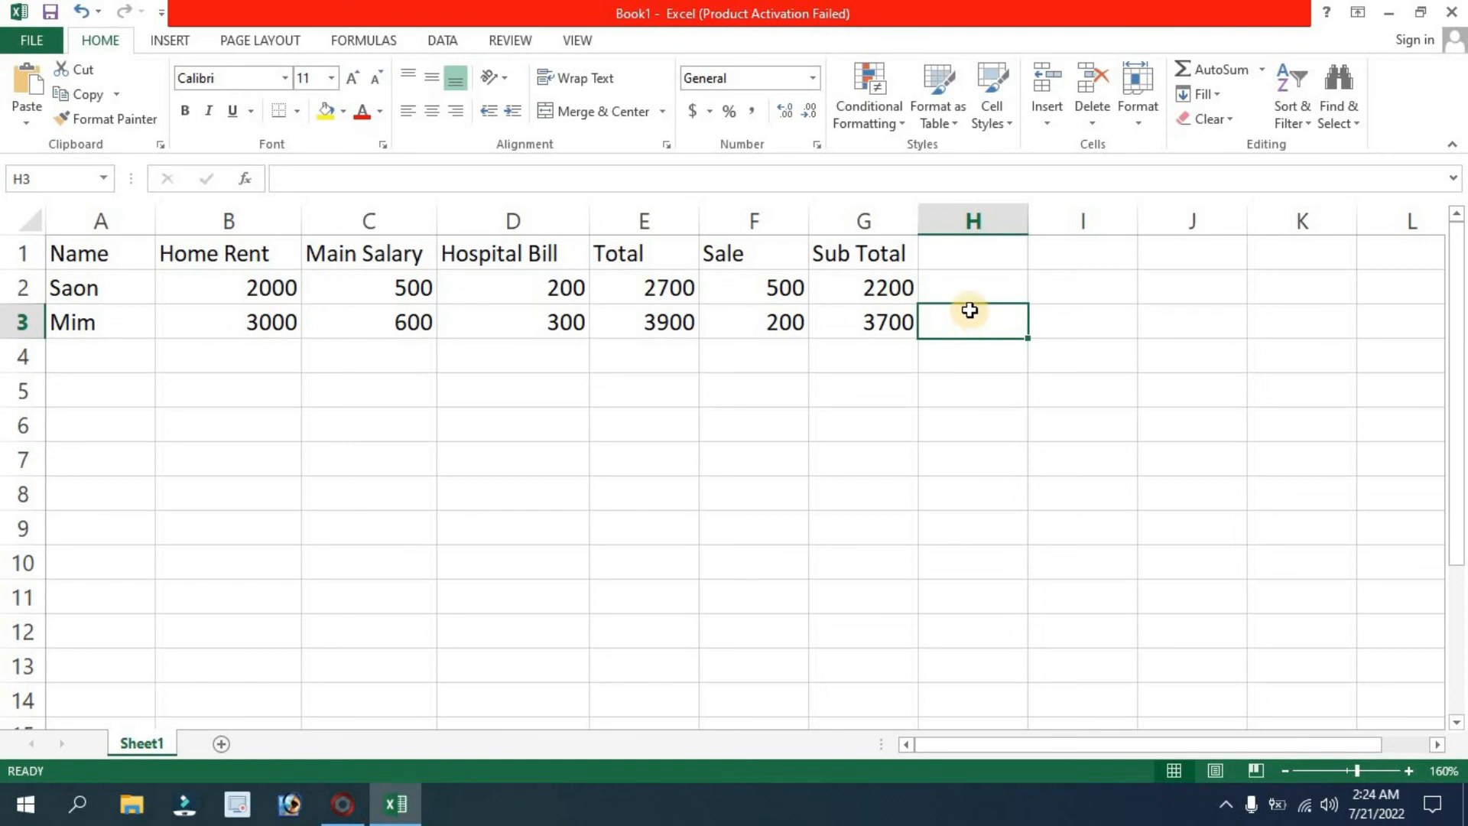
left_click(968, 284)
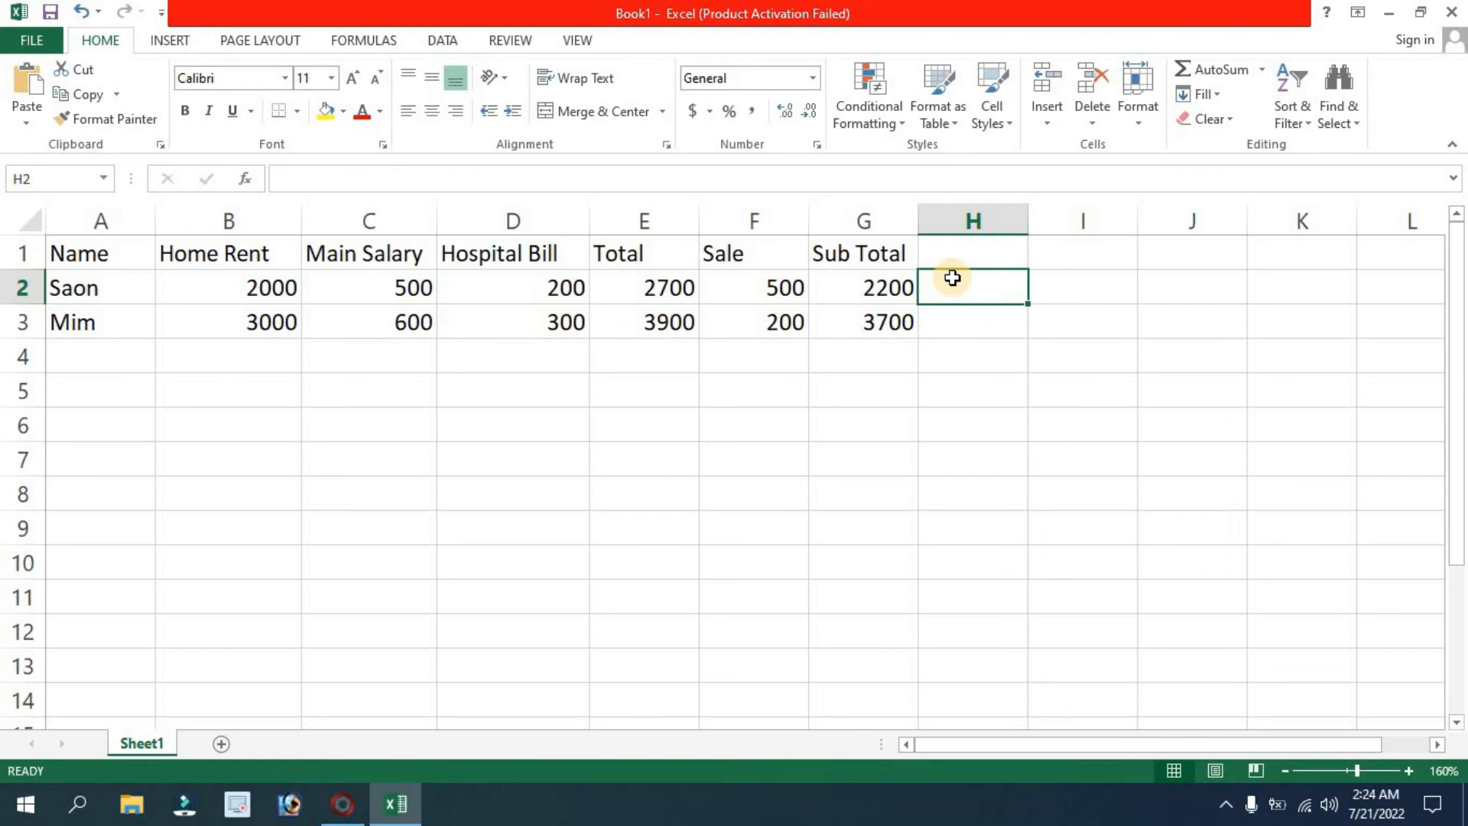
left_click(337, 177)
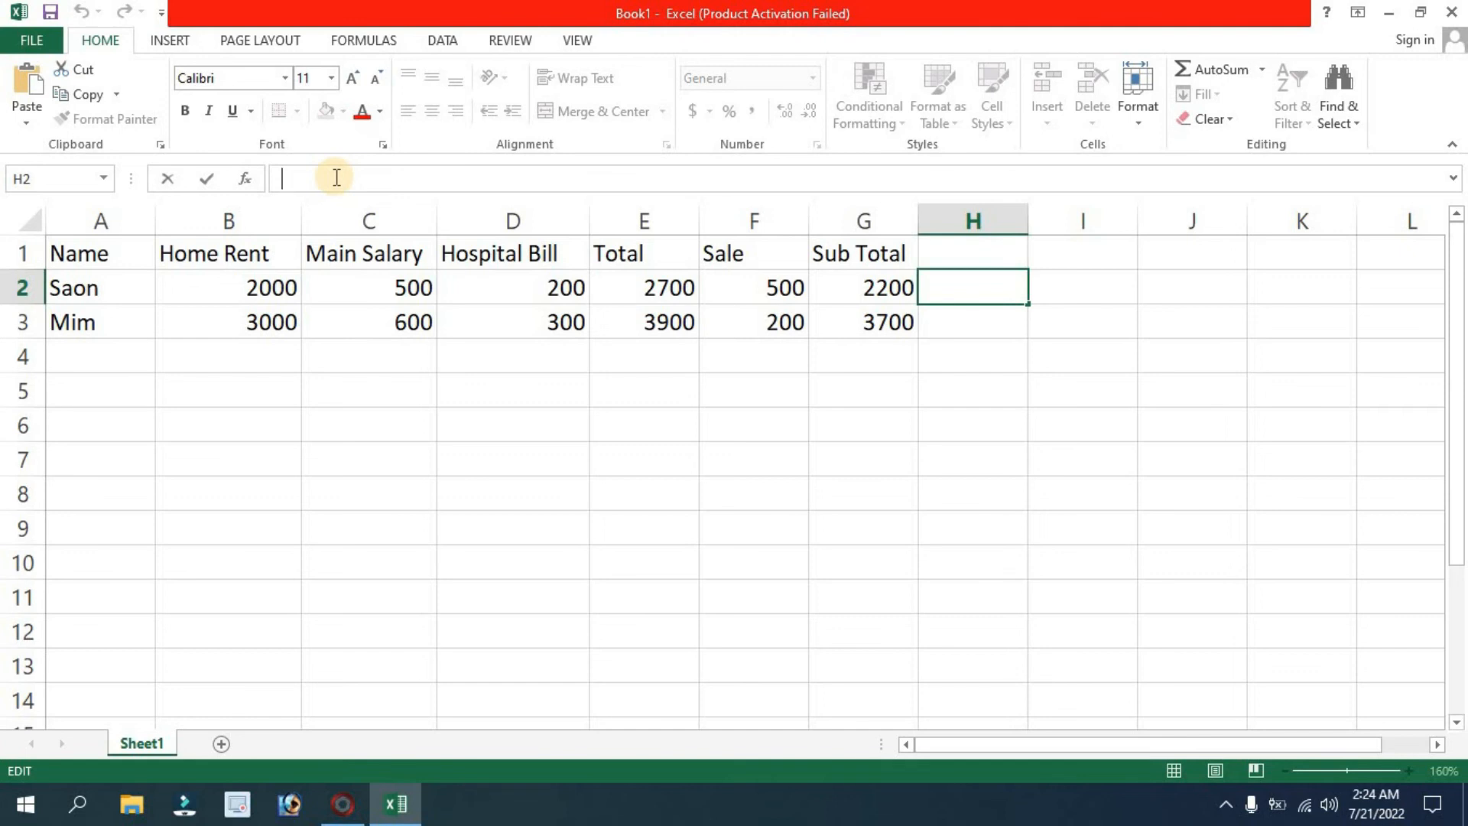
type("=E2")
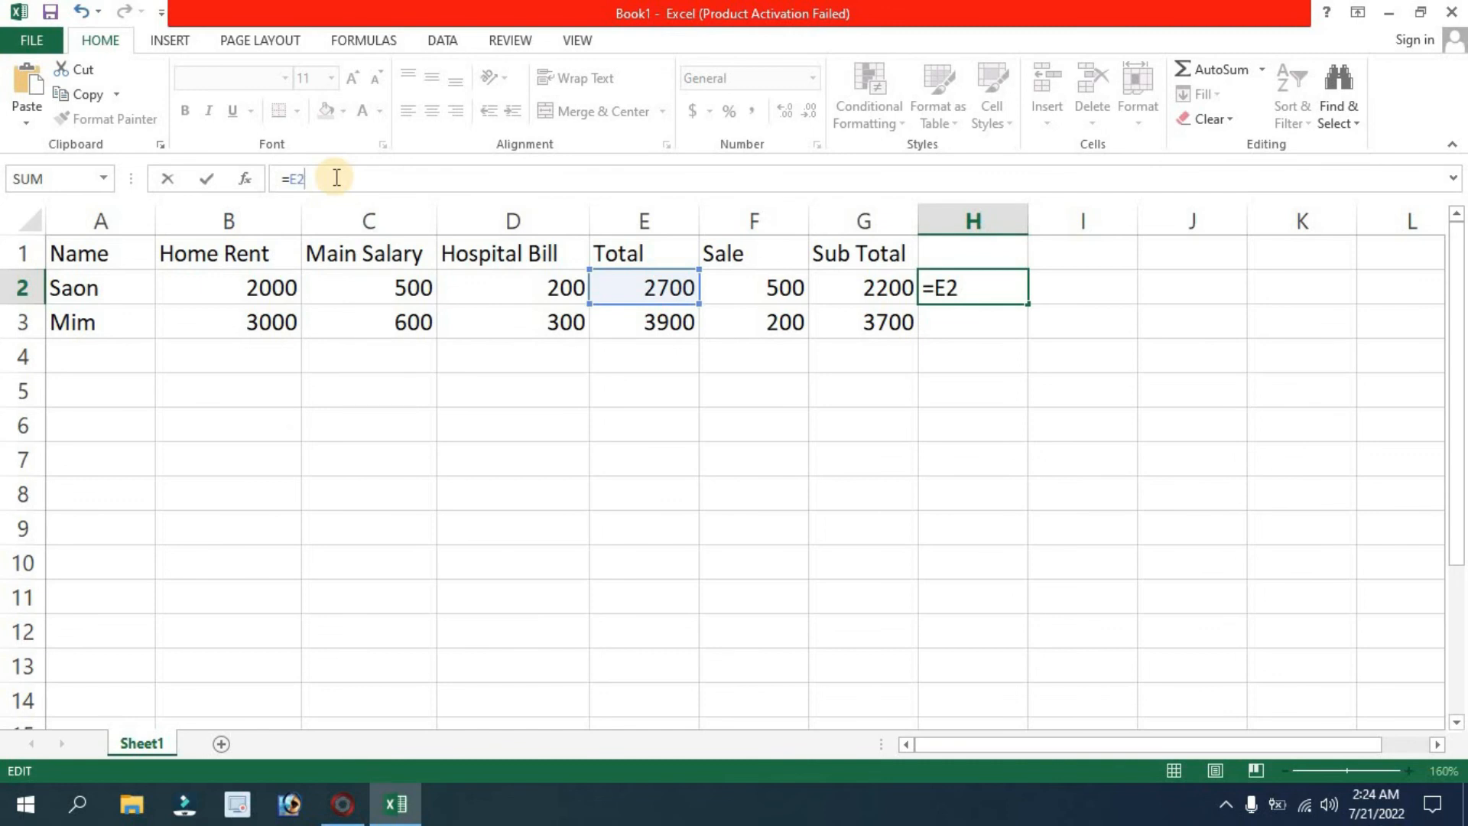
type("*20%")
key("Return")
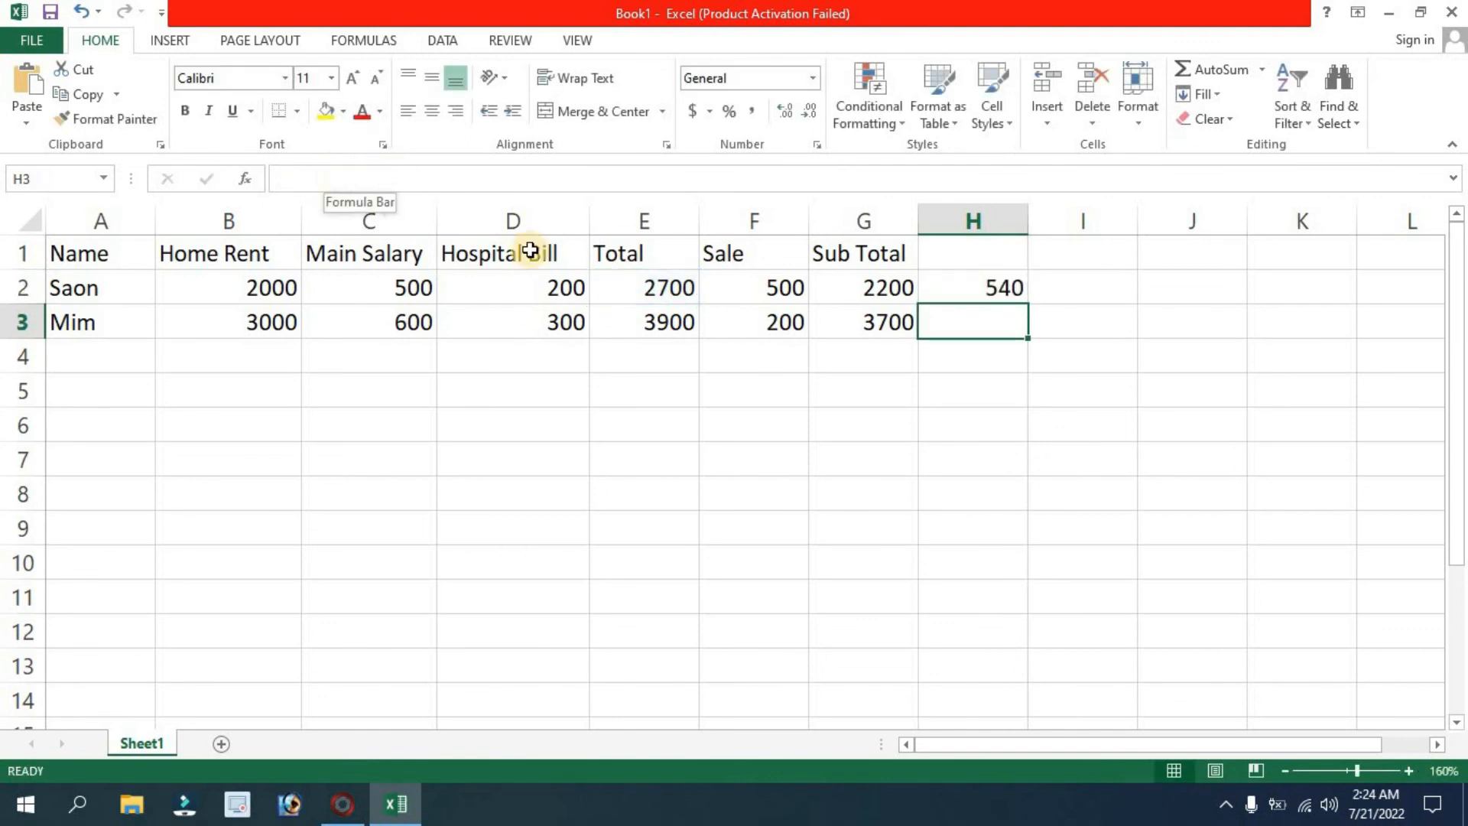
Delete the percentage formula from cell H2.
left_click(1004, 292)
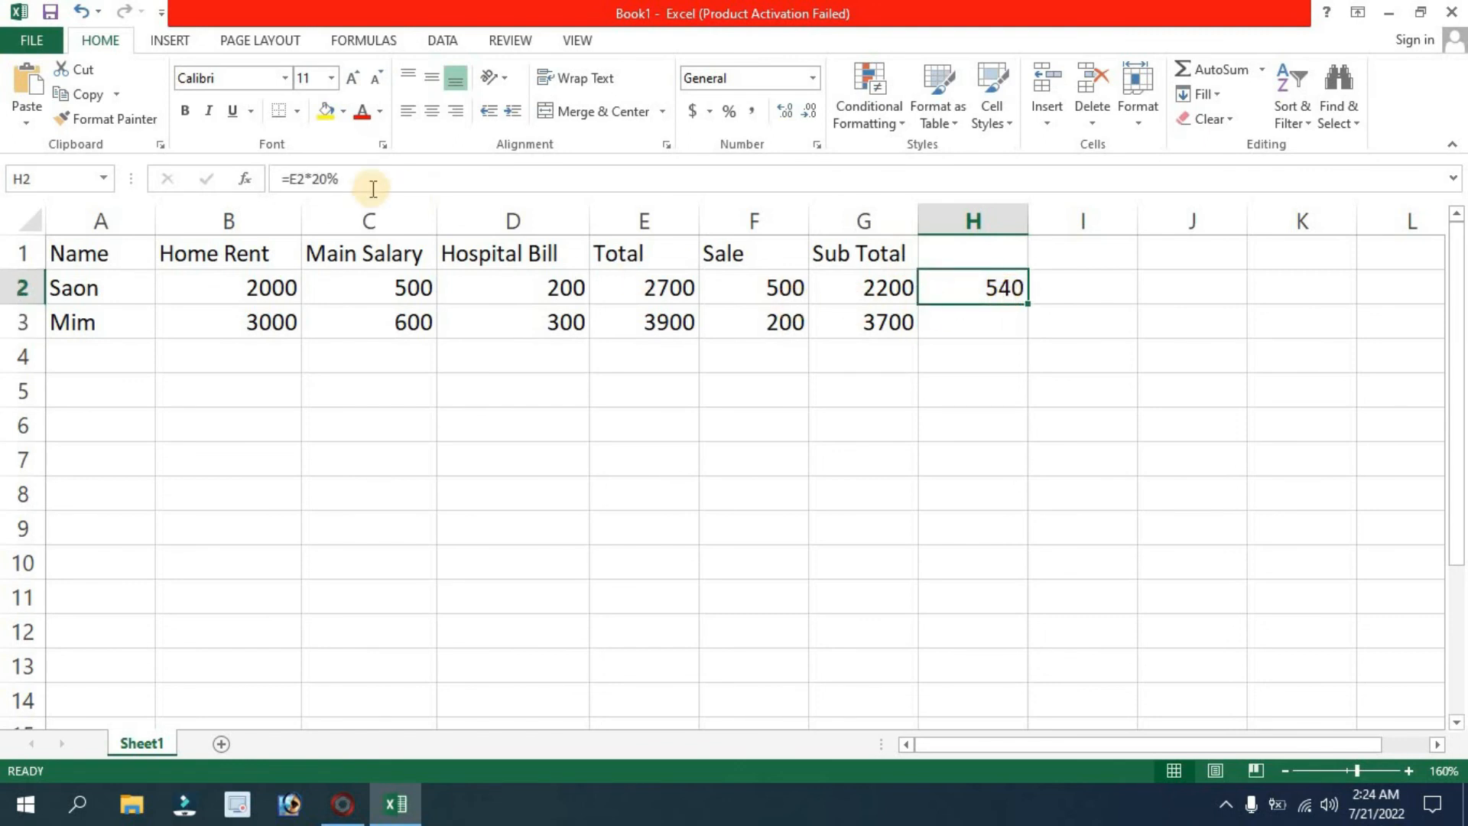
left_click_drag(348, 184, 273, 186)
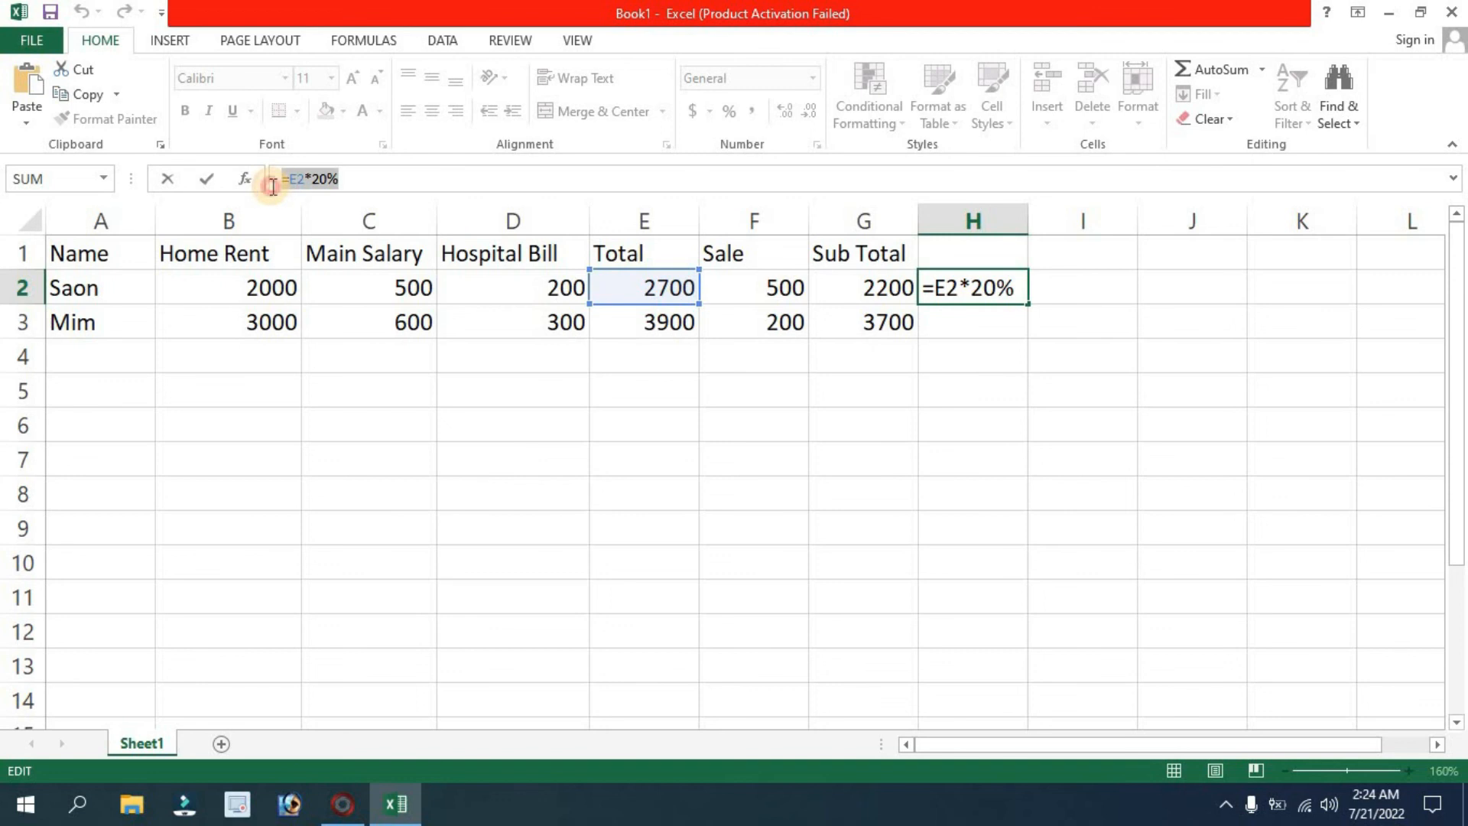
key("BackSpace")
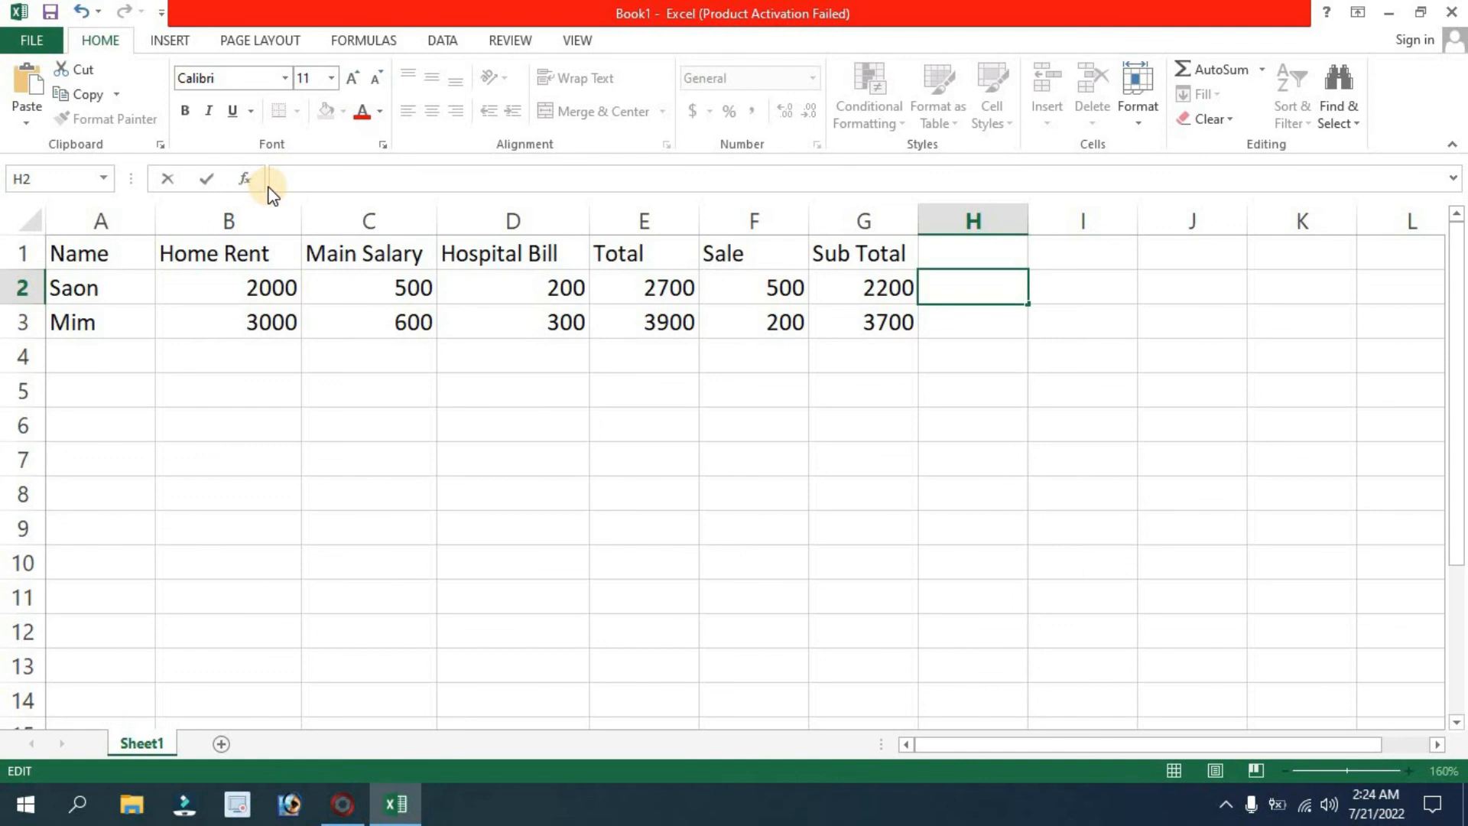
left_click(395, 286)
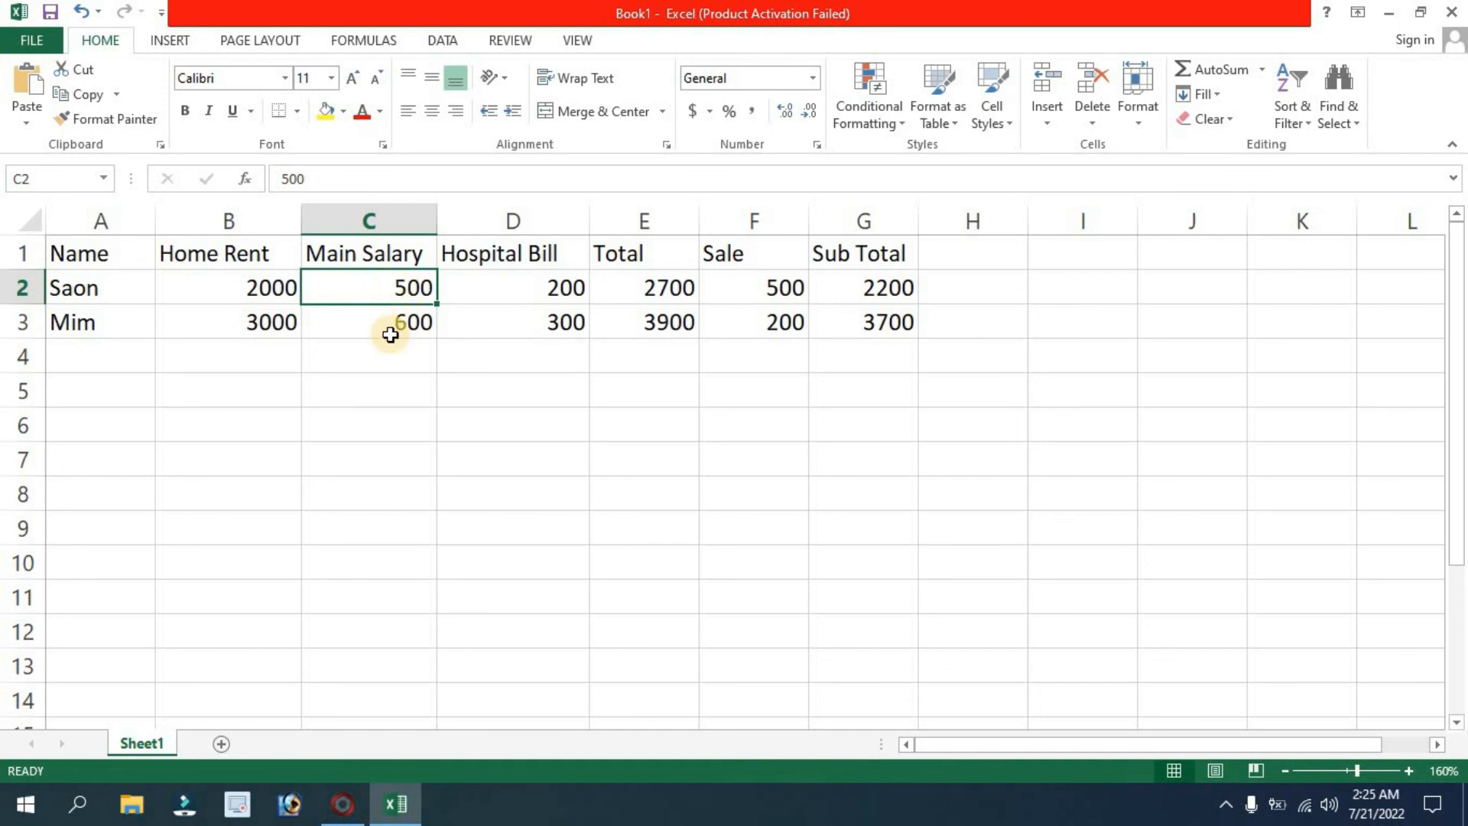
left_click(77, 295)
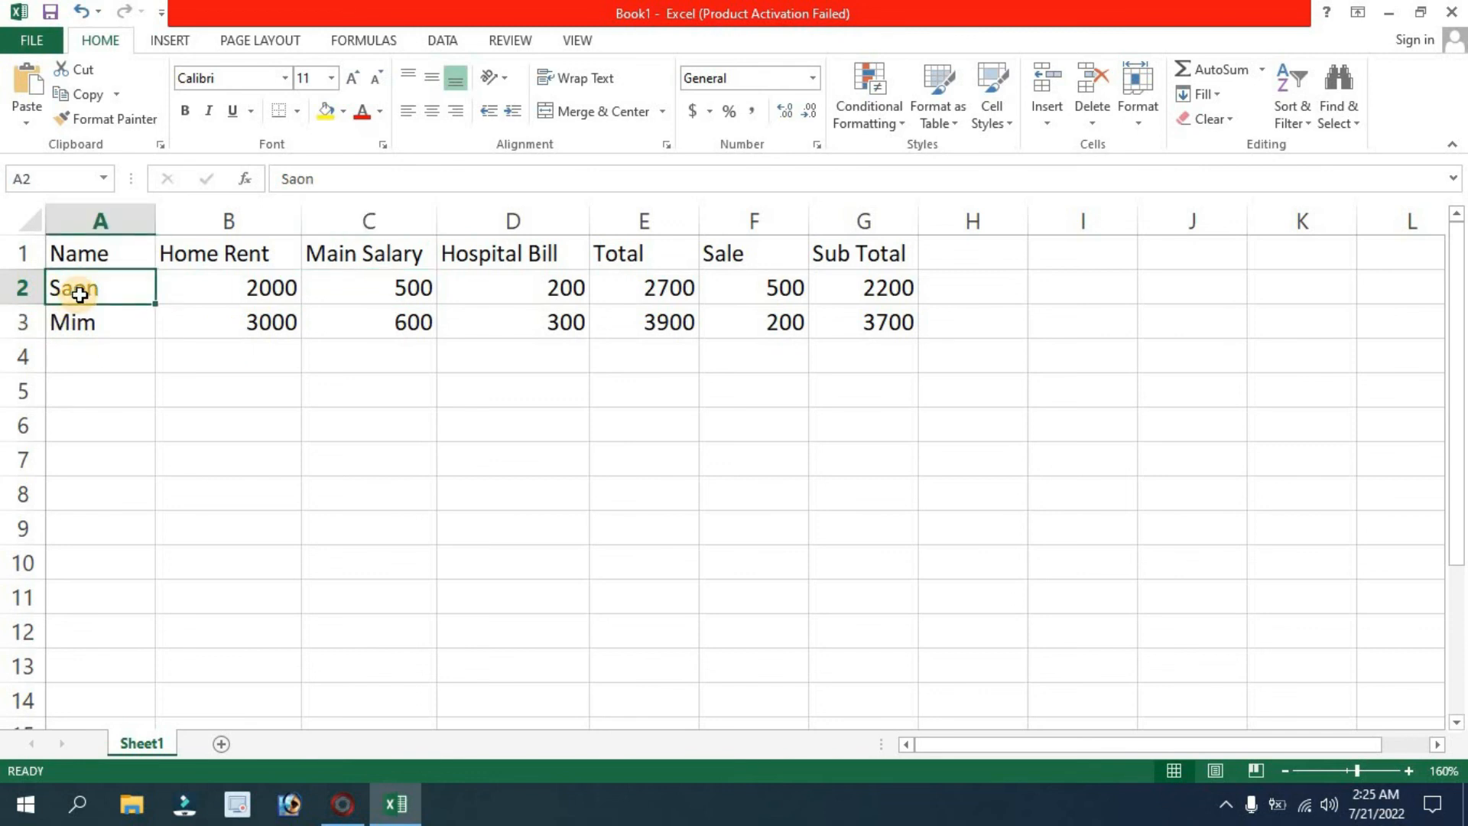
left_click(282, 295)
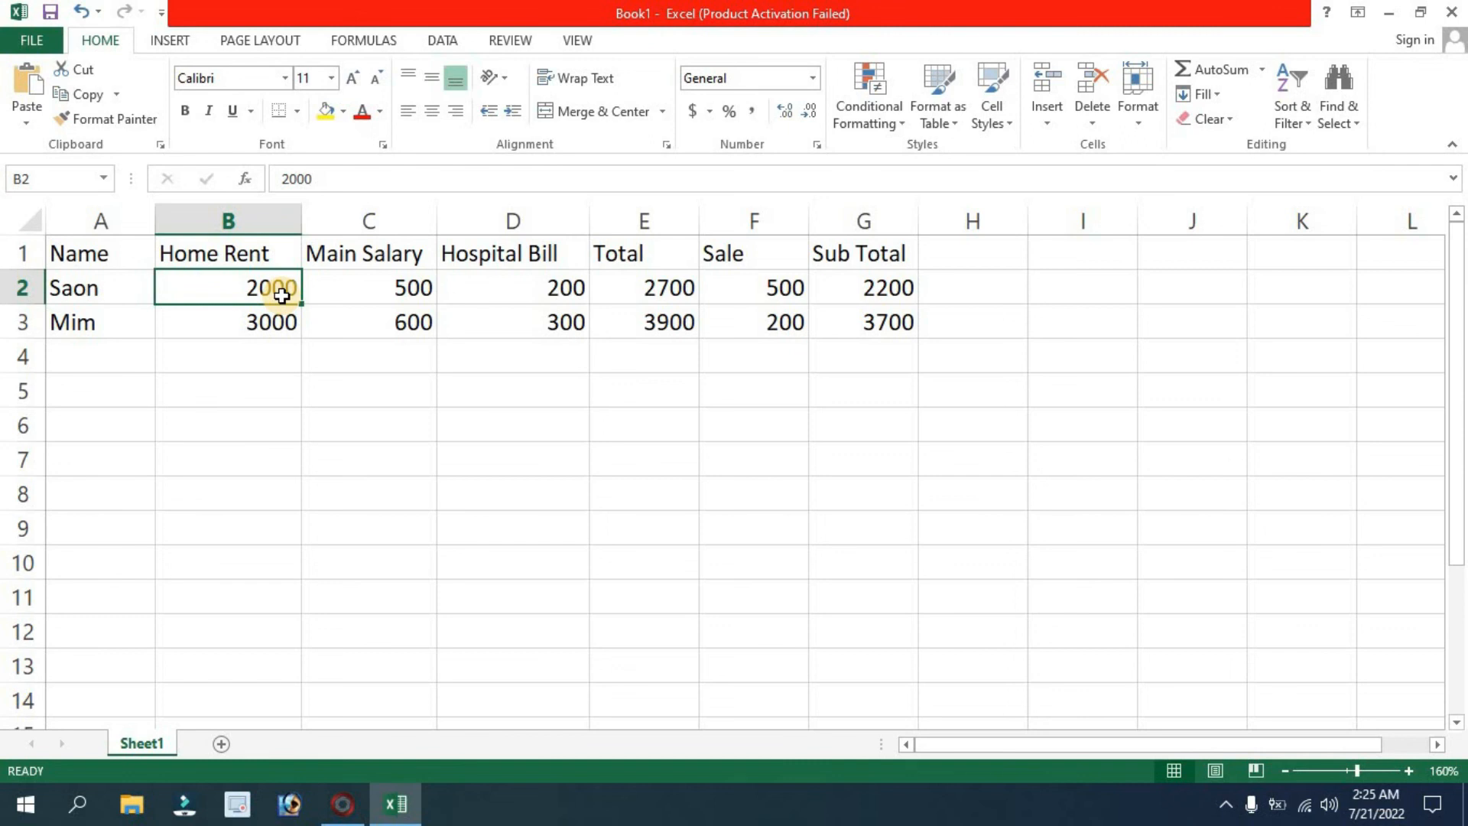
left_click(386, 355)
Sum the Main Salary values in C2:C3 into cell C4 with AutoSum and inspect the resulting formula.
left_click_drag(410, 288, 403, 331)
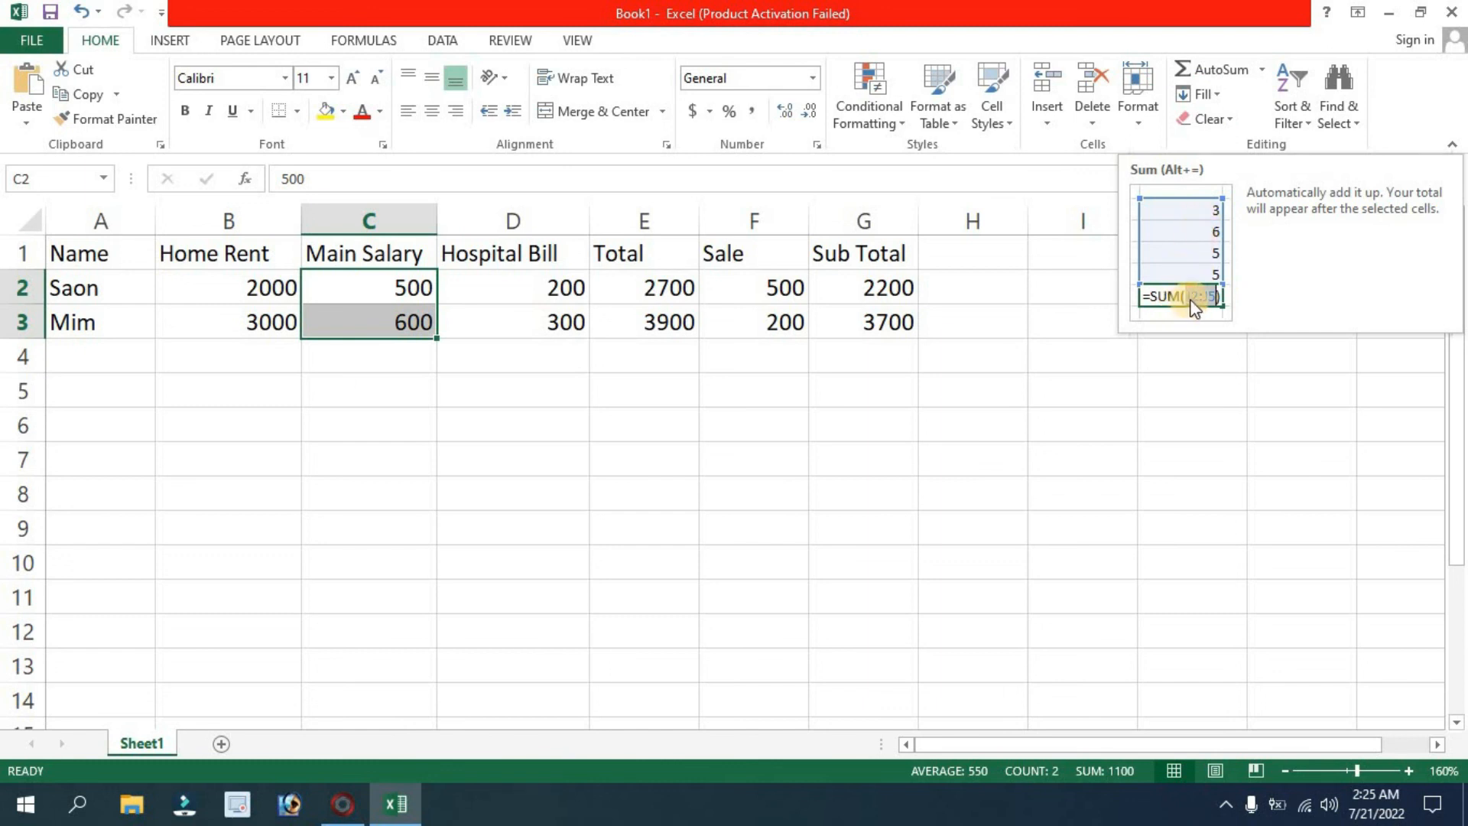
left_click(1228, 71)
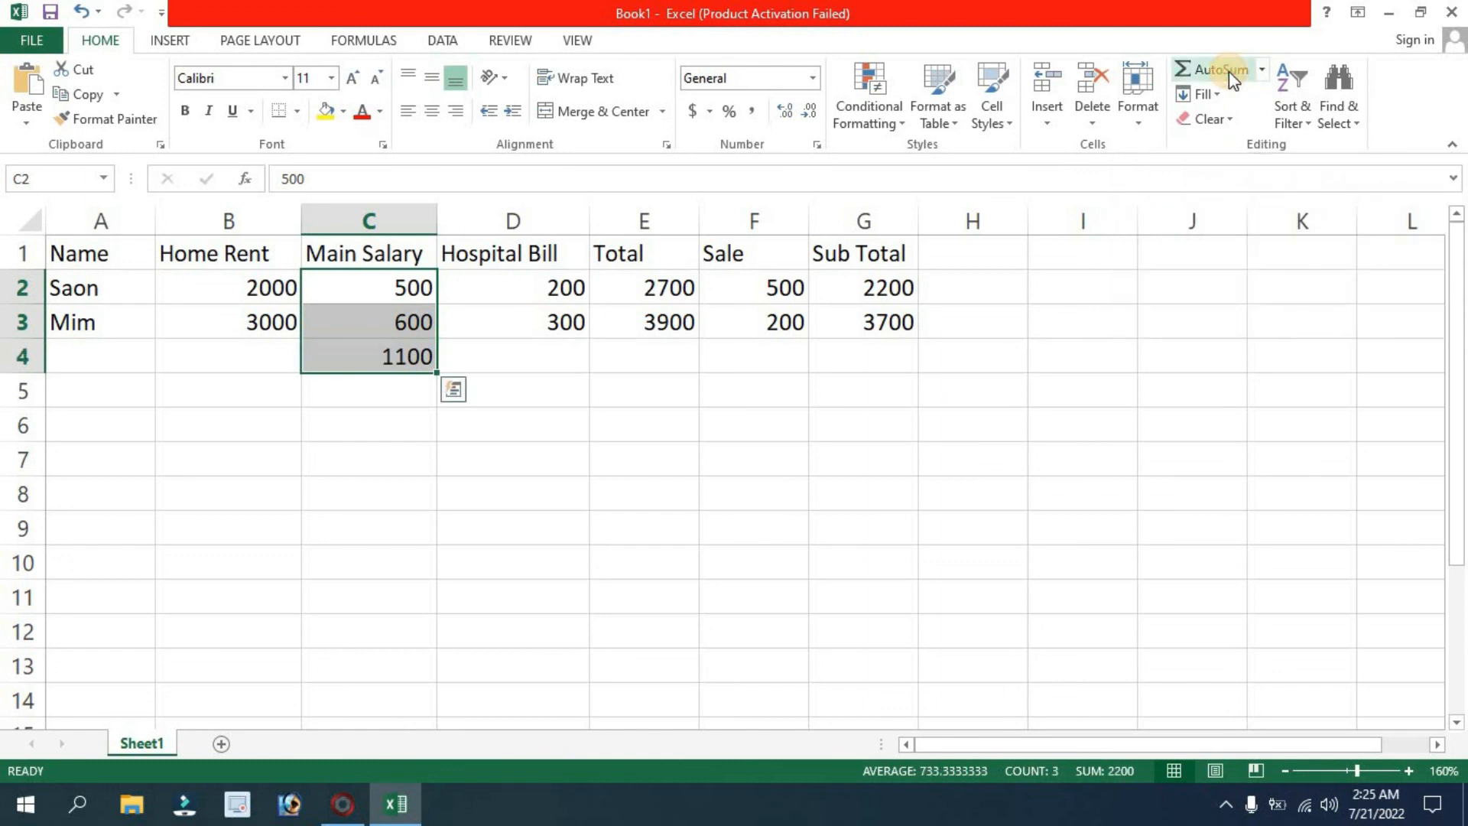
left_click(393, 353)
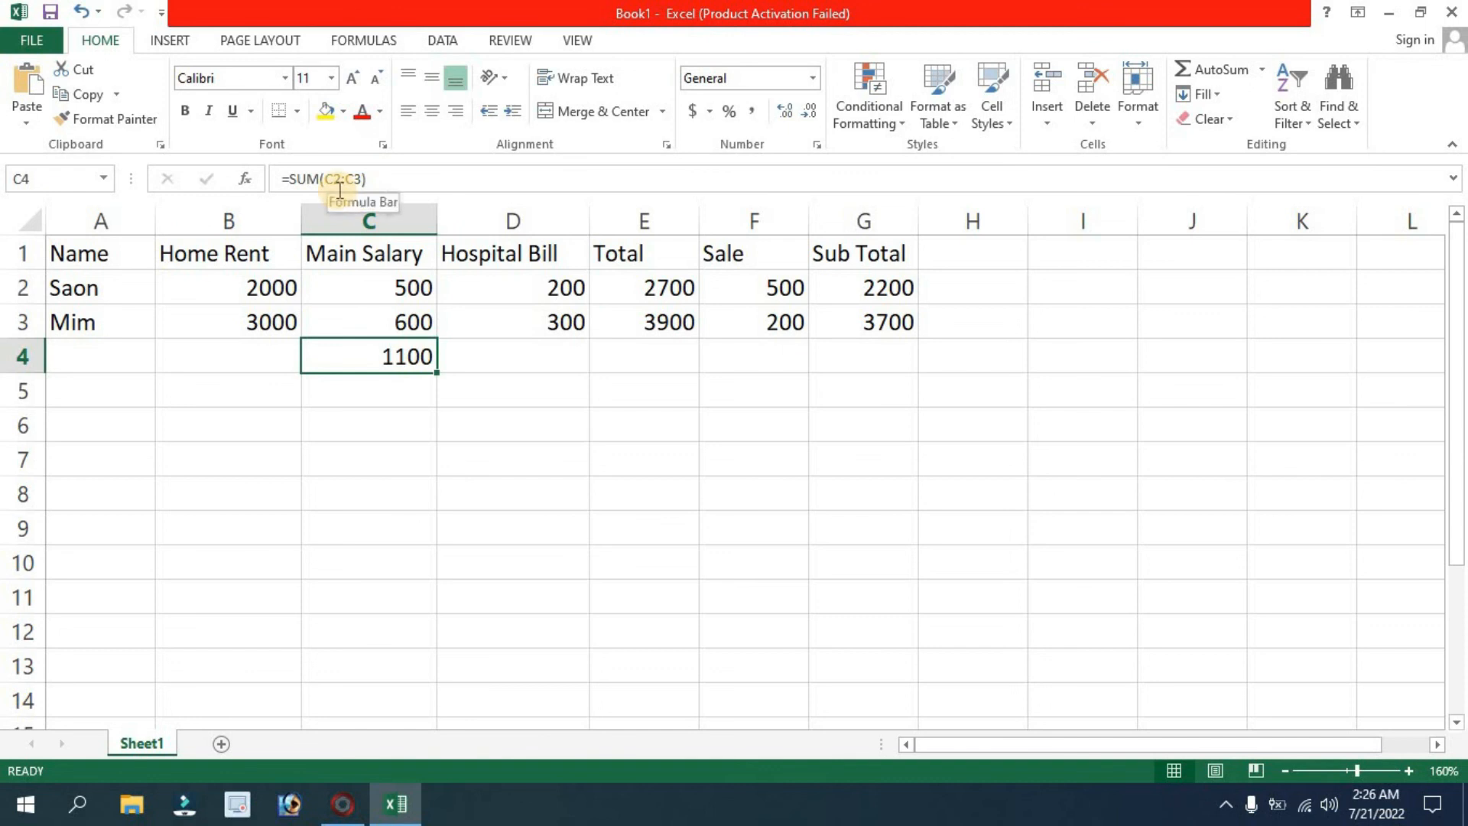
double_click(383, 341)
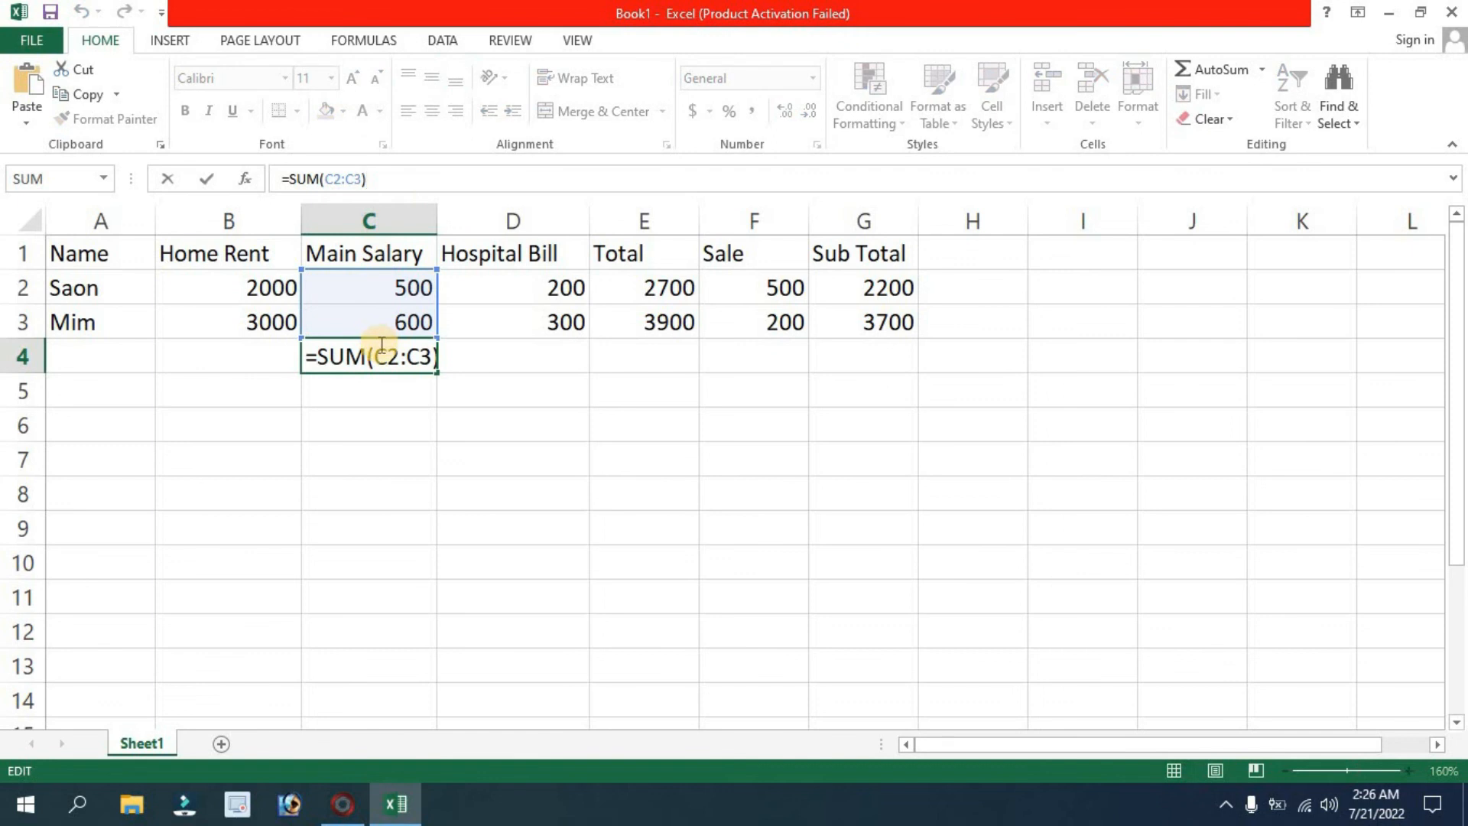
left_click(536, 360)
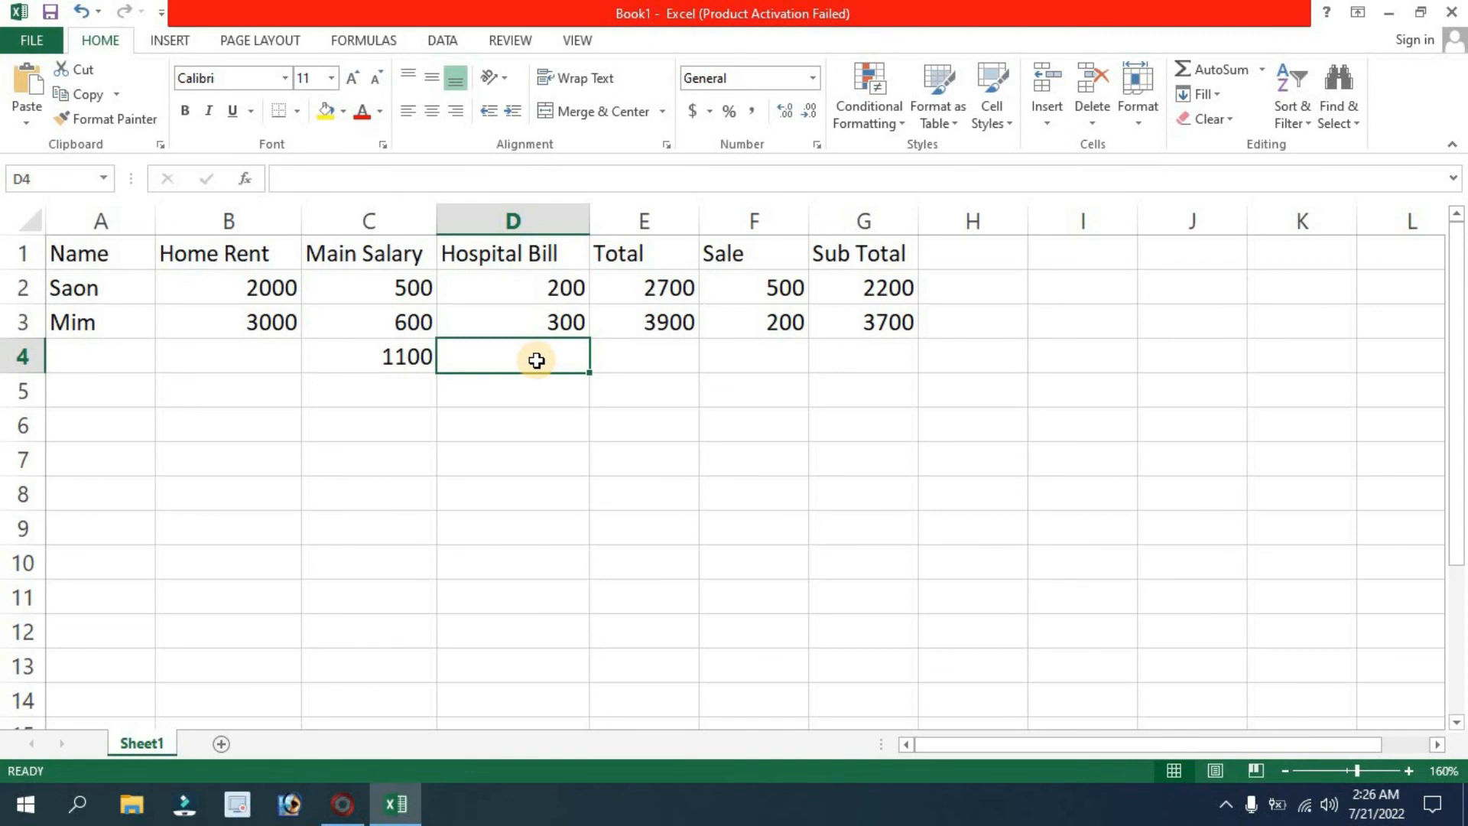
left_click(594, 322)
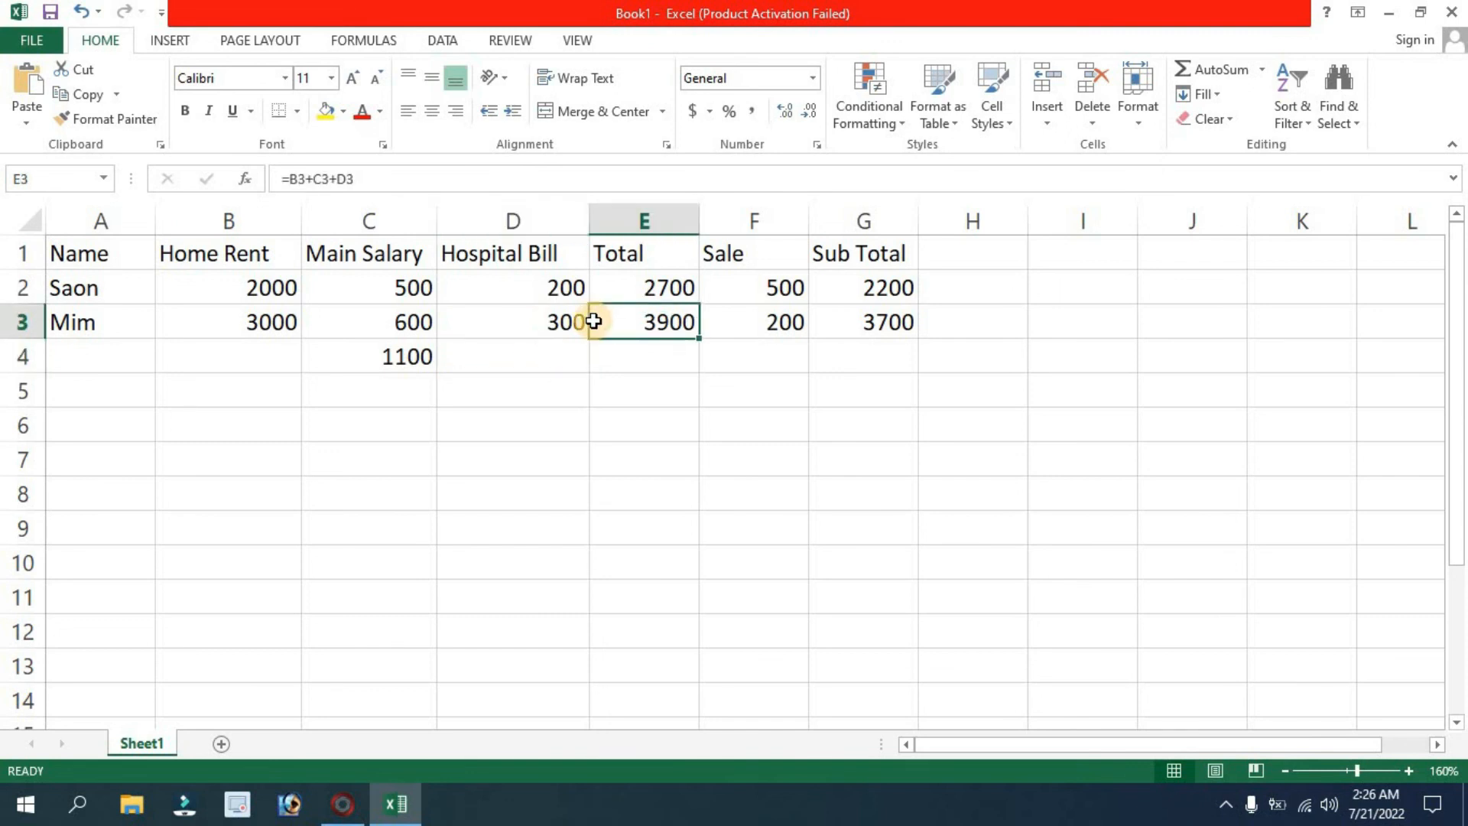